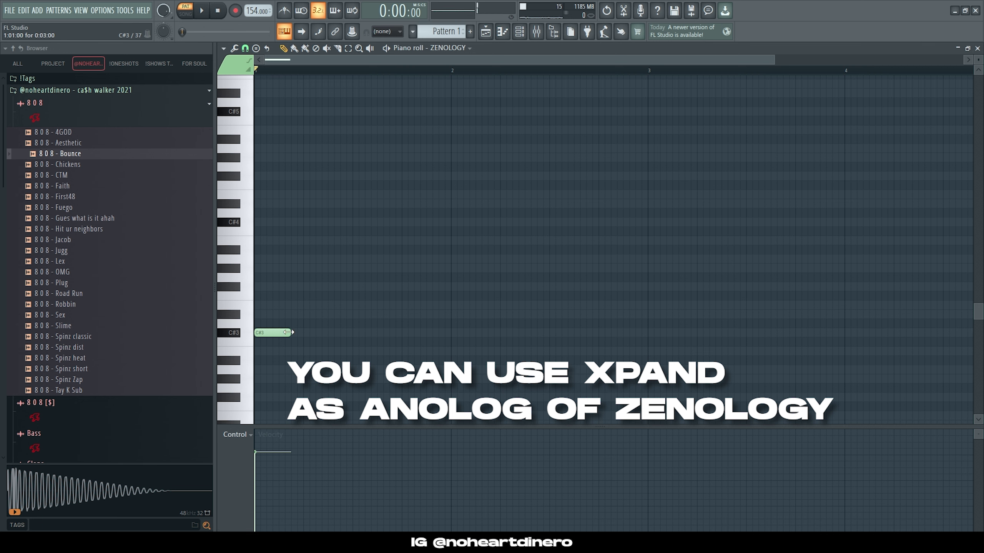
Draw a C#3 rhythm of one short and two long notes over bars 1 and 2, and duplicate it into bars 3 and 4.
drag(632, 354, 270, 372)
key(space)
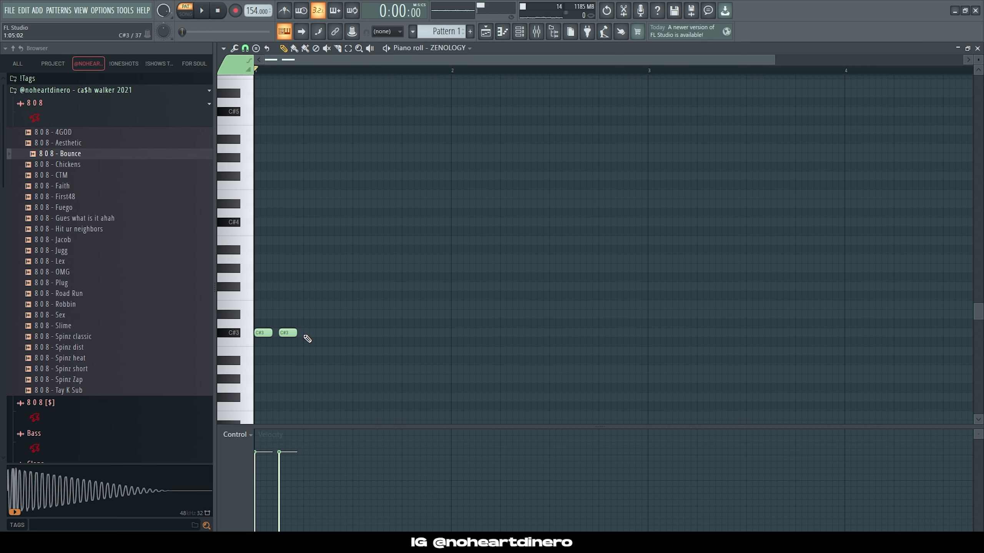
key(space)
drag(458, 340, 490, 354)
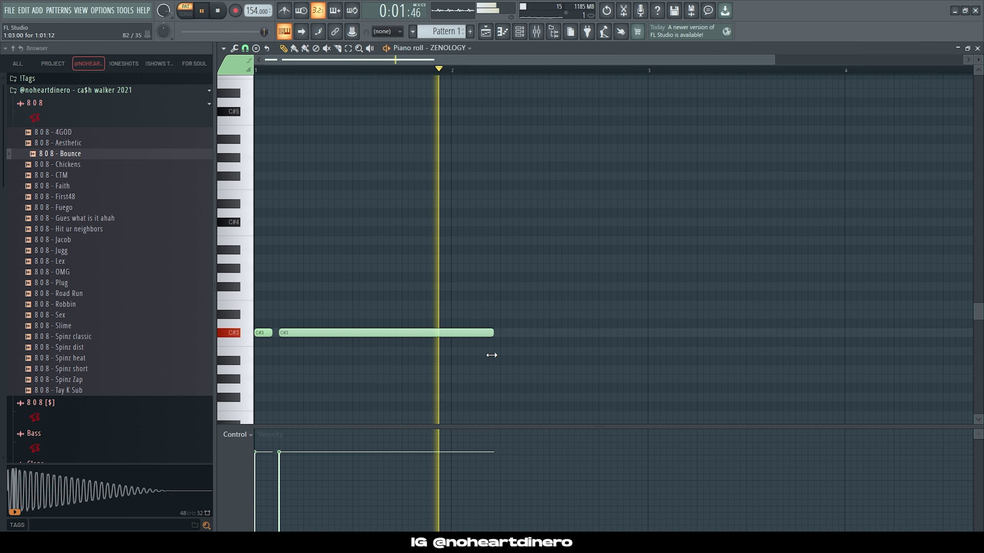
click(502, 340)
drag(709, 337, 649, 344)
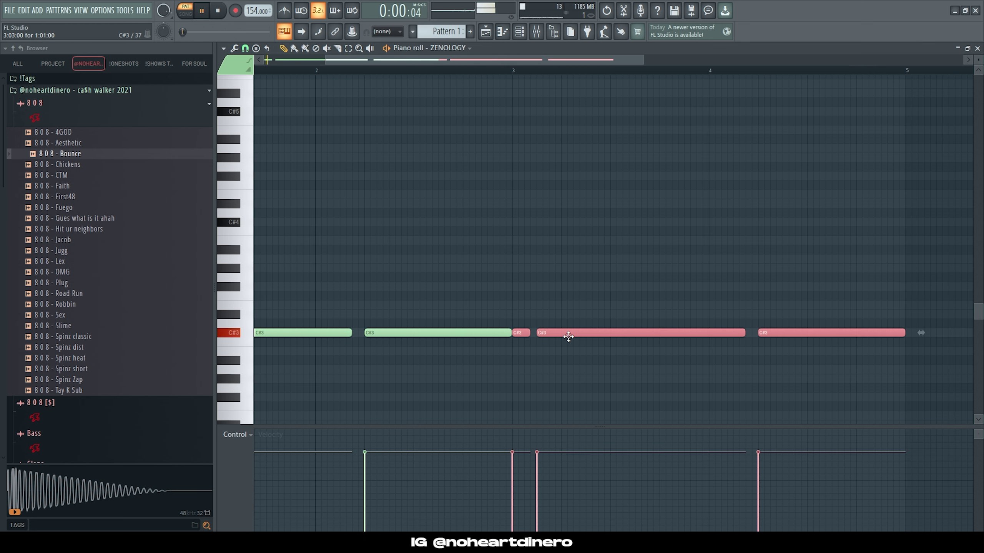
Lower the notes in bars 3 and 4 to C3 and duplicate the four-bar phrase into bars 5 to 8.
drag(558, 334, 557, 343)
key(space)
key(ctrl+b)
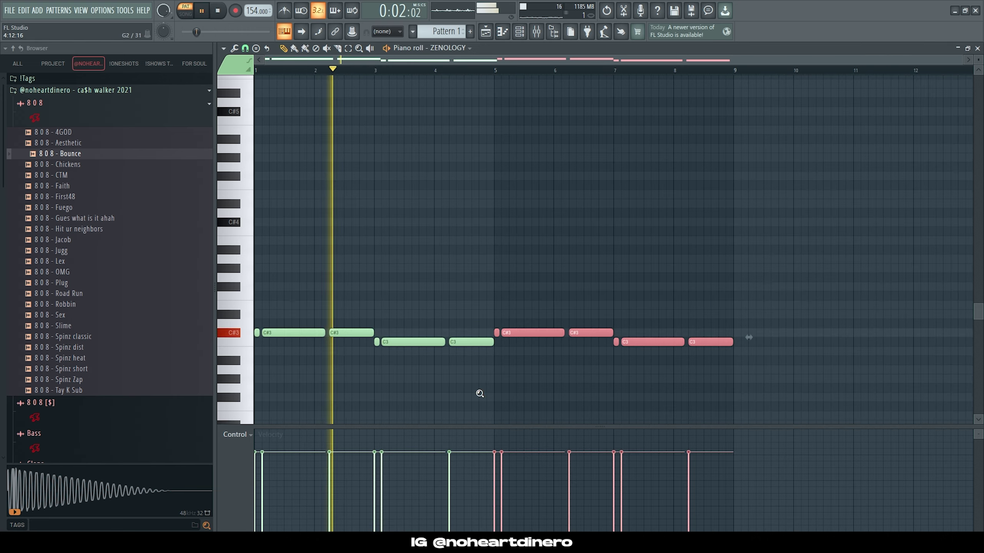
scroll(481, 394, down, 3)
scroll(483, 380, up, 1)
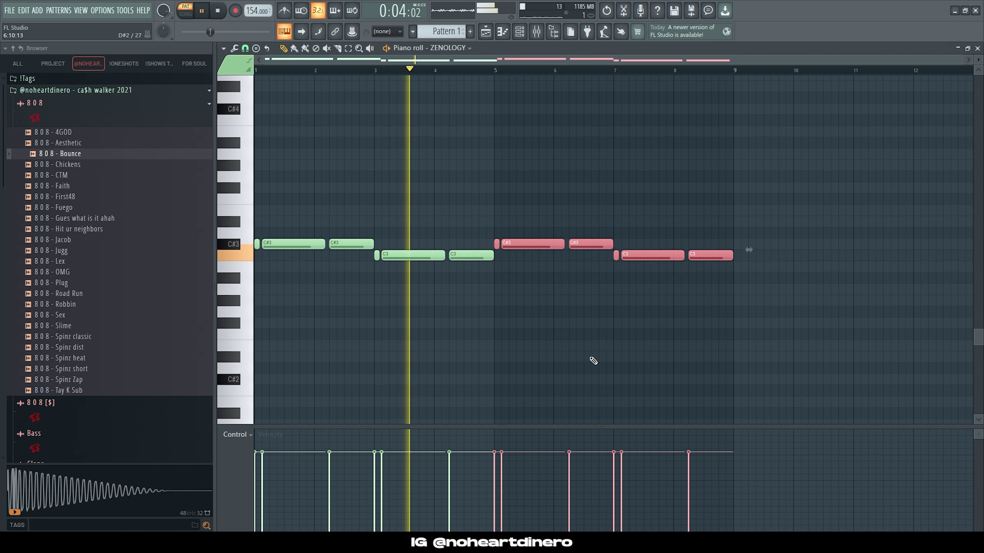
Duplicate the whole phrase one octave higher, onto C#4 and C4, and lower the velocity of the copied notes.
drag(905, 325, 226, 109)
key(space)
key(space)
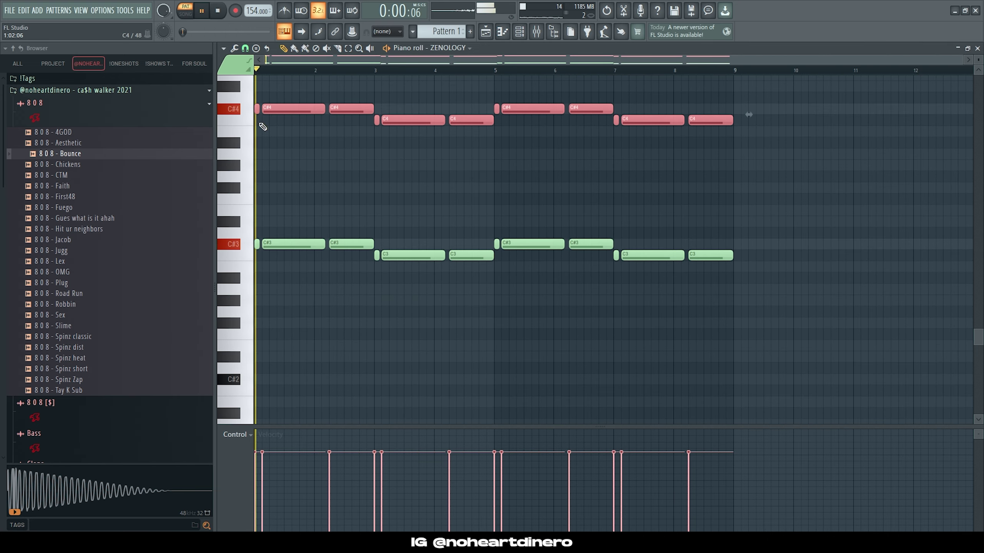
scroll(413, 201, down, 3)
scroll(418, 199, up, 3)
scroll(446, 266, down, 2)
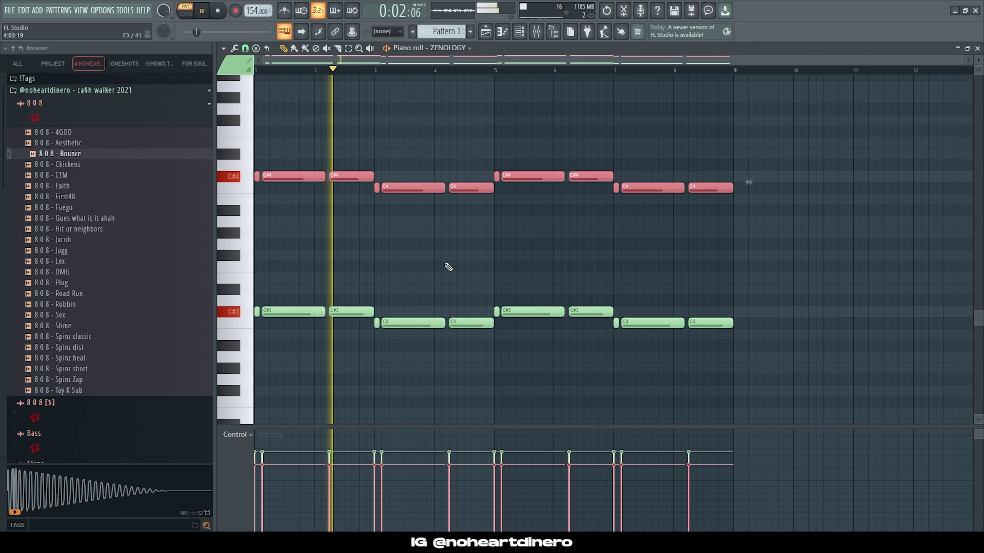
click(643, 265)
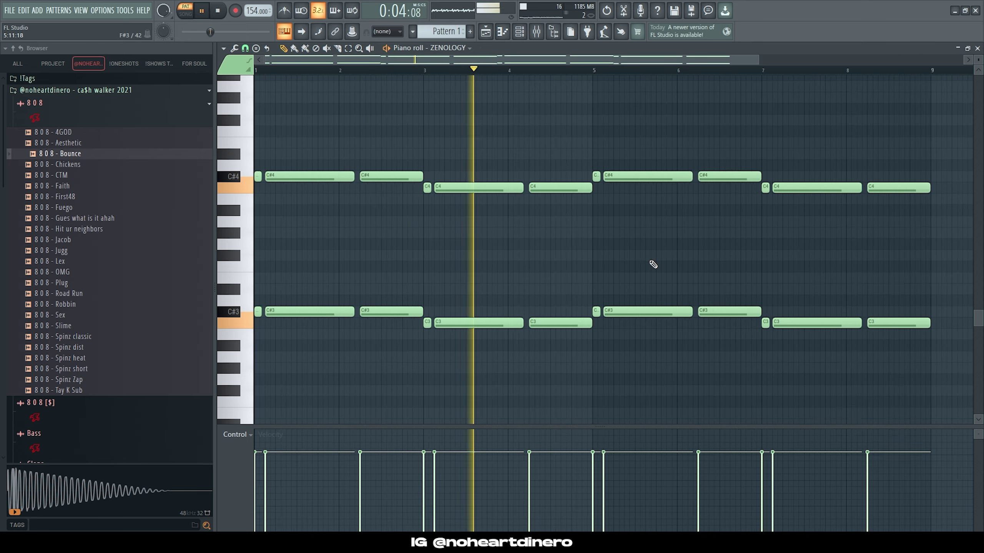
scroll(532, 259, up, 2)
Load Fruity parametric EQ 2 in slot 5 of Insert 1, cut the lows, raise the highs slightly and set band 6 to about 0.3 dB.
key(F6)
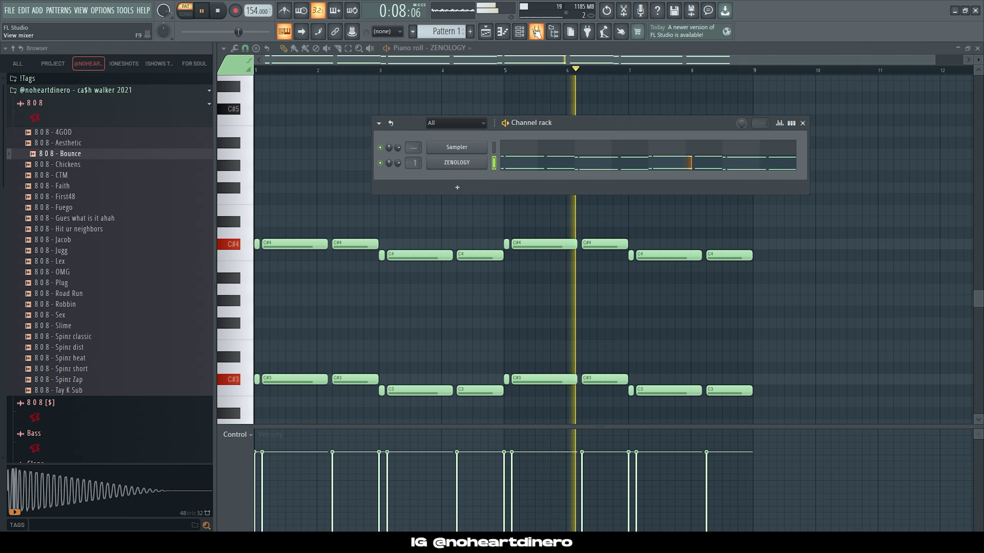
click(536, 32)
click(895, 146)
click(644, 469)
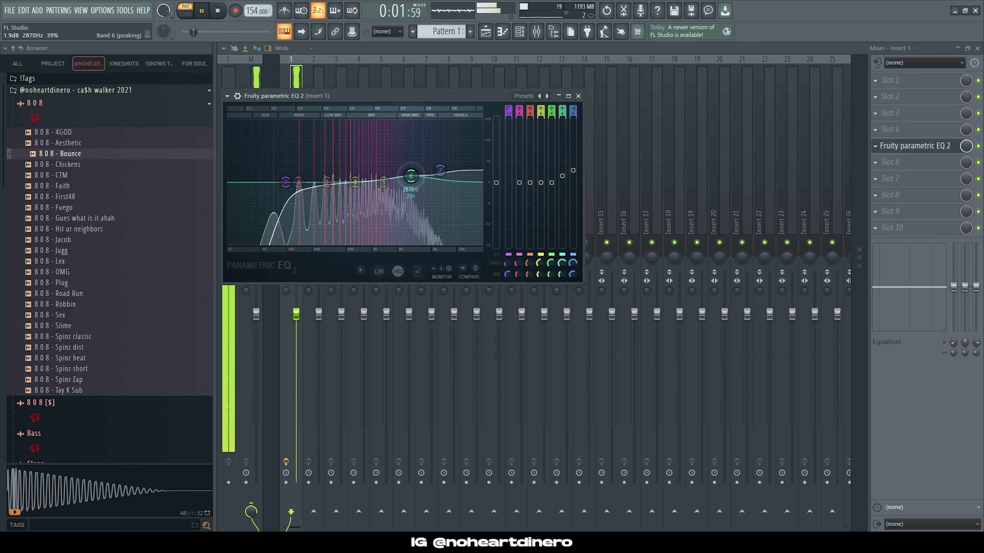
drag(411, 176, 410, 181)
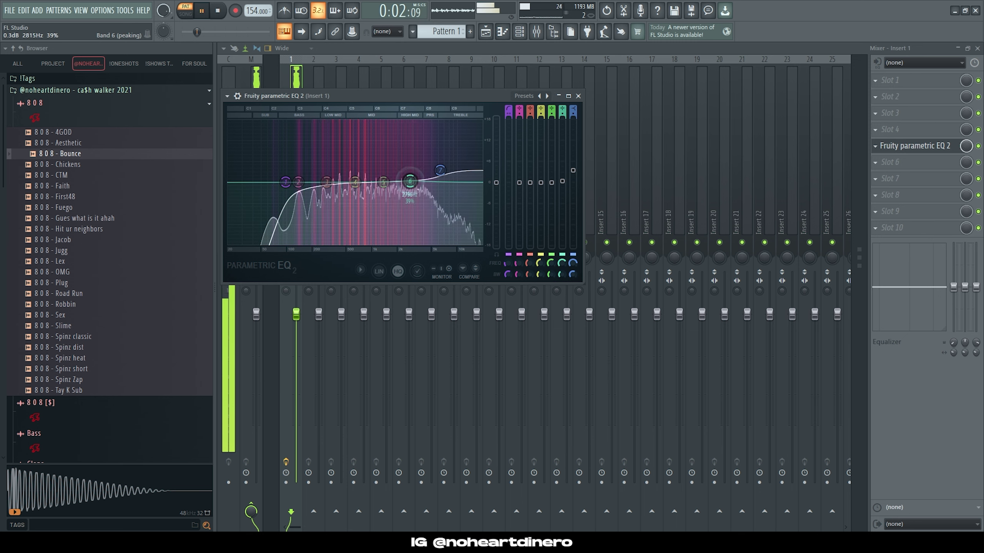
Load Fruity Chorus in slot 1 of Insert 1 and lower its mix level.
click(937, 80)
click(643, 487)
key(Escape)
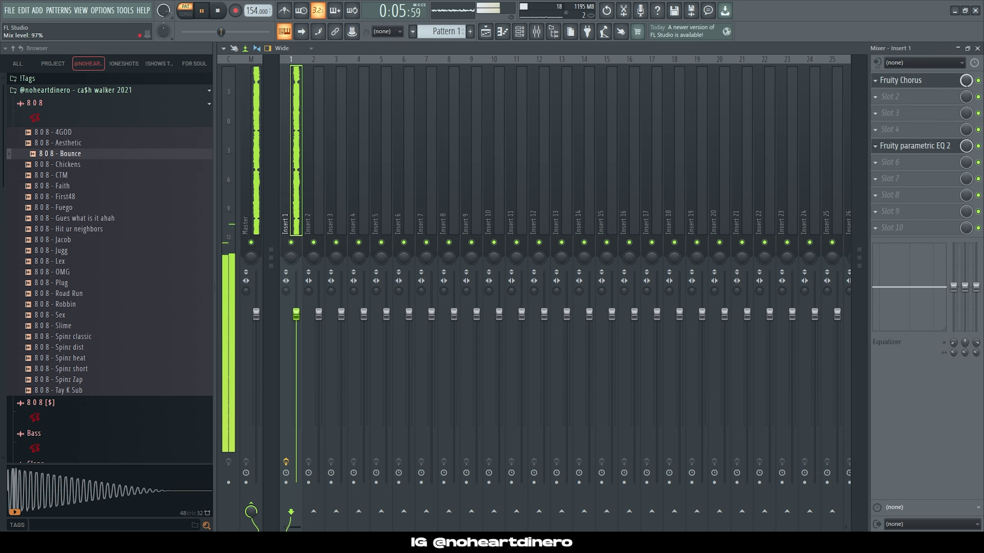
Load ValhallaVintageVerb in slot 2 of Insert 1 with the mix at 18.8 % and the low cut at about 160 Hz.
click(902, 97)
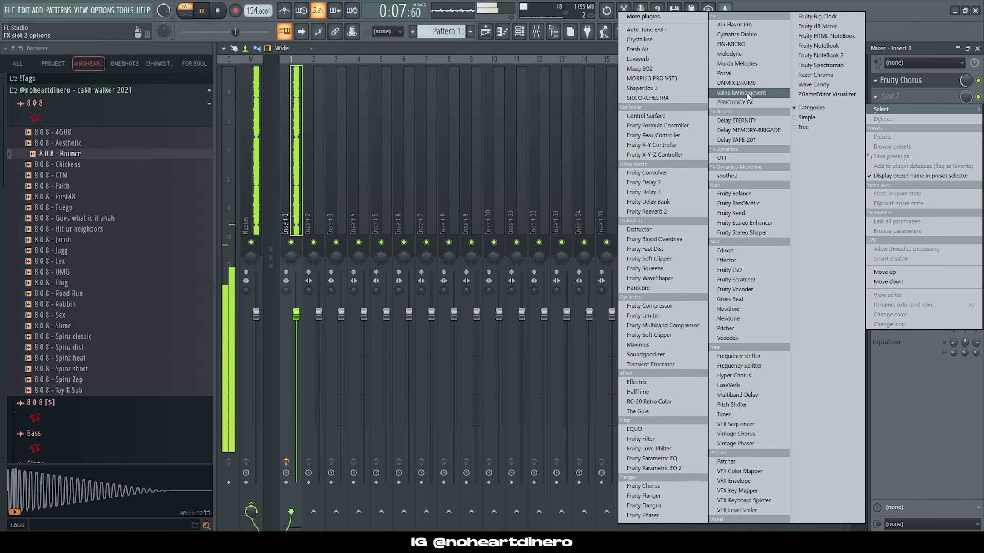
click(741, 92)
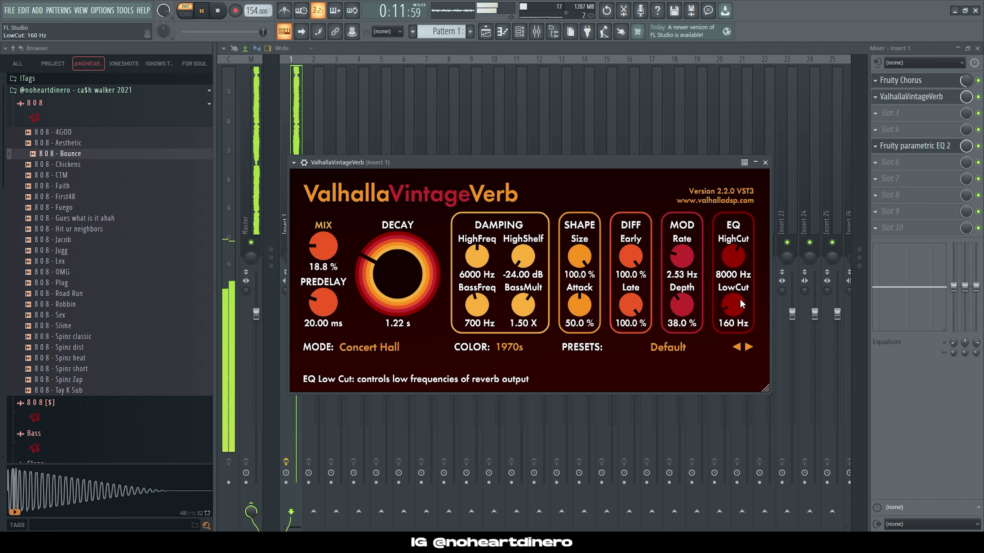
drag(740, 300, 737, 297)
click(765, 163)
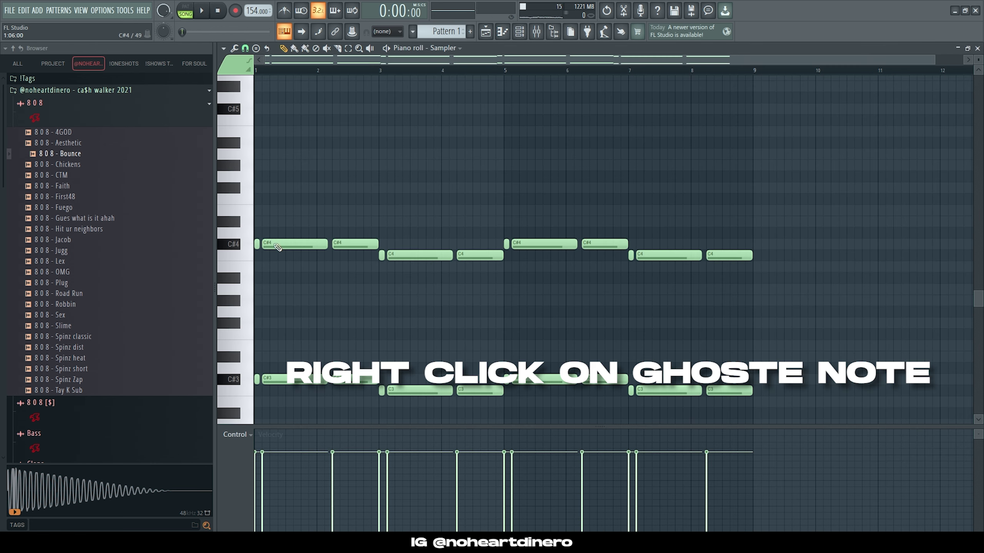
Copy the upper-octave C#4 and C4 notes from the Sampler channel into the ZENOLOGY channel.
drag(824, 286, 2, 90)
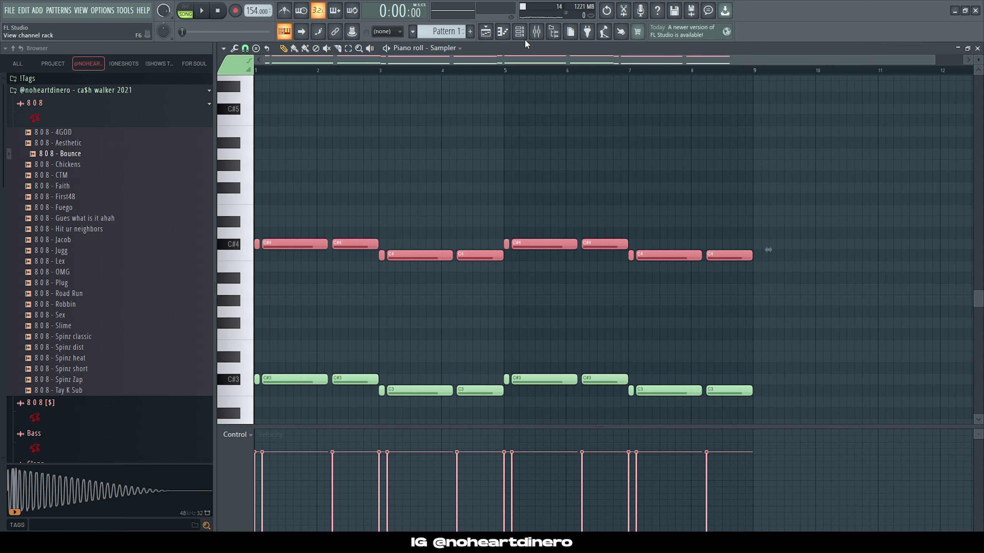
click(520, 33)
click(517, 165)
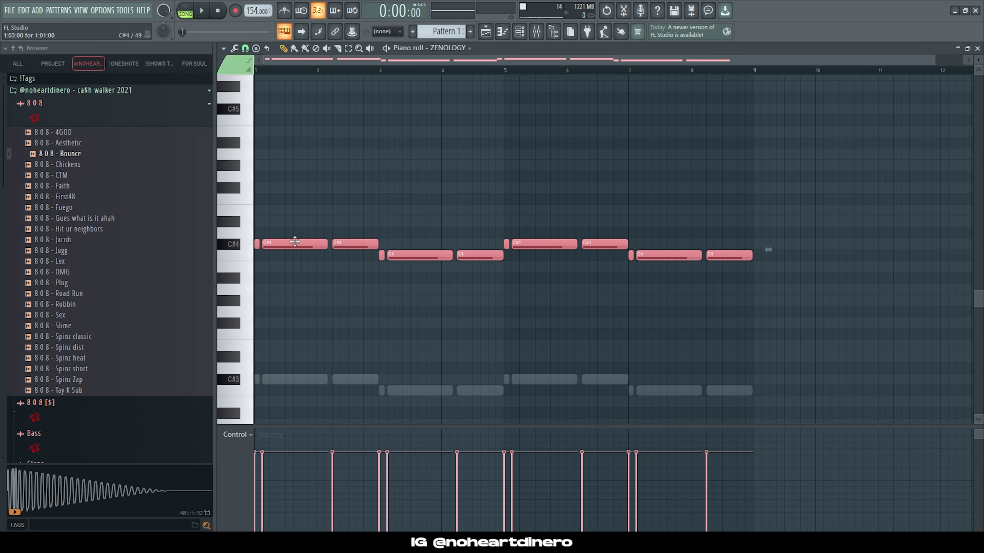
click(409, 205)
Route the recorded untitled audio clip channel to mixer track 3 and remove Fruity Chorus from Insert 1.
key(F6)
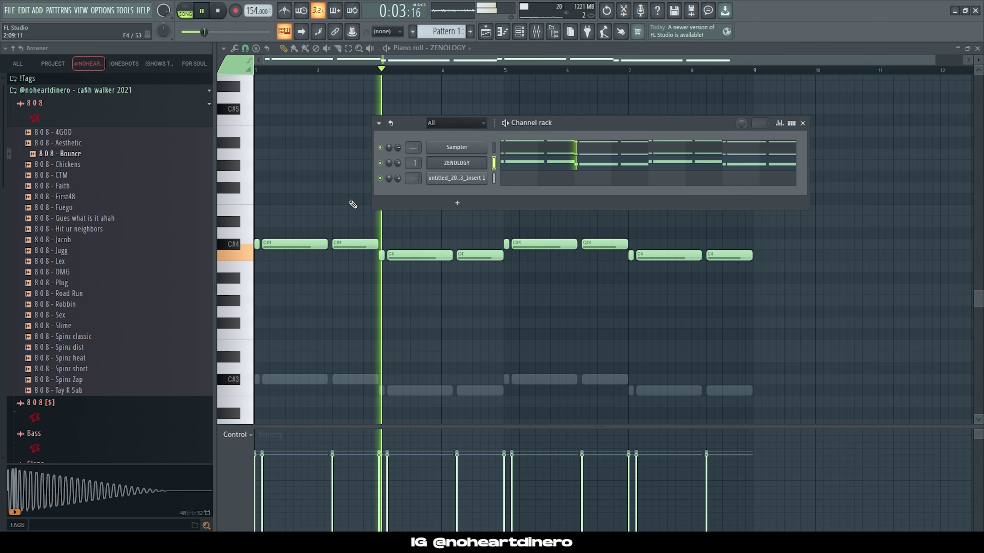
double_click(405, 179)
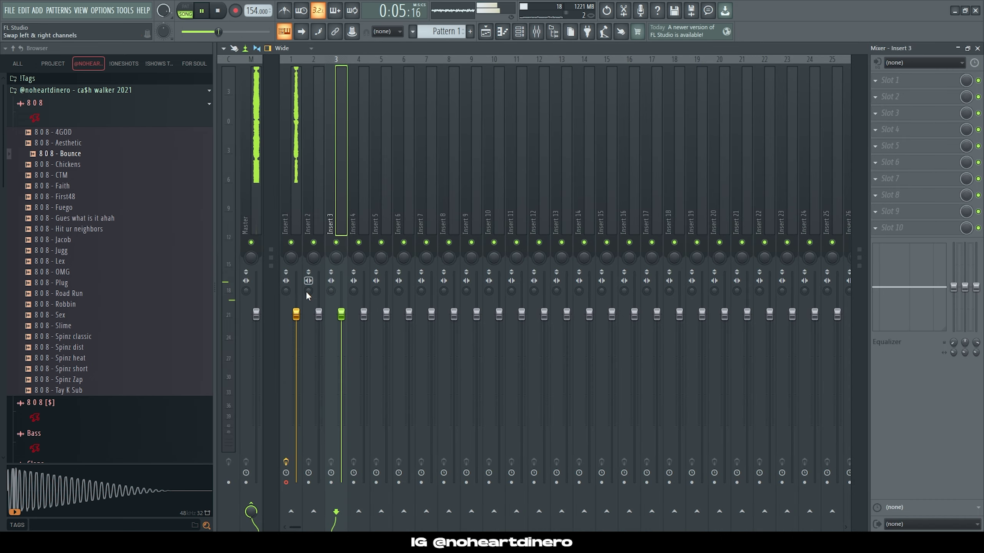
Duplicate the ZENOLOGY notes one octave higher, onto C#5 and C5, and lower the velocity of the copies.
click(519, 32)
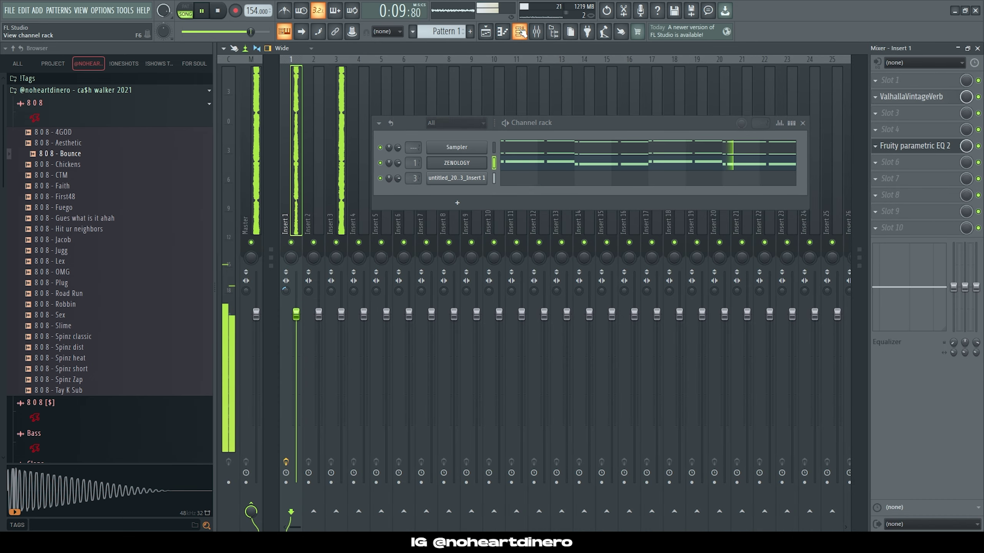
click(531, 168)
drag(283, 244, 188, 138)
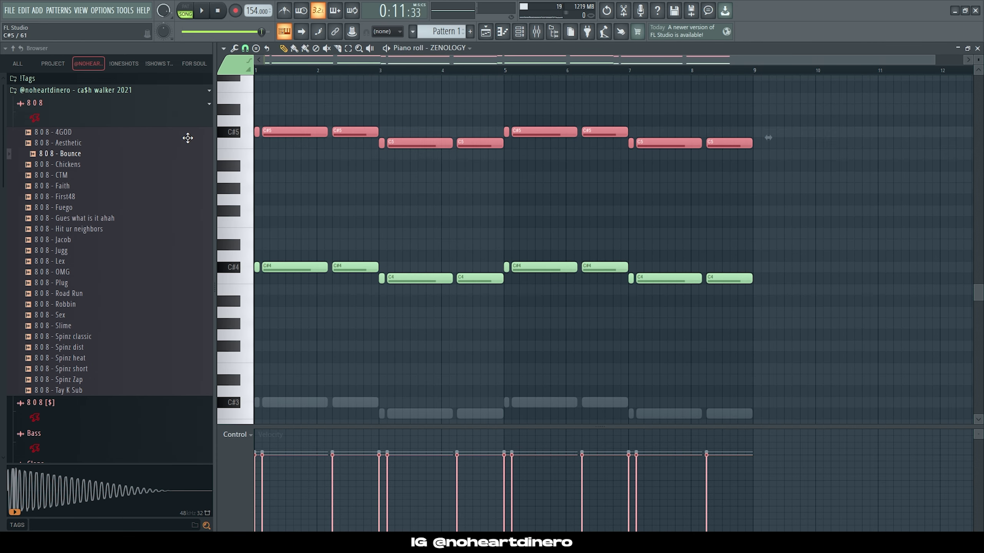
key(space)
scroll(469, 176, down, 4)
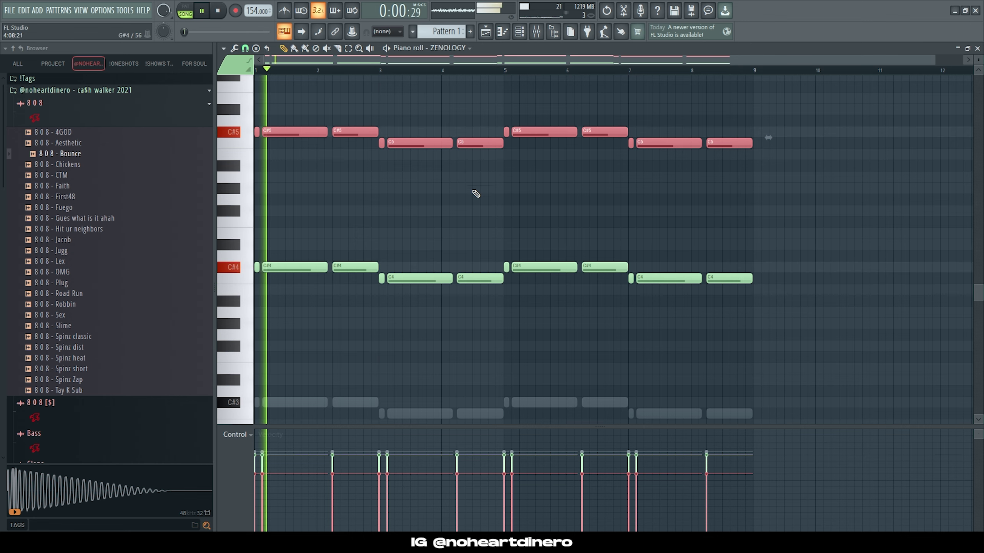
Shorten the last C#4 and C#5 notes of bar 2 and place copies after them on D#4 and D#5.
ctrl+right_click(472, 214)
scroll(422, 240, down, 1)
ctrl+click(401, 241)
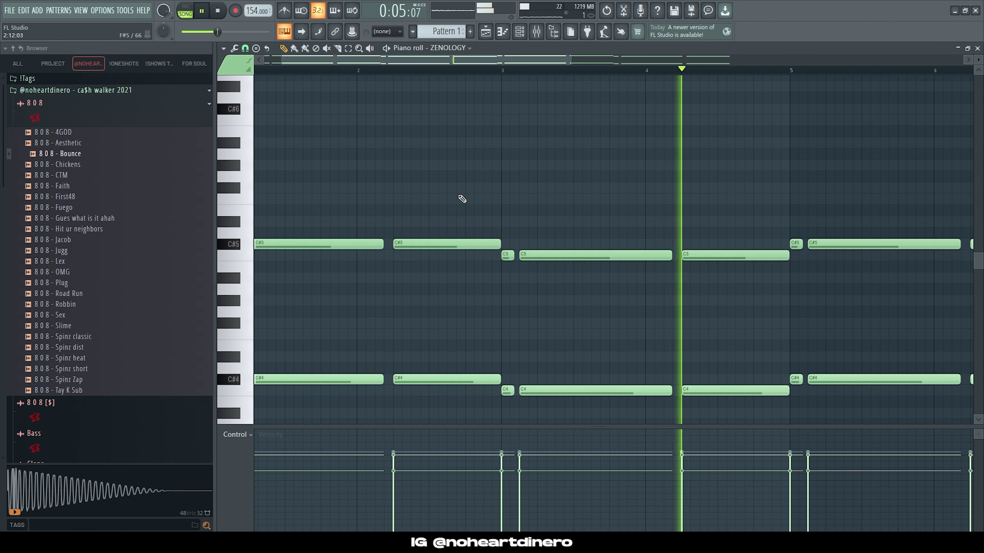
drag(489, 232, 475, 391)
key(space)
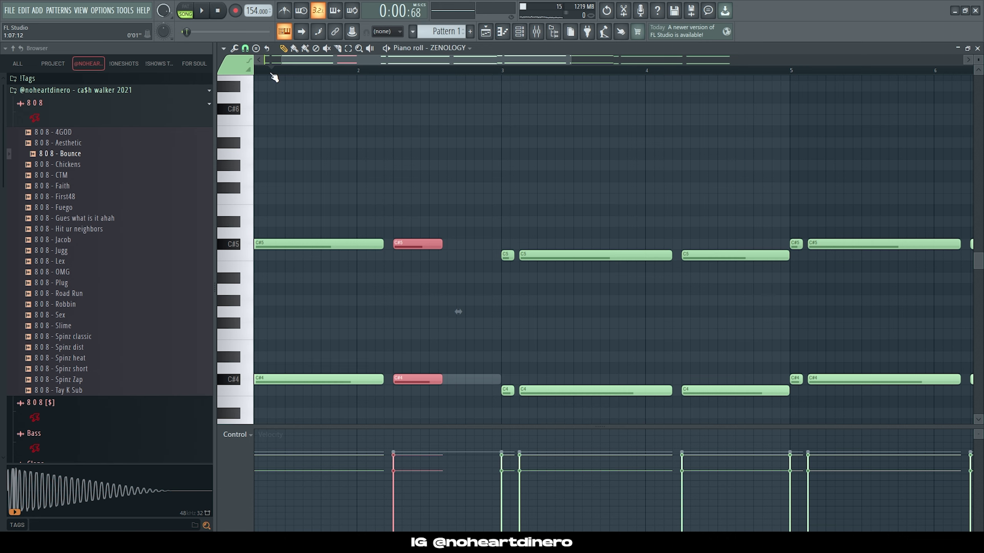
drag(272, 73, 252, 73)
key(space)
drag(424, 375, 477, 352)
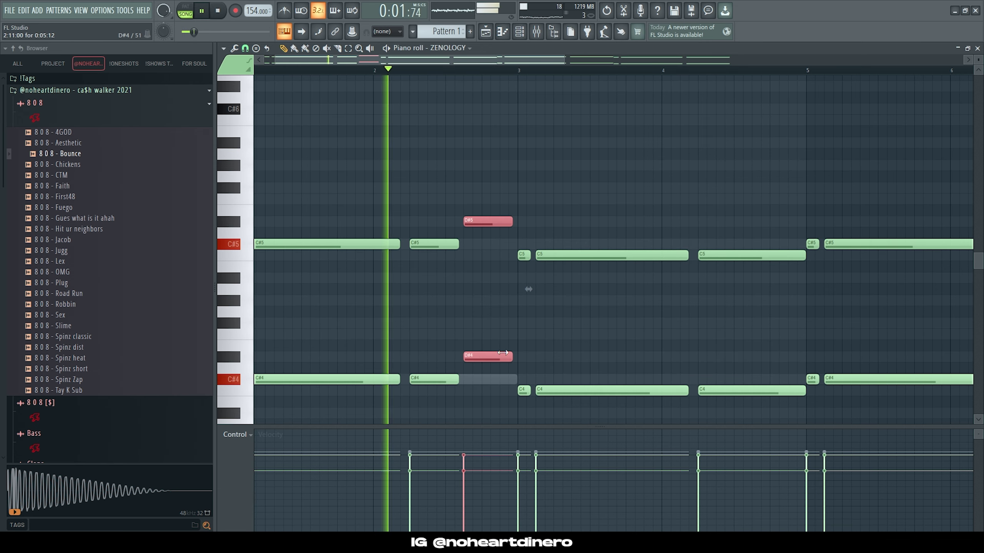
Shorten the last C4 and C5 notes of bar 4 and place copies after them on A#3 and A#4.
scroll(505, 341, down, 2)
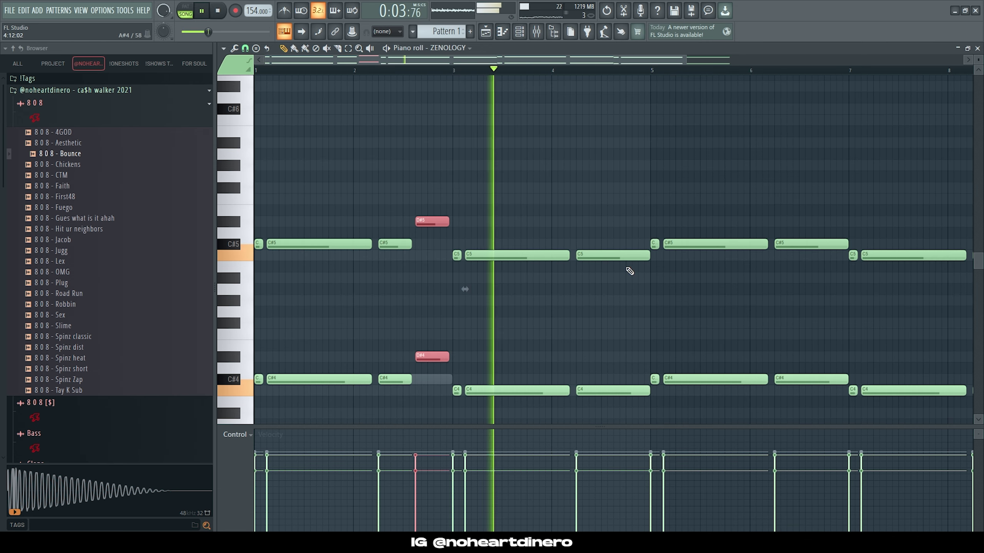
drag(631, 257, 654, 446)
drag(640, 363, 623, 237)
key(space)
key(space)
key(ctrl+z)
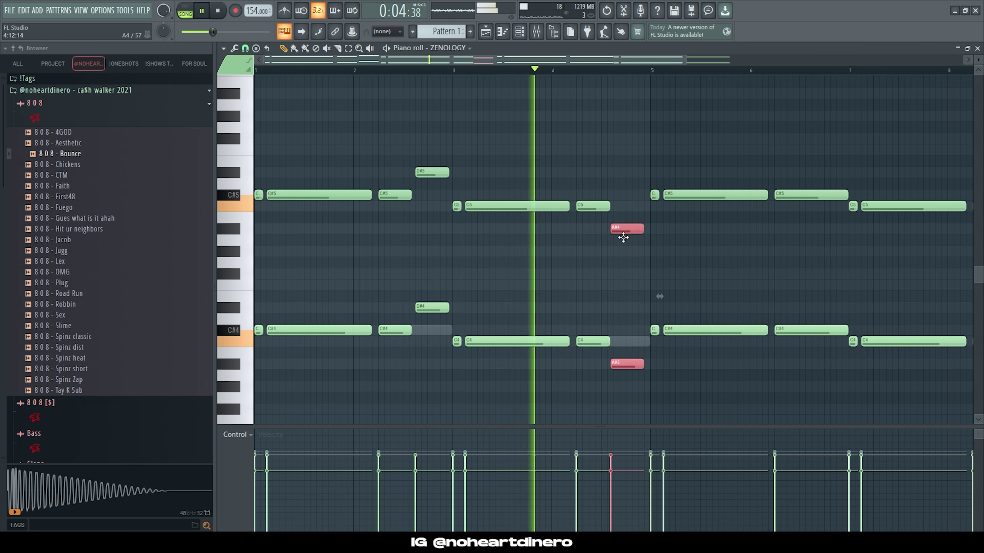
Replace the notes in bars 5 to 8 with a duplicate of the first four bars, starting at bar 5.
scroll(480, 261, down, 2)
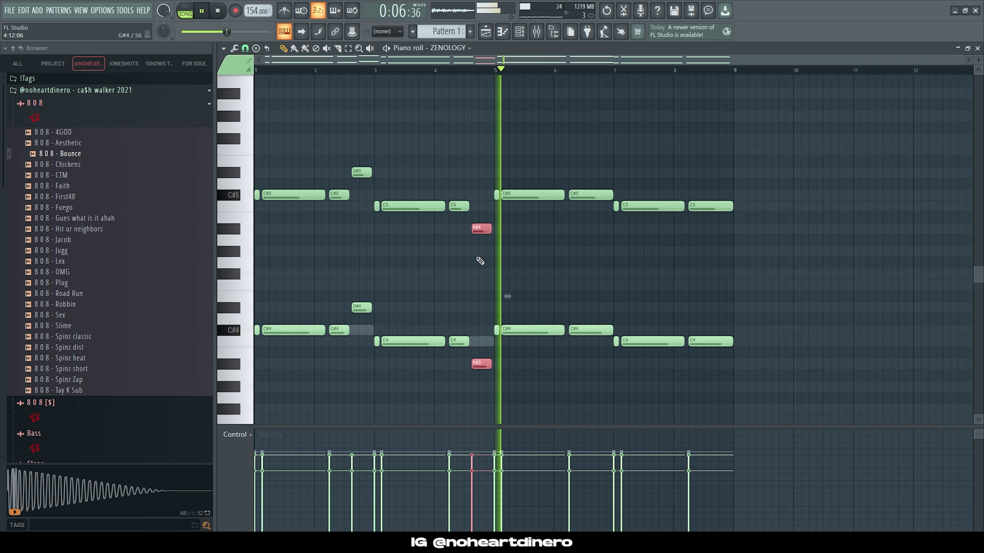
drag(779, 406, 501, 157)
key(Delete)
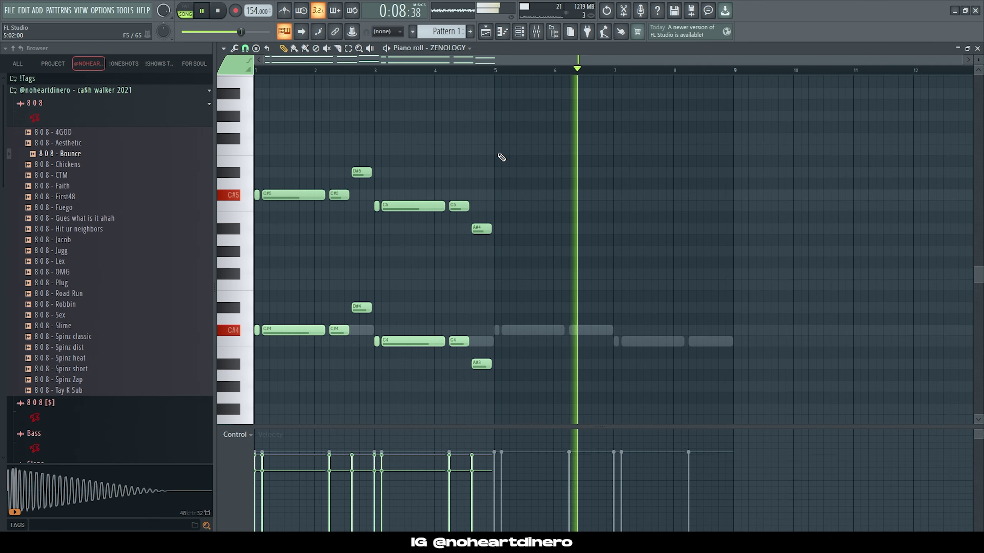
key(ctrl+a)
key(ctrl+b)
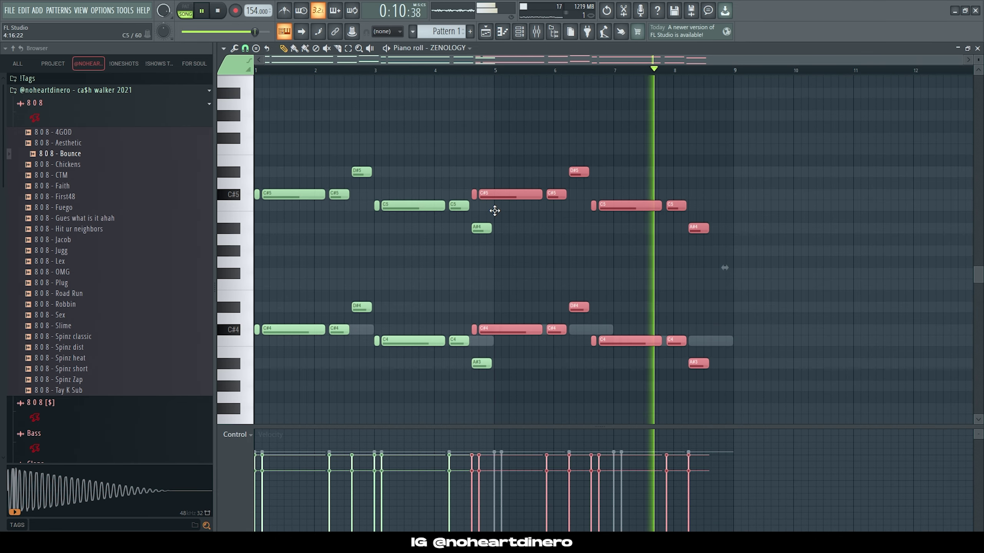
scroll(512, 163, up, 2)
click(528, 33)
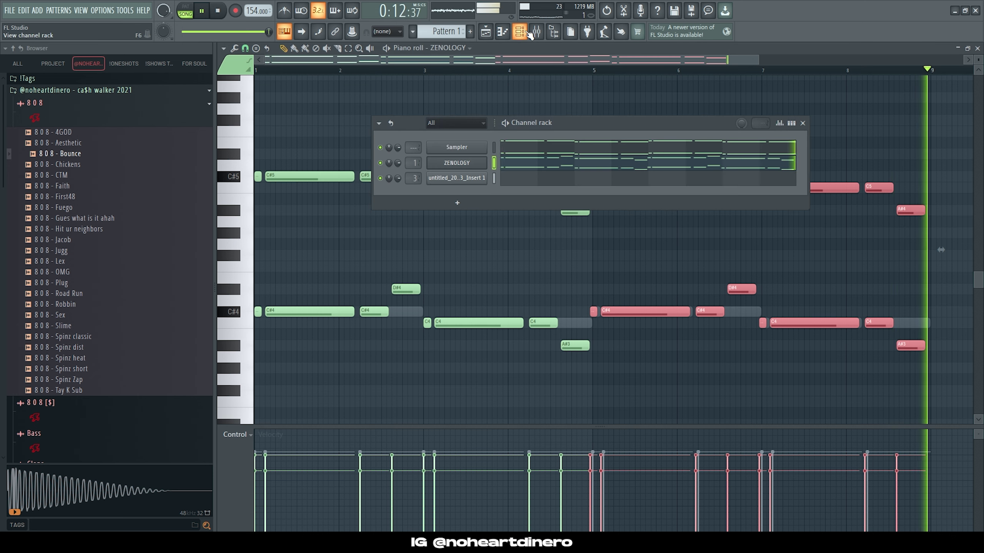
ctrl+click(753, 265)
scroll(468, 239, down, 2)
Start a bass line in the ZENOLOGY channel with a two-bar C#2 note and a C2 note from bar 3.
click(519, 32)
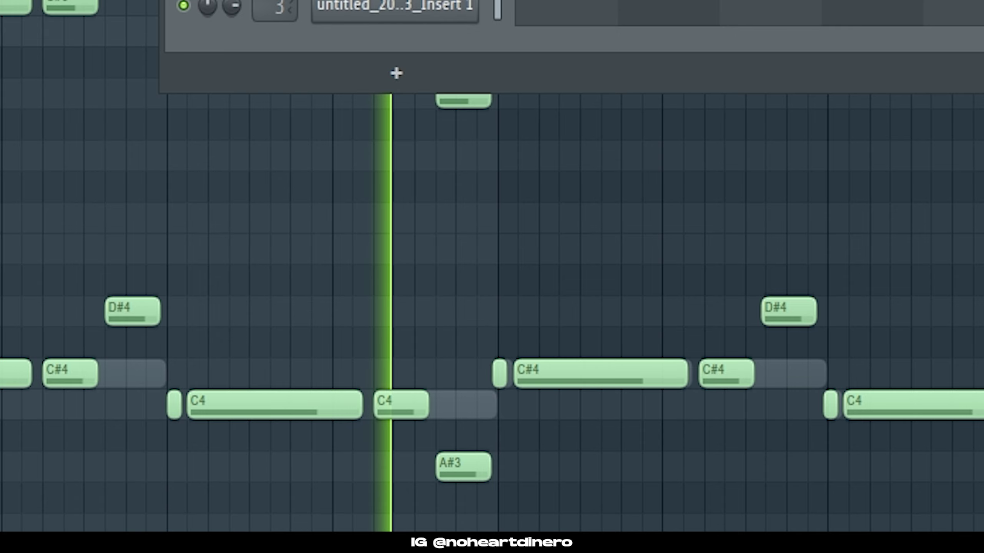
click(536, 32)
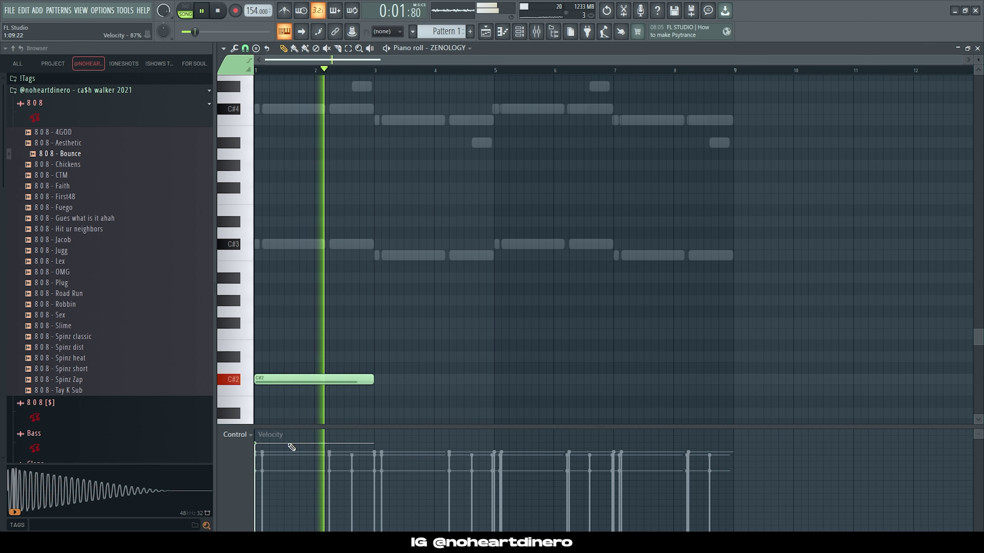
click(374, 391)
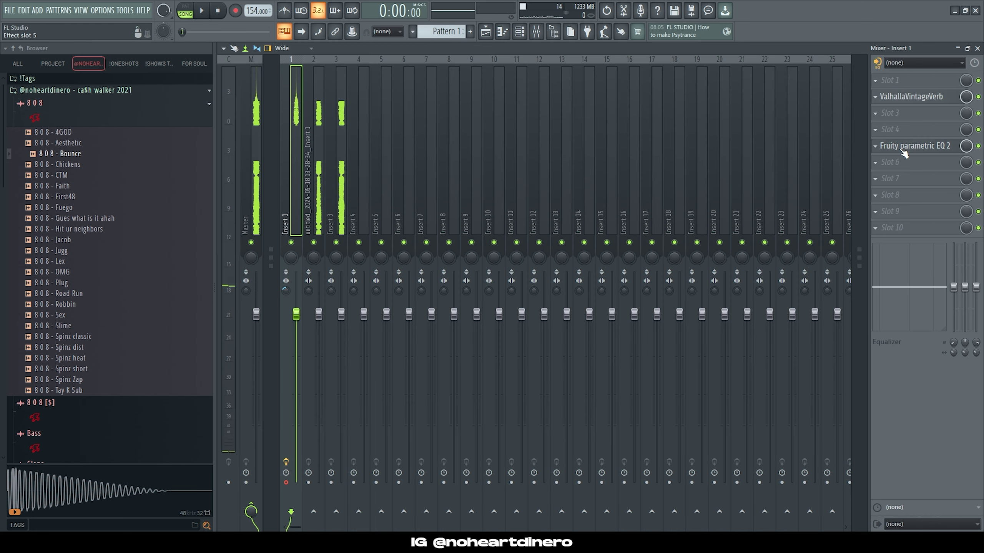
Lower the high-pass cutoff in Insert 1's Fruity parametric EQ 2 to the sub range and remove ValhallaVintageVerb from the track.
click(903, 151)
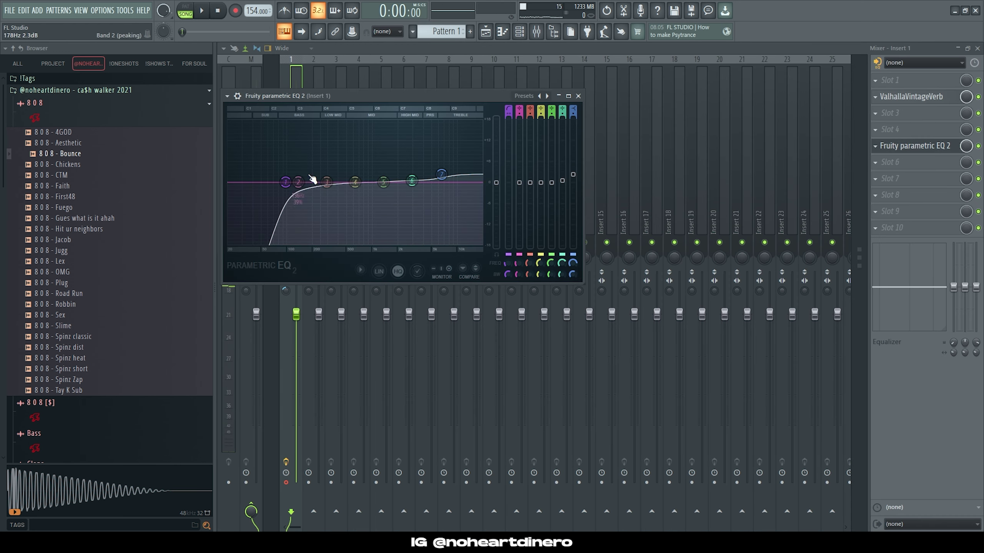
key(space)
drag(266, 182, 258, 182)
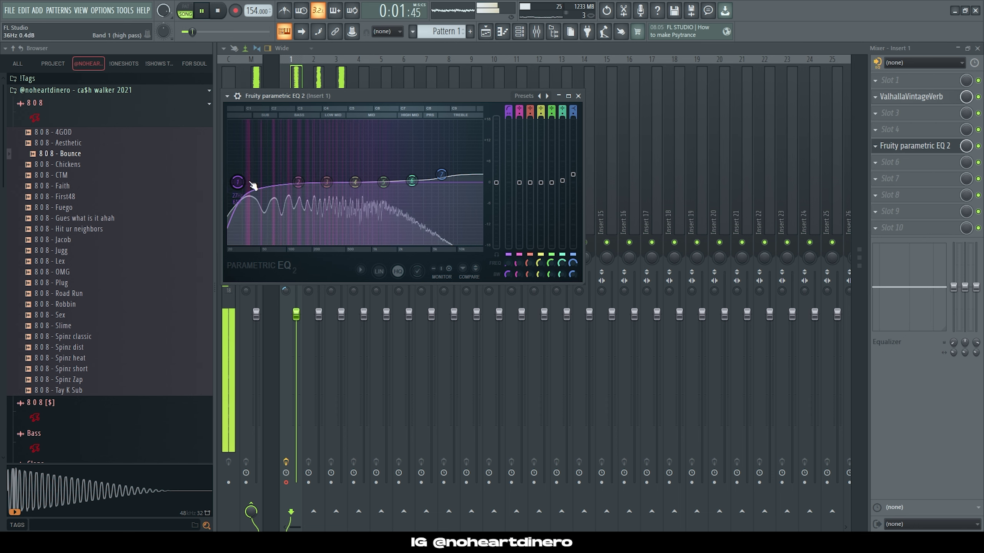
click(876, 97)
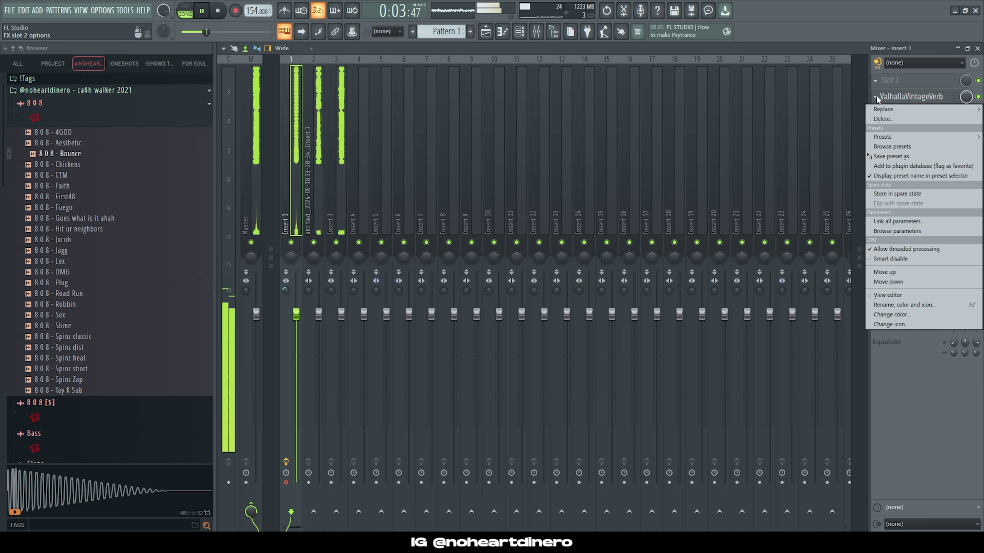
click(881, 119)
Duplicate the C#2 and C2 bass notes into bars 5 to 8 of the ZENOLOGY channel and play the pattern.
click(520, 31)
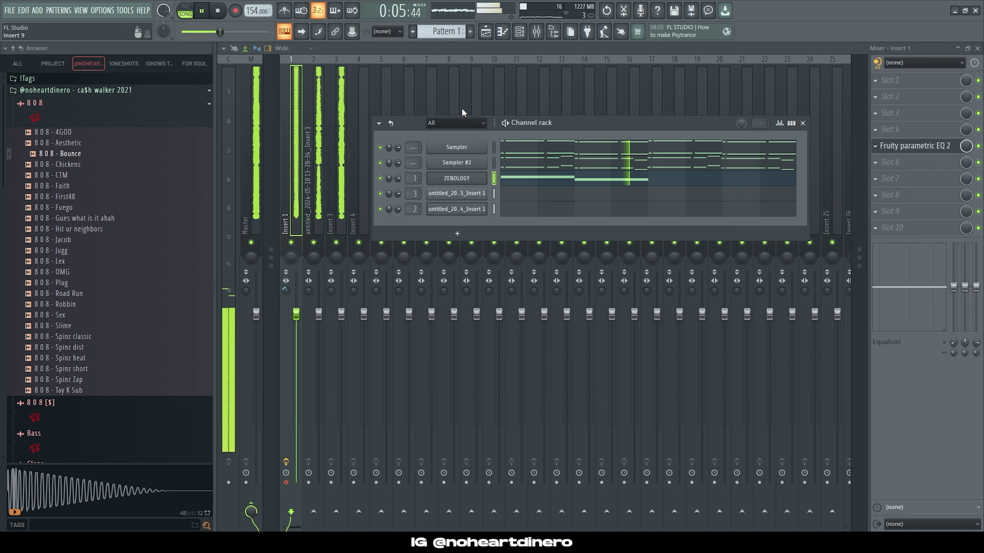
key(space)
click(565, 188)
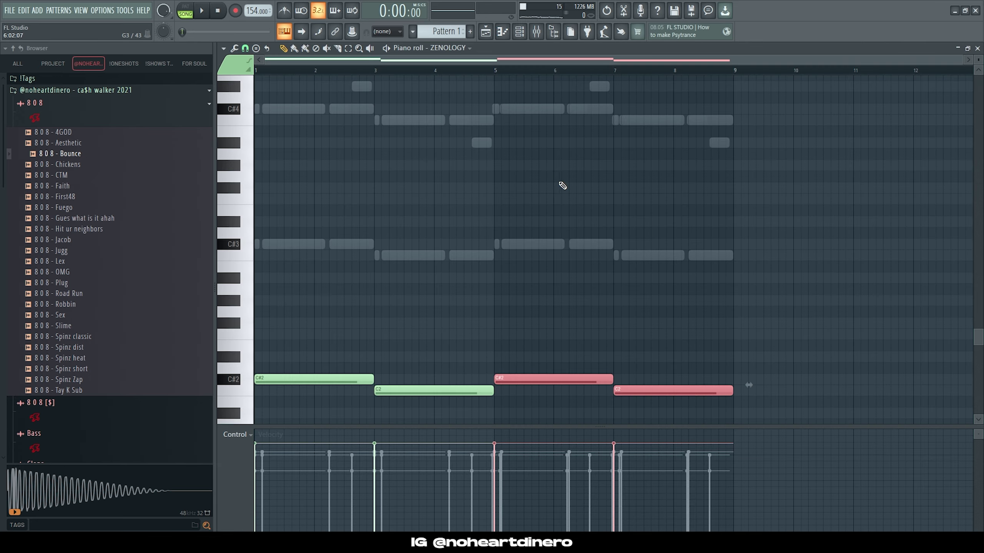
scroll(531, 125, up, 3)
key(space)
ctrl+right_click(513, 182)
Load the factory preset 0090: Wide Syn Brass in the ZENOLOGY bass channel and audition it.
click(520, 32)
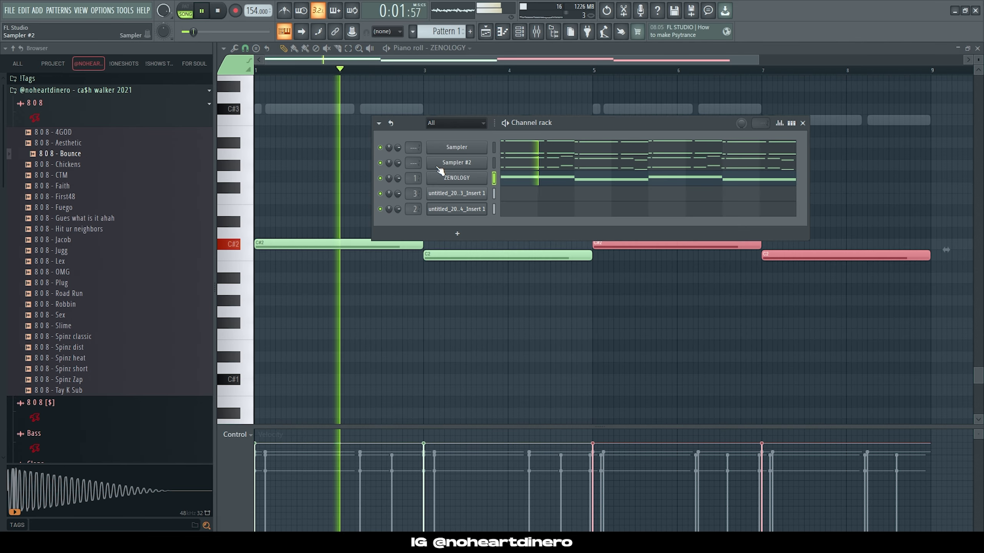
click(440, 180)
click(316, 160)
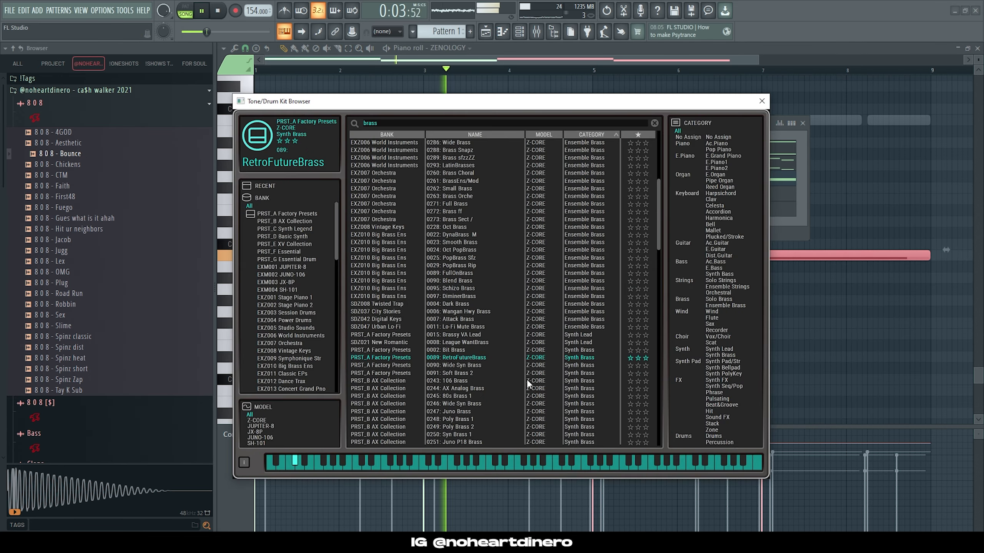
double_click(502, 365)
key(space)
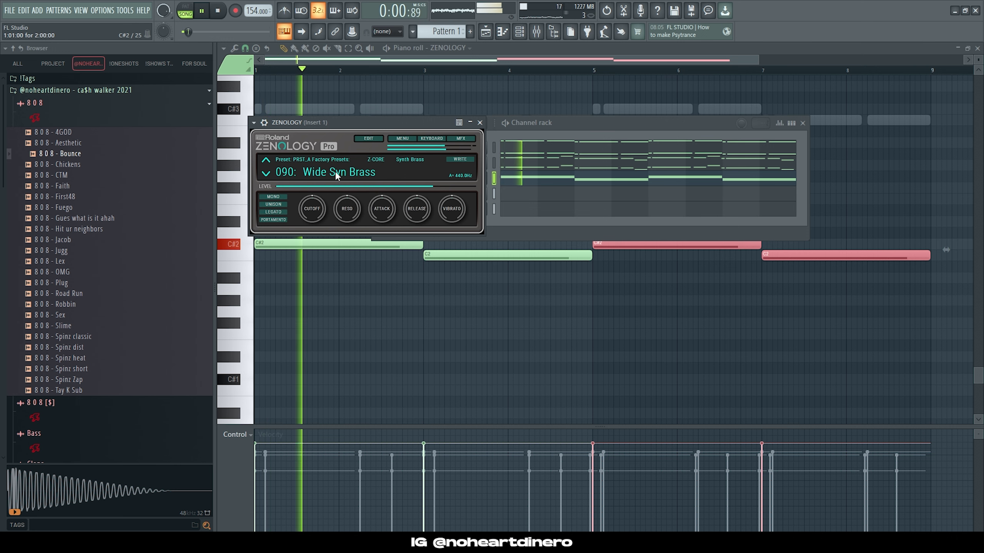
Transpose all bass notes up an octave to C#3 and C3, and add copies an octave lower on C#2 and C2.
right_click(463, 313)
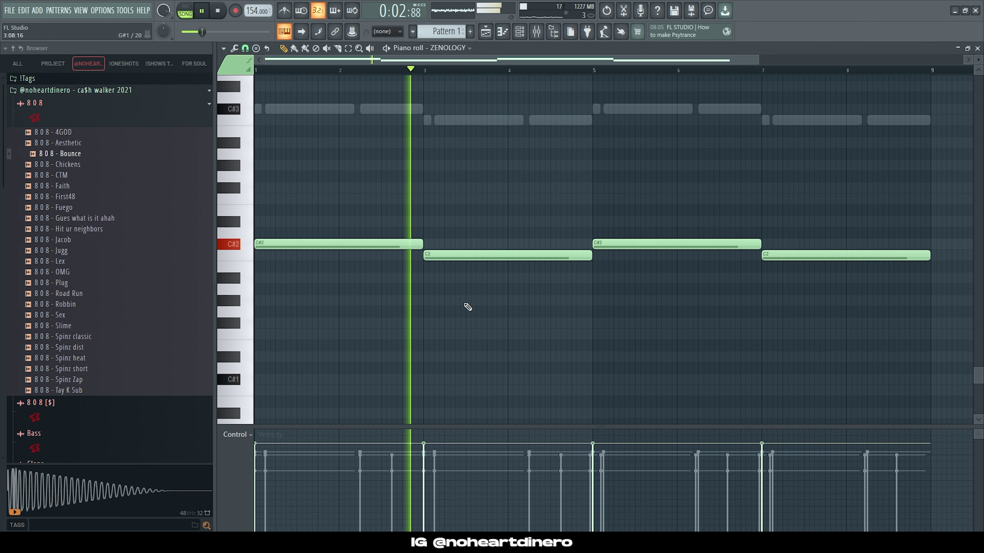
key(ctrl+Up)
key(ctrl+a)
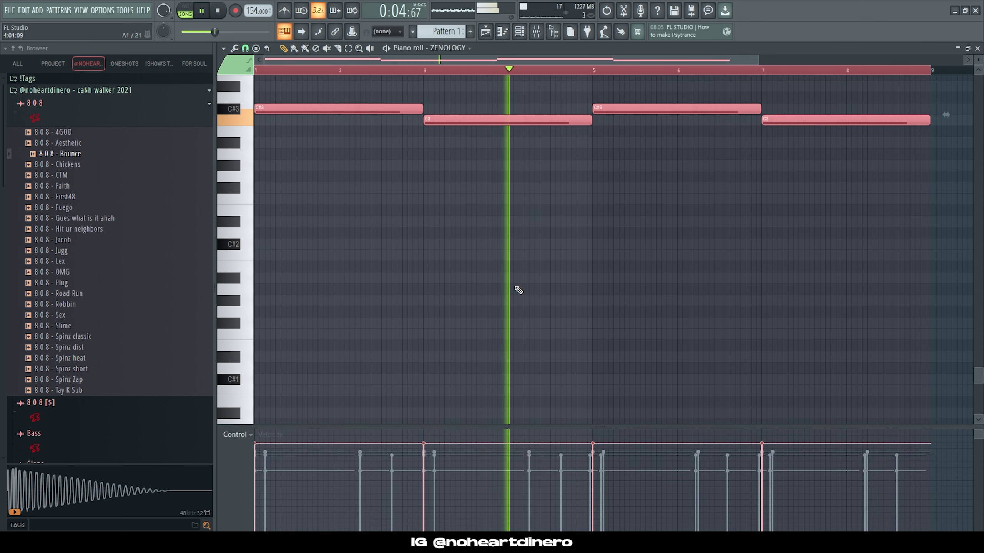
scroll(523, 272, down, 5)
scroll(542, 287, up, 3)
scroll(440, 279, down, 1)
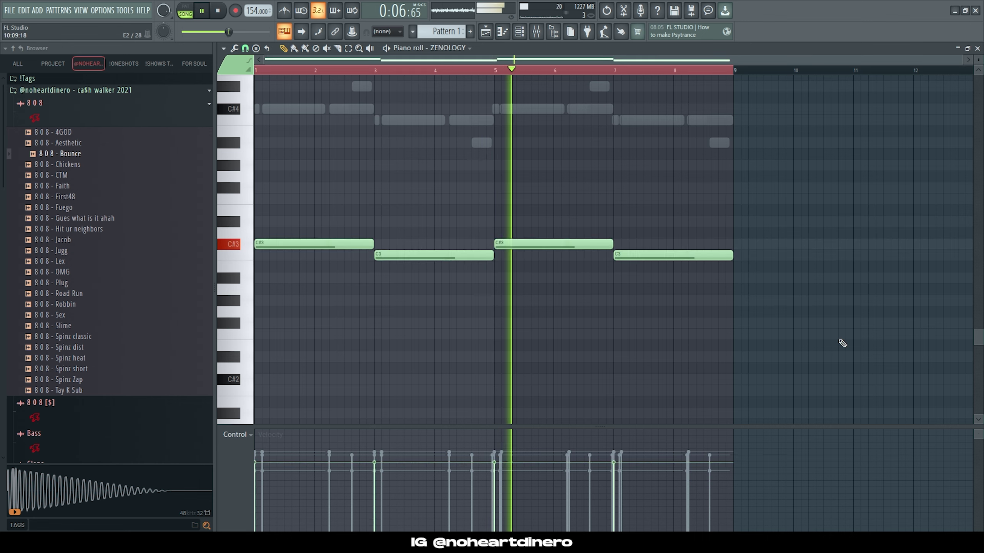
drag(845, 343, 256, 196)
drag(264, 245, 255, 382)
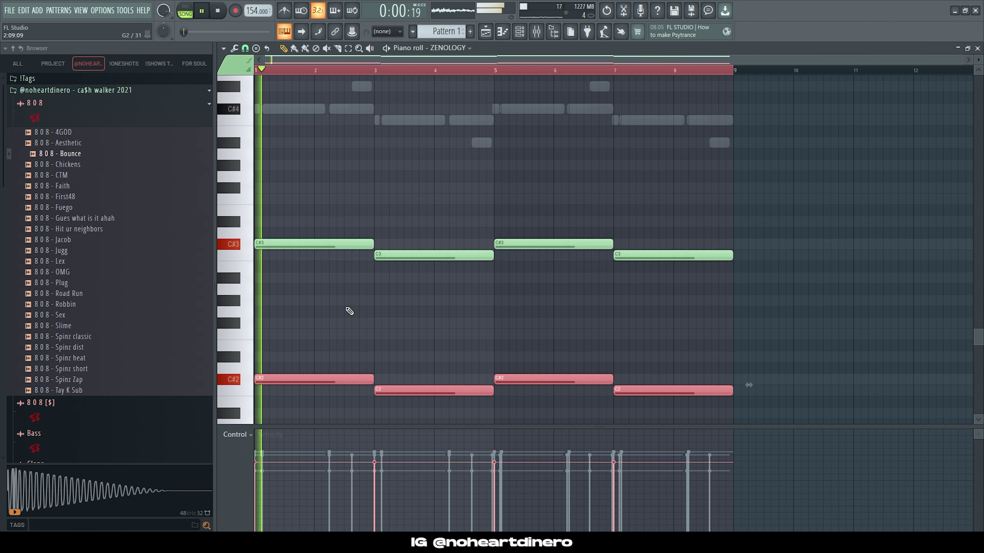
Render the bass layer on Insert 1 from the mixer to an audio clip.
key(F6)
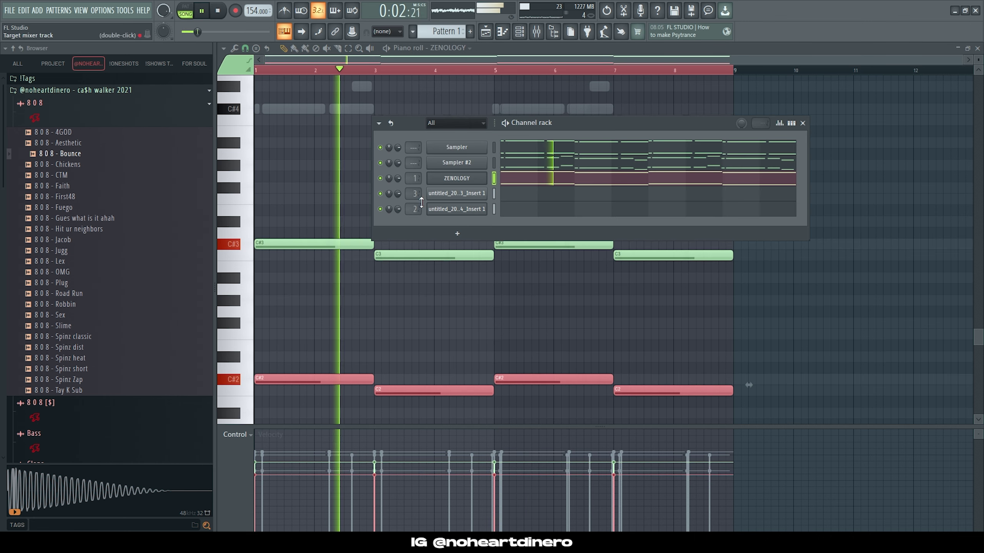
click(536, 32)
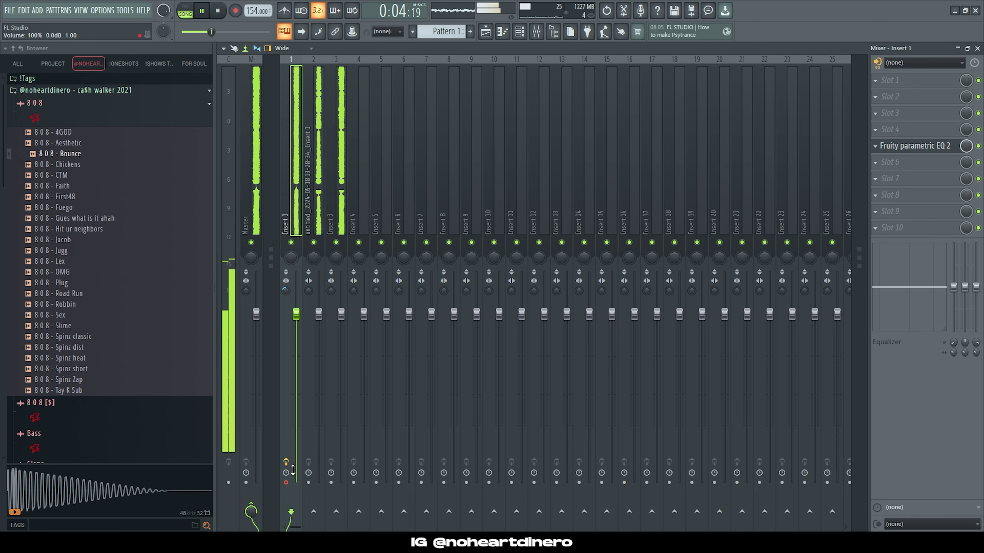
key(alt+r)
click(569, 360)
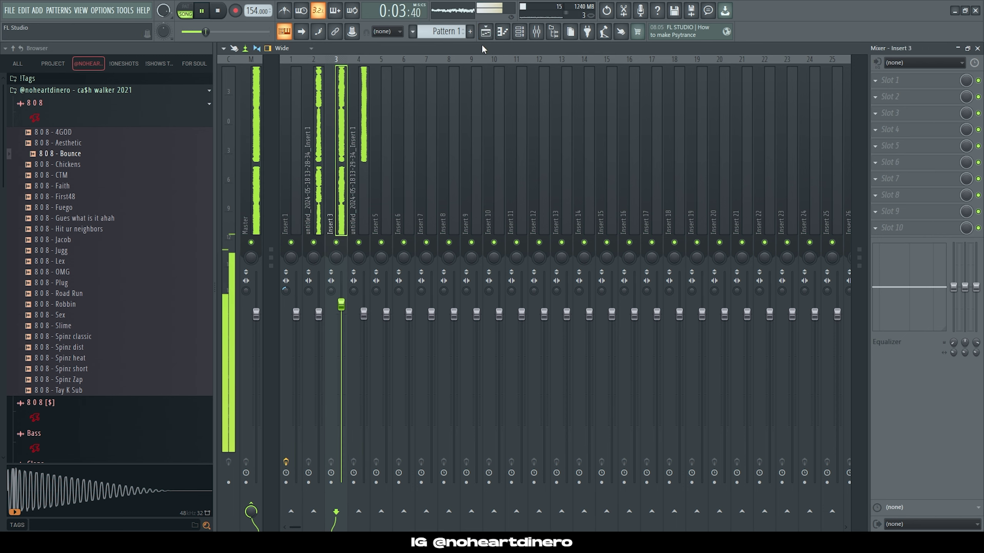
Set the clip gain to 4.1 dB for the Track 1 audio and 1.4 dB for the Track 2 audio in the playlist.
key(F5)
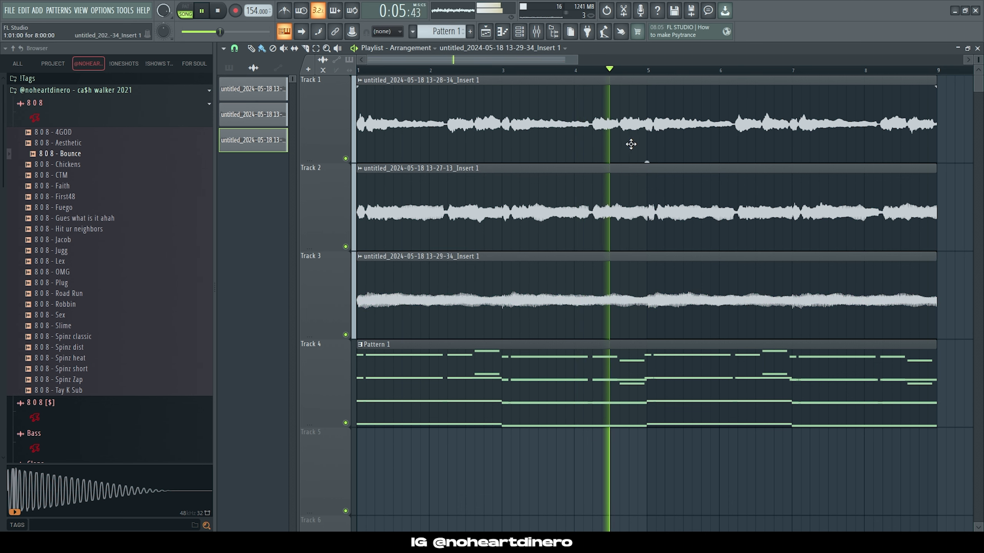
drag(647, 162, 646, 161)
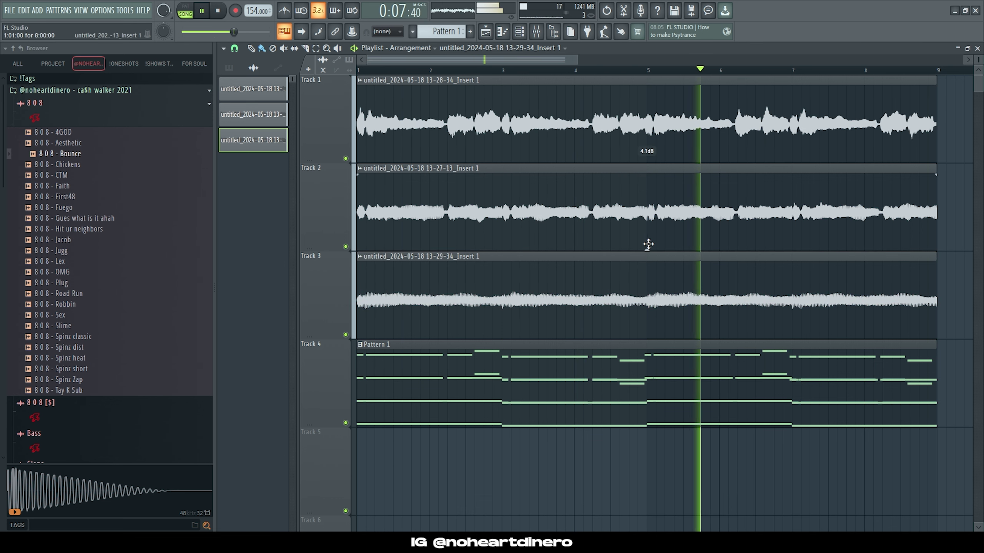
drag(647, 250, 647, 248)
scroll(574, 250, down, 3)
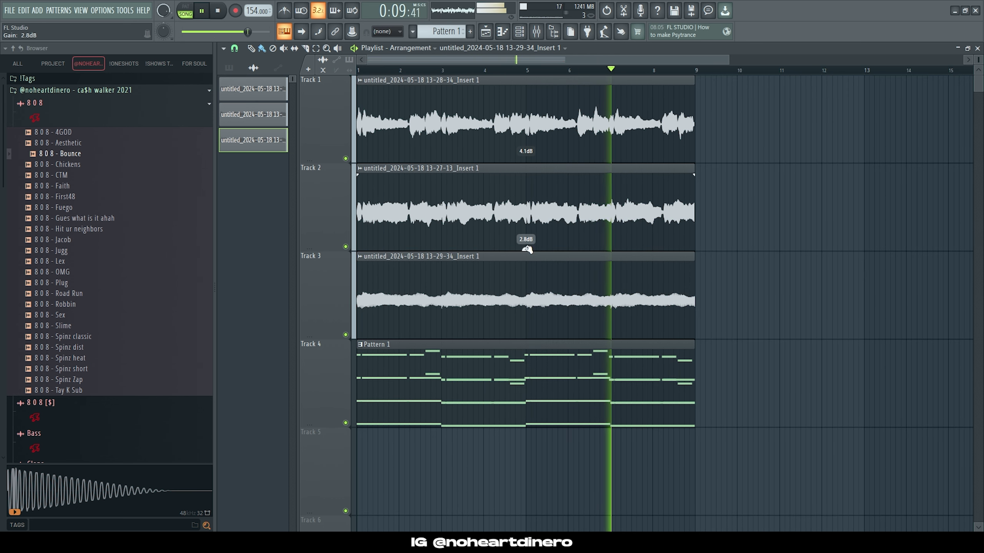
drag(527, 249, 526, 251)
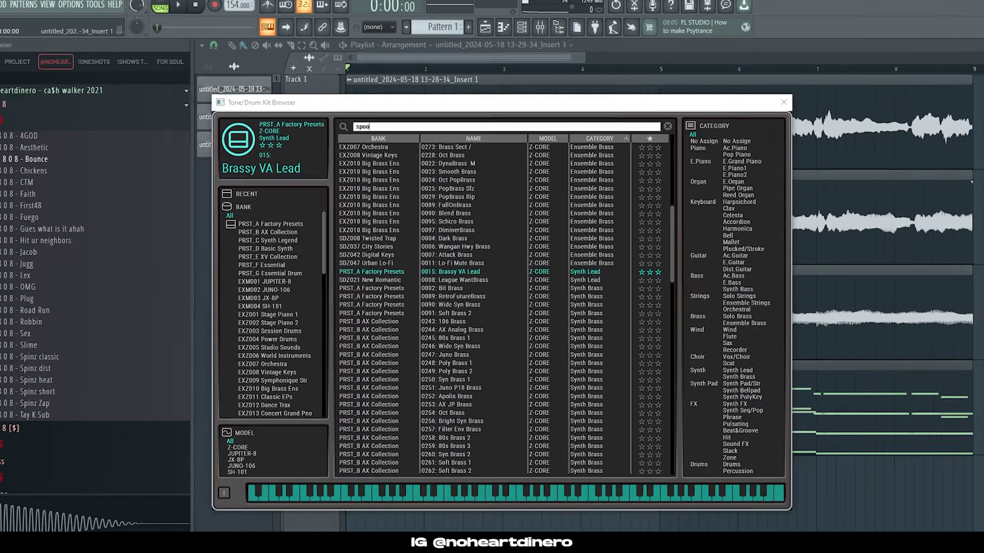
Search the ZENOLOGY presets for spooky and load 0060: AX Spooky Lead.
text(spooky)
key(Return)
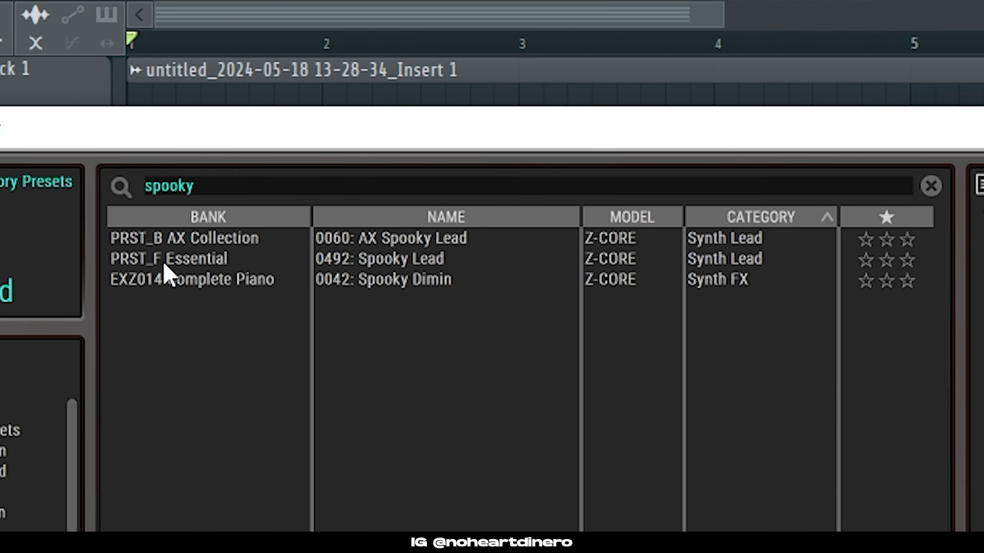
double_click(424, 238)
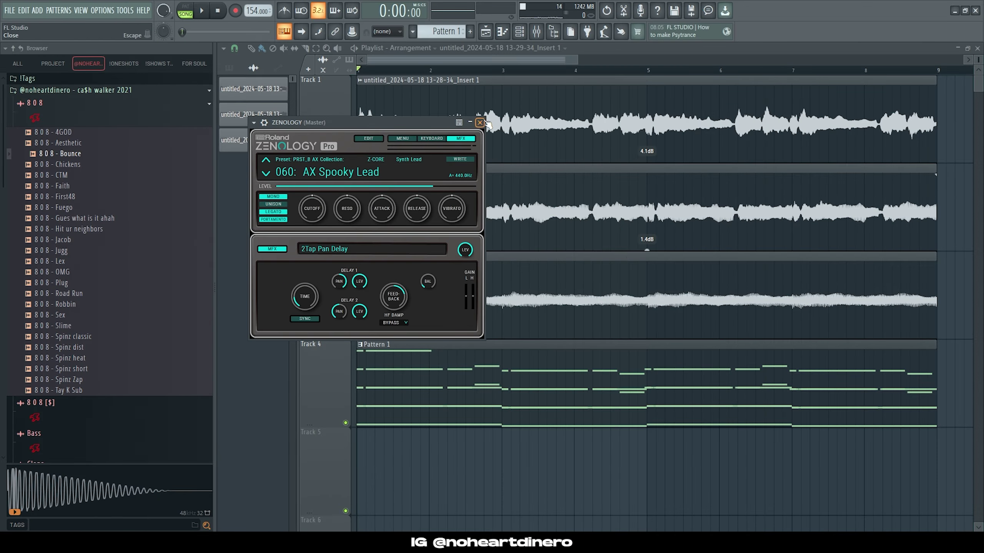
click(479, 122)
Extend the second C#6 lead note into the second half of bar 2 and add a D#6 note above its end.
key(space)
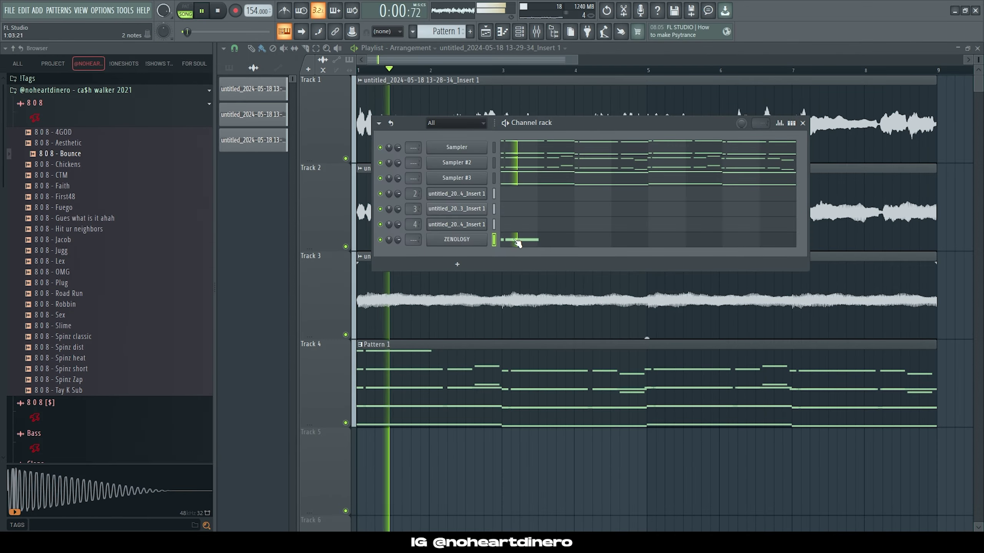
click(516, 237)
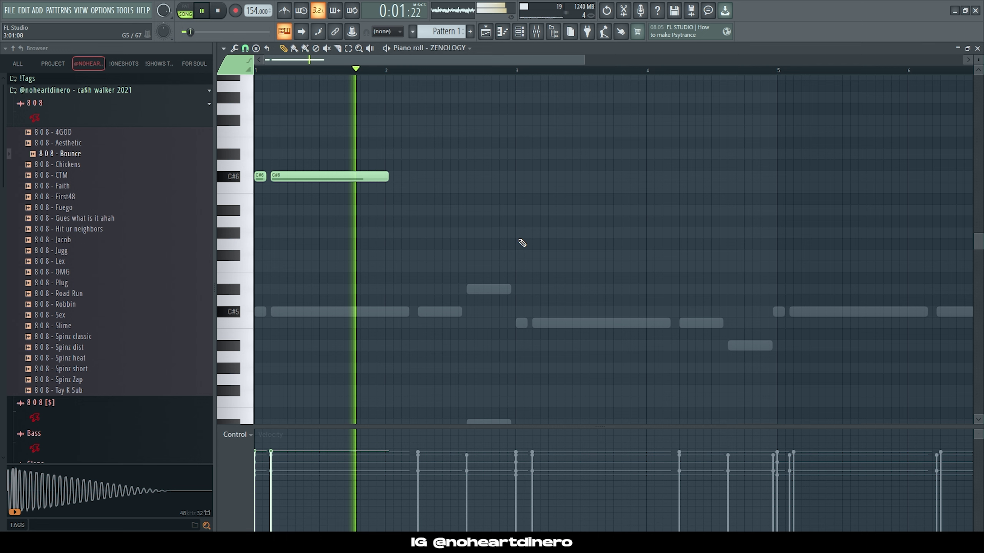
drag(386, 182, 482, 178)
click(403, 187)
right_click(409, 188)
key(space)
key(space)
click(469, 154)
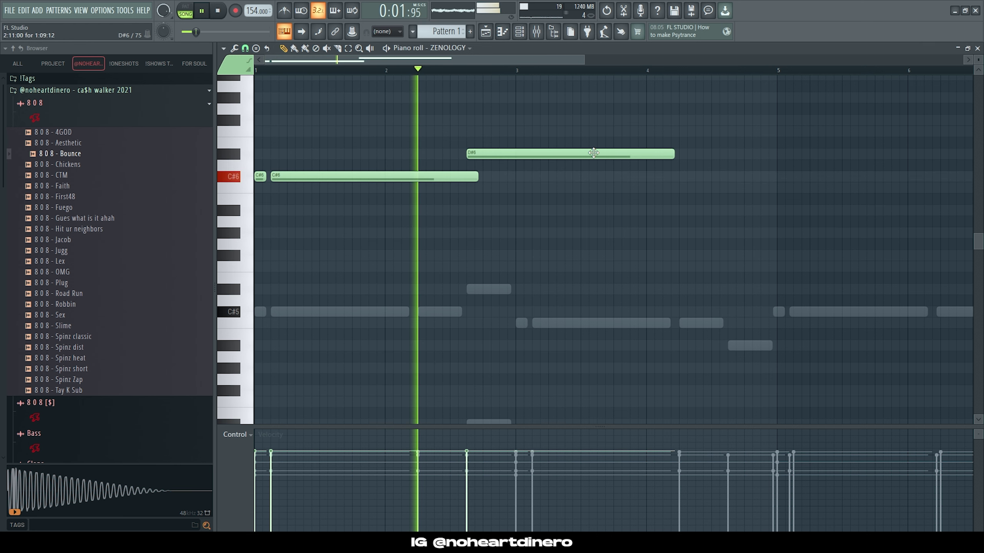
Trim the D#6 note to end with bar 2, copy the phrase to bar 3 on C6, and move its last note to A#5.
key(space)
drag(524, 176, 546, 185)
key(ctrl+b)
scroll(581, 182, down, 1)
ctrl+click(636, 177)
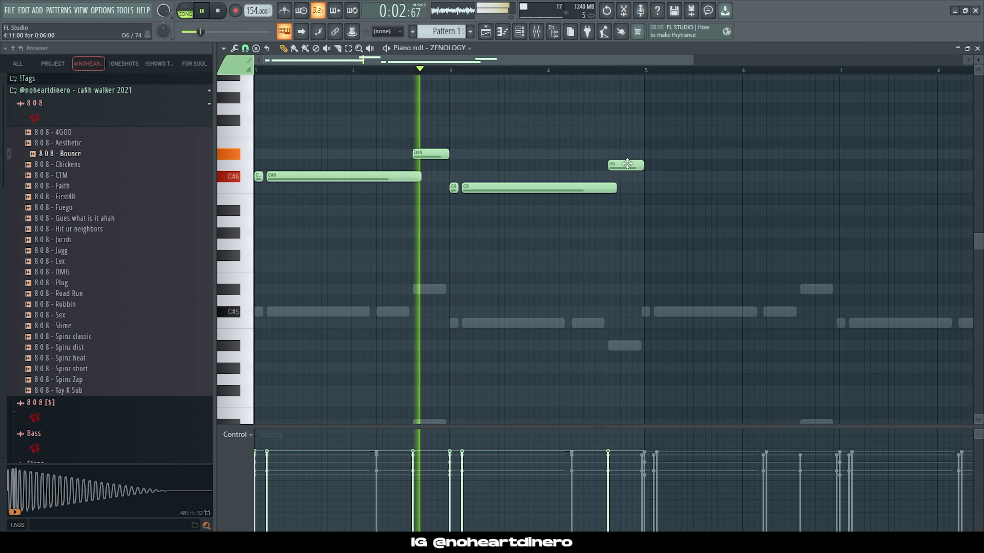
drag(626, 165, 629, 210)
Duplicate the four-bar lead melody into bars 5 to 8 and select all of its notes.
scroll(622, 271, up, 8)
scroll(622, 271, down, 4)
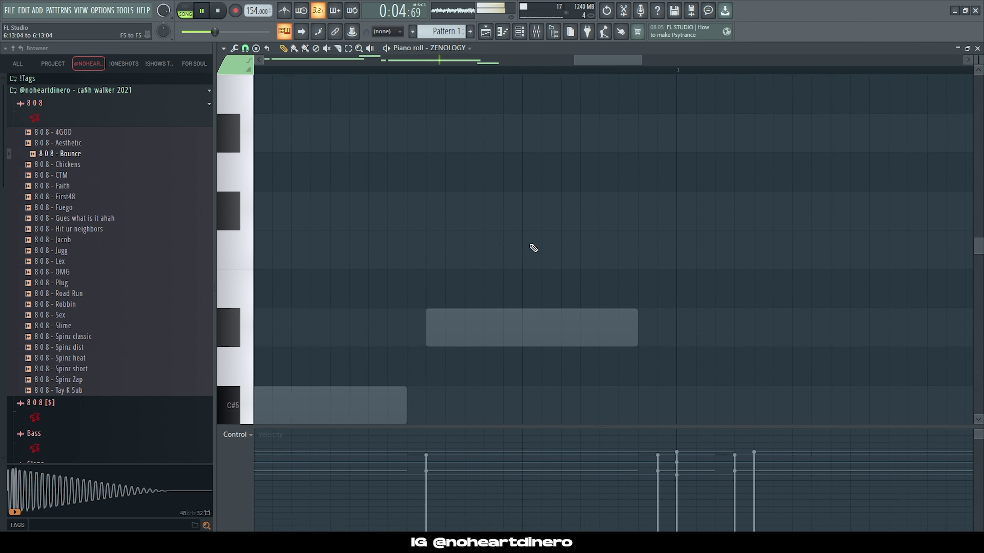
key(ctrl+b)
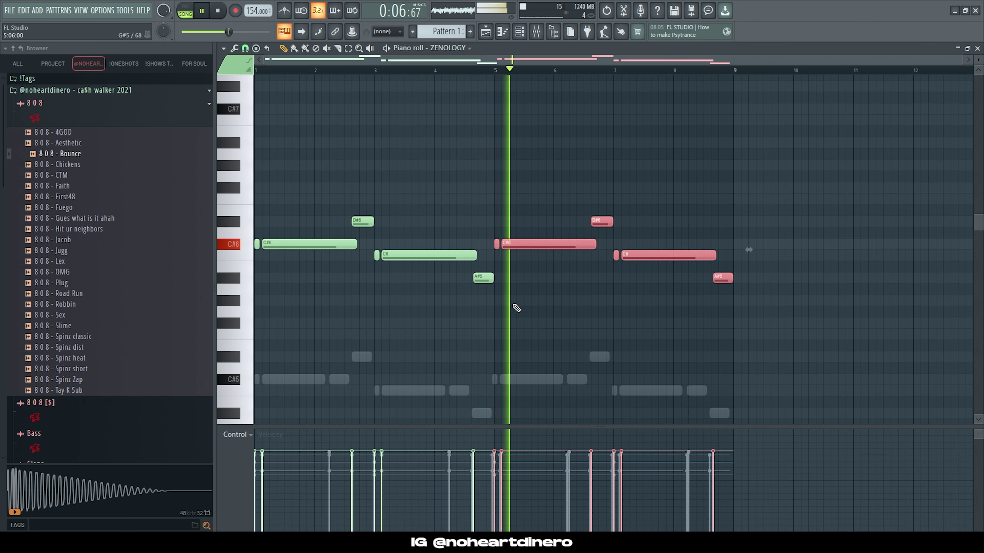
key(ctrl+d)
key(ctrl+a)
Route the ZENOLOGY lead to Insert 6 and add Fruity parametric EQ 2 in slot 4 with a high-pass at 257 Hz.
click(523, 35)
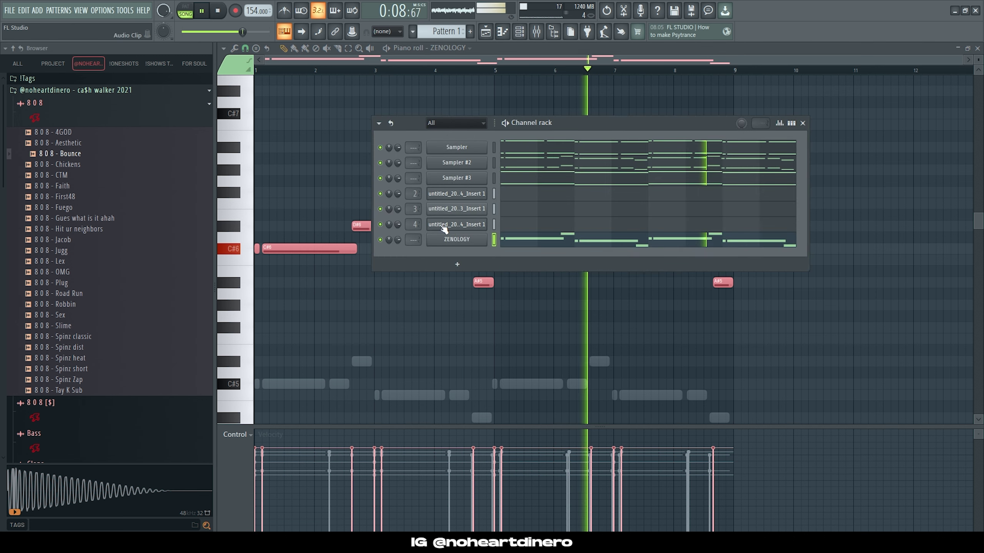
click(536, 32)
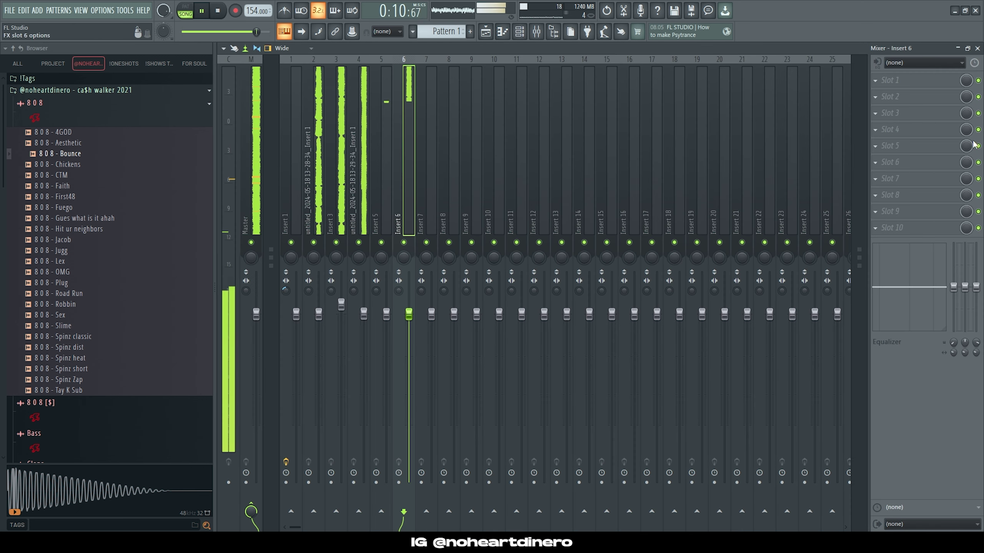
click(891, 129)
click(653, 468)
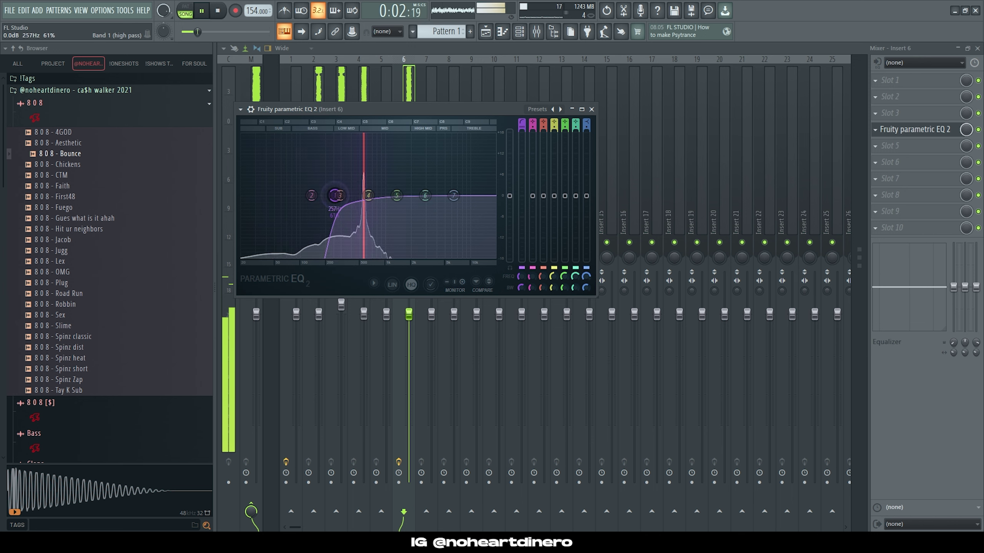
Add ShaperBox 3 in slot 2 of Insert 6 with a one-bar Pan curve dipping to its lowest point mid-bar.
click(891, 96)
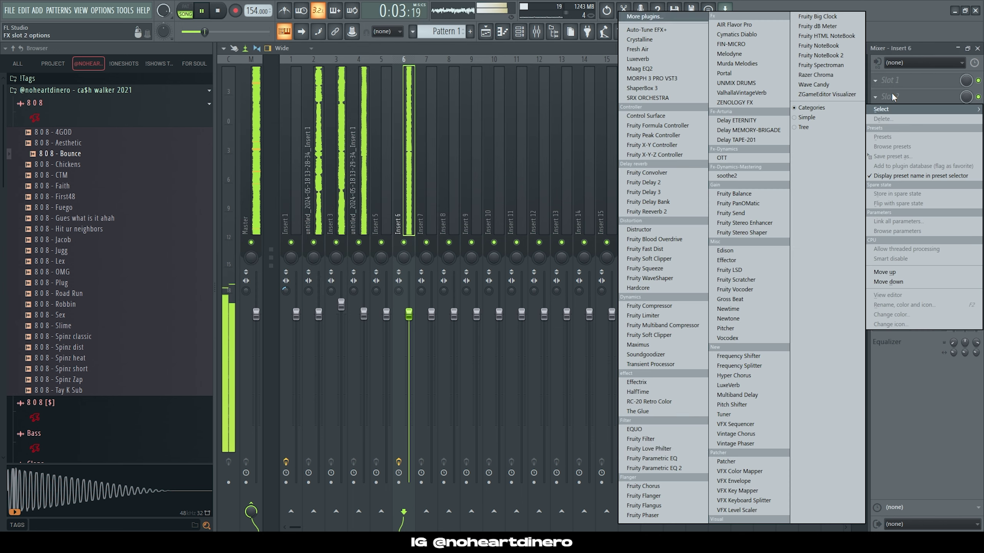
click(642, 88)
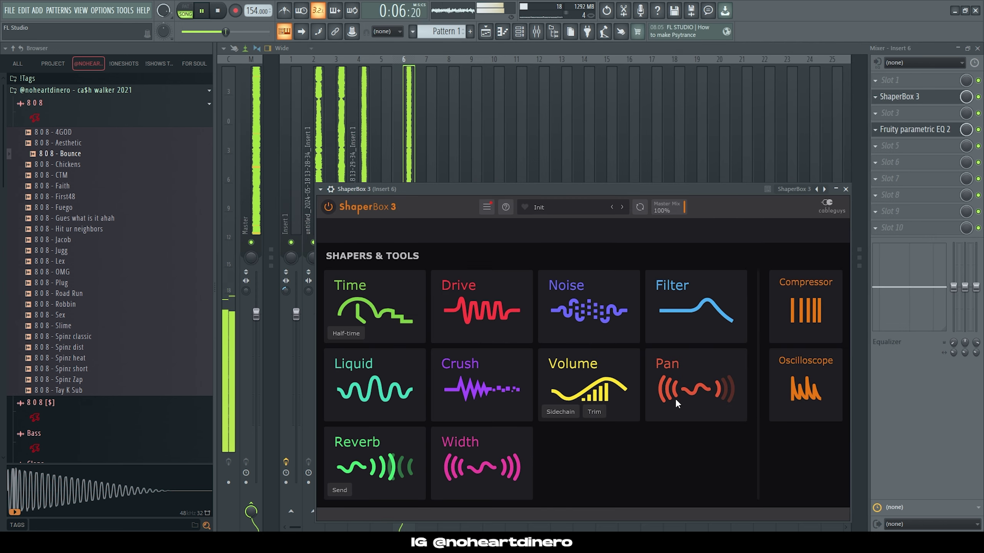
click(676, 403)
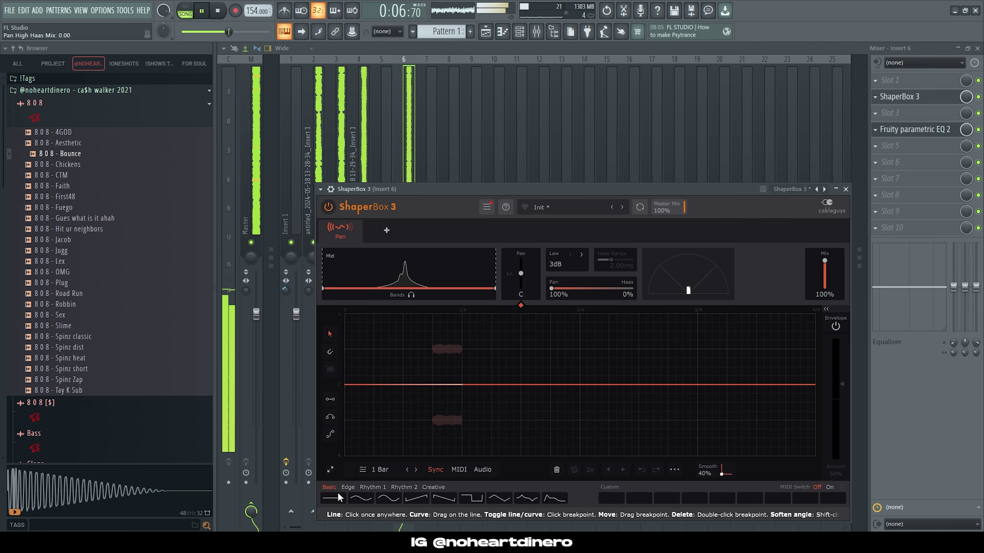
click(580, 385)
mouse_move(811, 385)
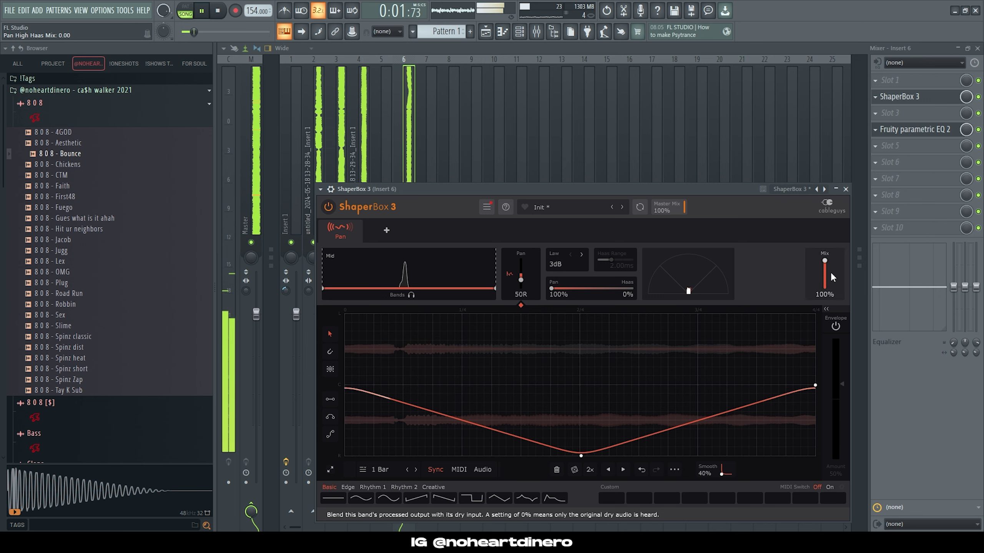
Add ValhallaVintageVerb in slot 3 of Insert 6 with a 19.2 % mix and 0.69 s decay.
click(908, 115)
click(734, 94)
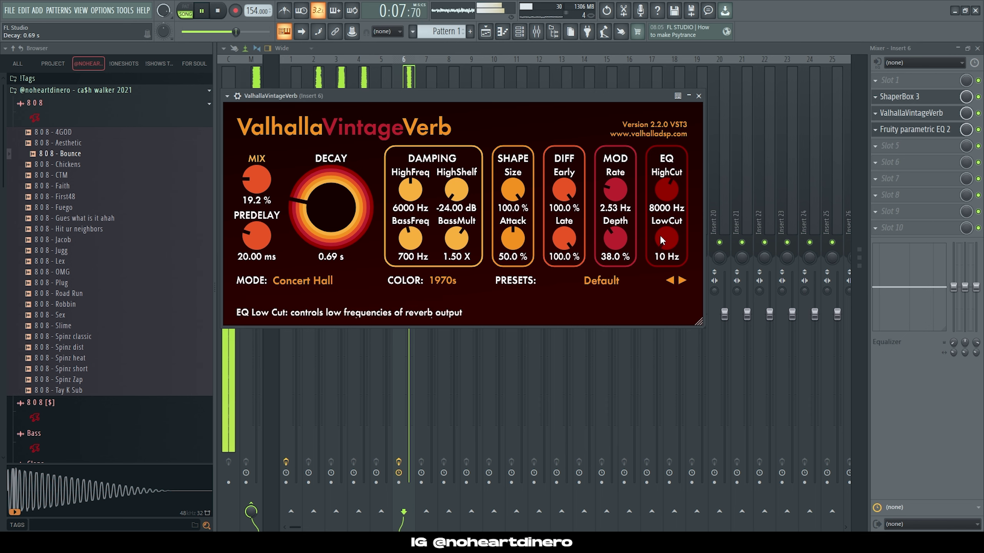
Copy the opening pair of C#4 and C#5 Xpand!2 brass stabs to beat 3 of bar 1.
click(699, 95)
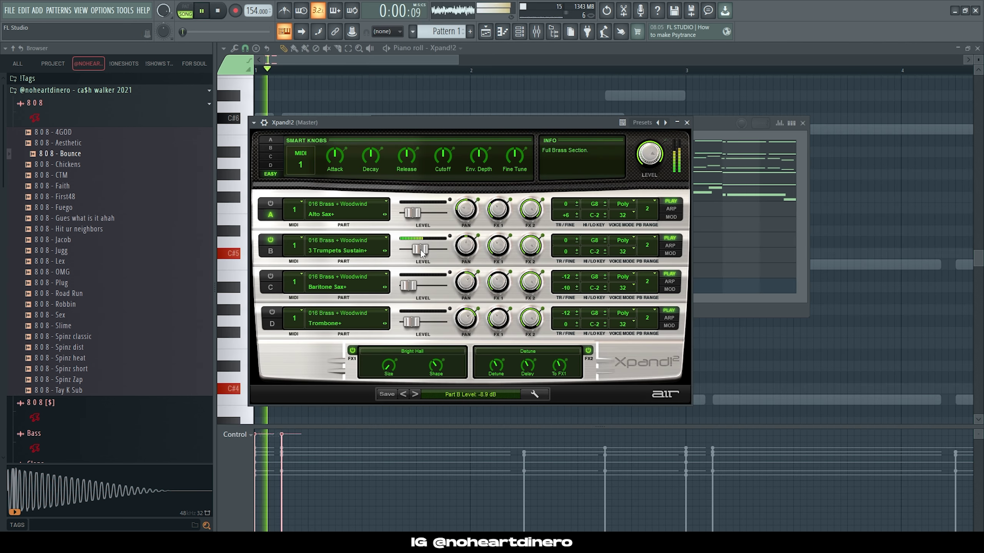
key(space)
key(space)
right_click(890, 236)
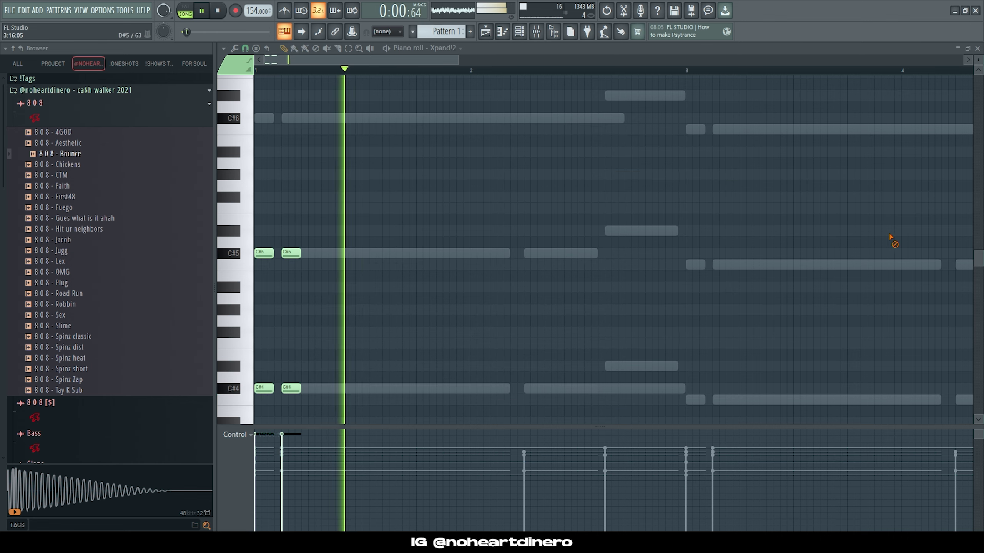
drag(392, 390, 256, 252)
key(space)
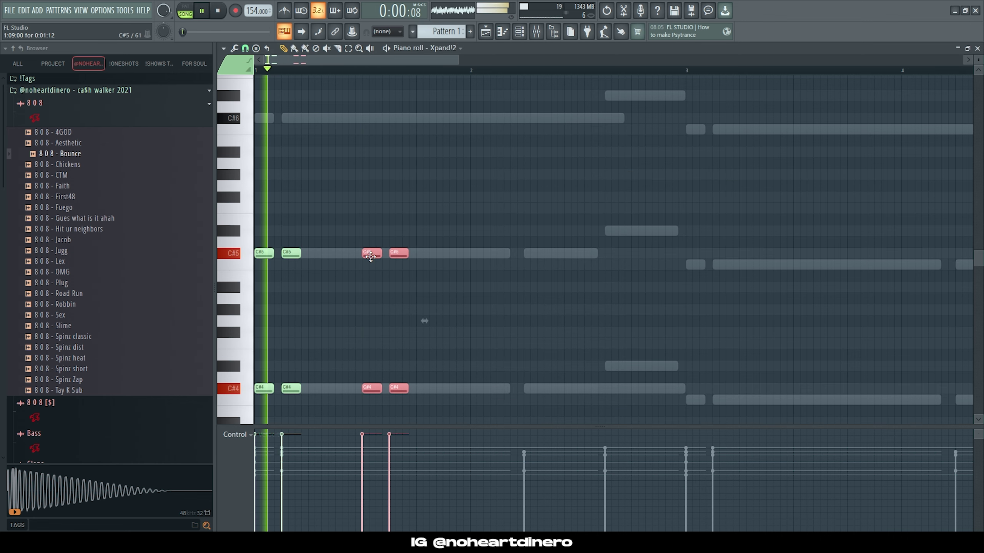
scroll(420, 277, down, 2)
ctrl+scroll(426, 291, down, 1)
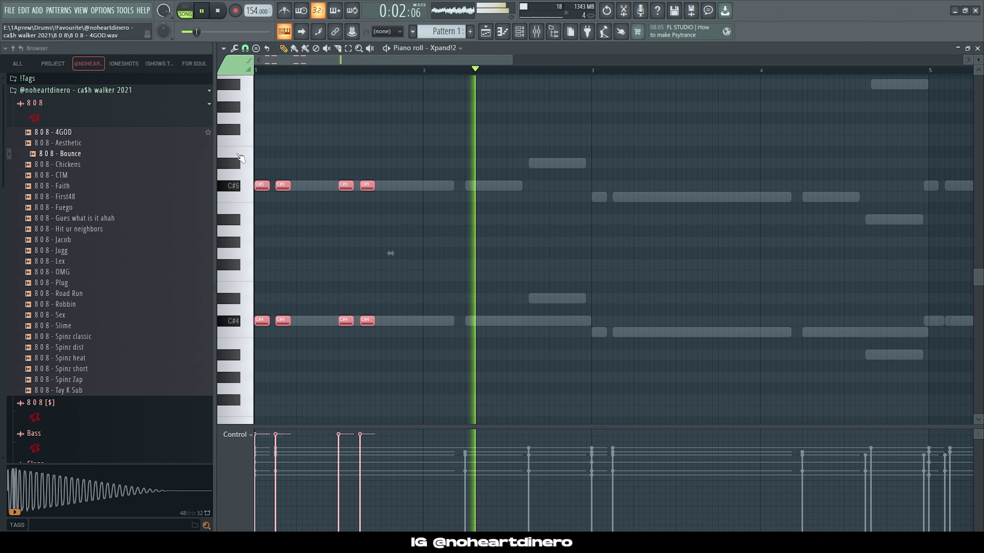
Continue the octave stabs through bar 2 on C# and D#, and copy both bars into bars 3 and 4 one semitone lower.
key(space)
drag(616, 371, 550, 147)
drag(554, 185, 532, 149)
mouse_move(712, 383)
mouse_down()
mouse_move(686, 351)
mouse_move(254, 143)
mouse_up()
key(space)
mouse_move(261, 185)
mouse_down()
mouse_move(561, 217)
mouse_move(599, 189)
mouse_up()
key(space)
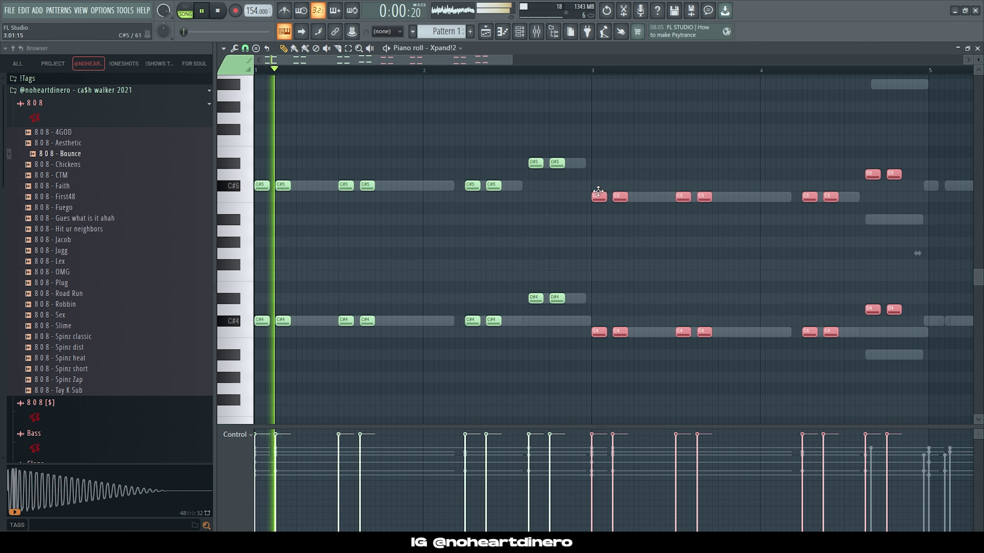
Lower the final stab pairs of bar 4 to A#4 and A#3.
scroll(767, 235, down, 4)
scroll(767, 235, up, 3)
mouse_move(720, 335)
mouse_down()
mouse_move(619, 162)
mouse_move(625, 220)
mouse_up()
scroll(604, 234, down, 2)
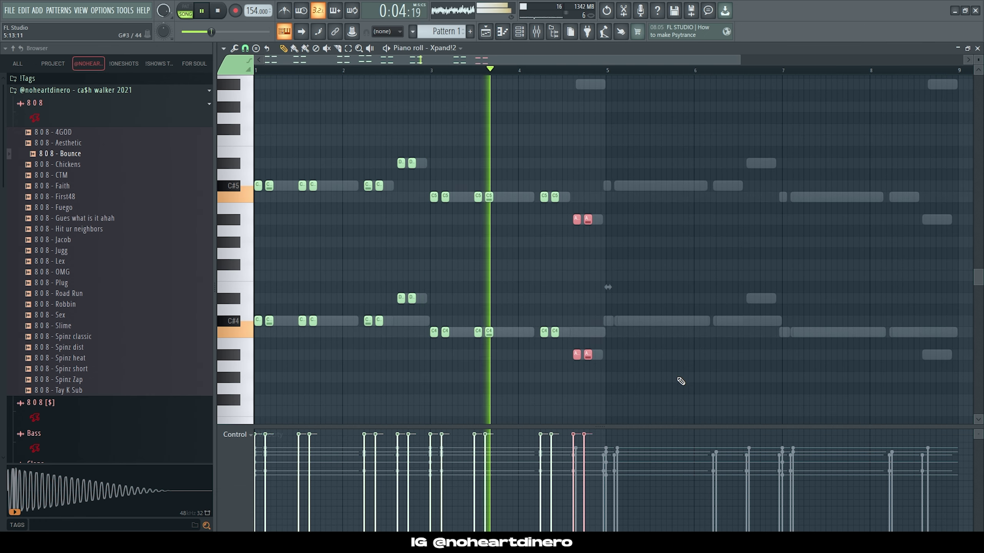
Reduce the velocity of the upper-octave stabs and duplicate the four-bar stab pattern into bars 5 to 8.
drag(683, 382, 256, 153)
drag(701, 247, 255, 149)
scroll(575, 255, down, 3)
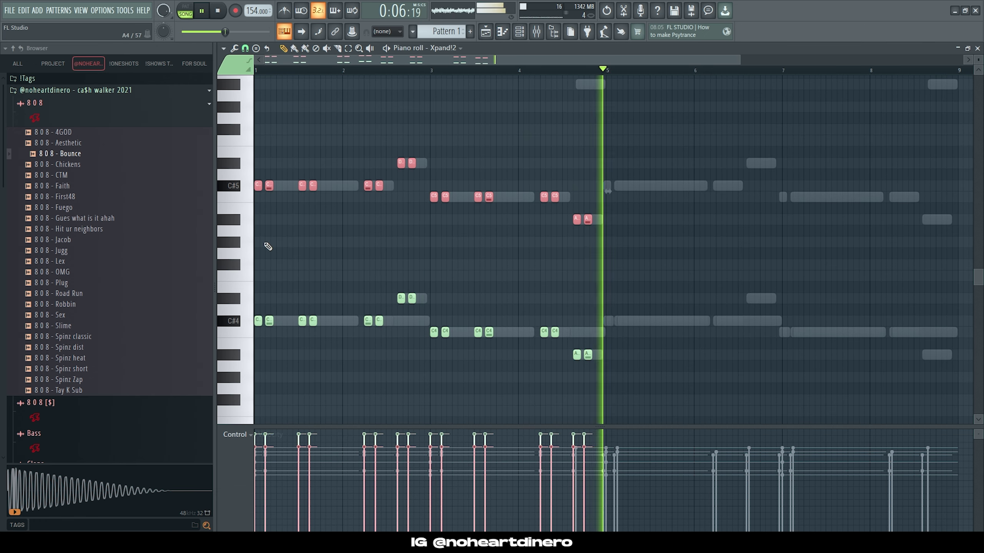
drag(625, 370, 243, 160)
key(ctrl+b)
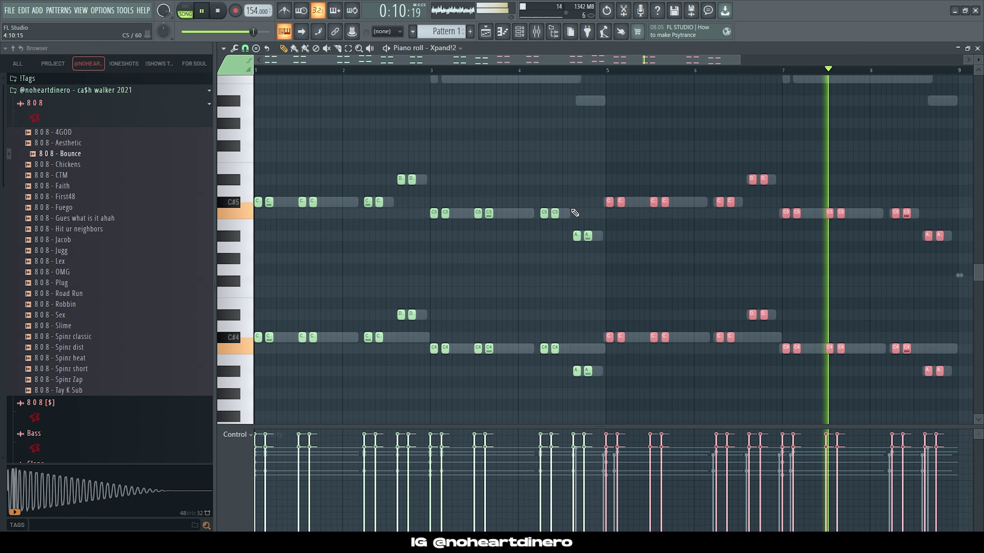
Set Insert 6's EQ high-pass to 167 Hz and add ValhallaVintageVerb in slot 1 with 16 % mix, 2.46 s decay and 280 Hz low cut.
key(F9)
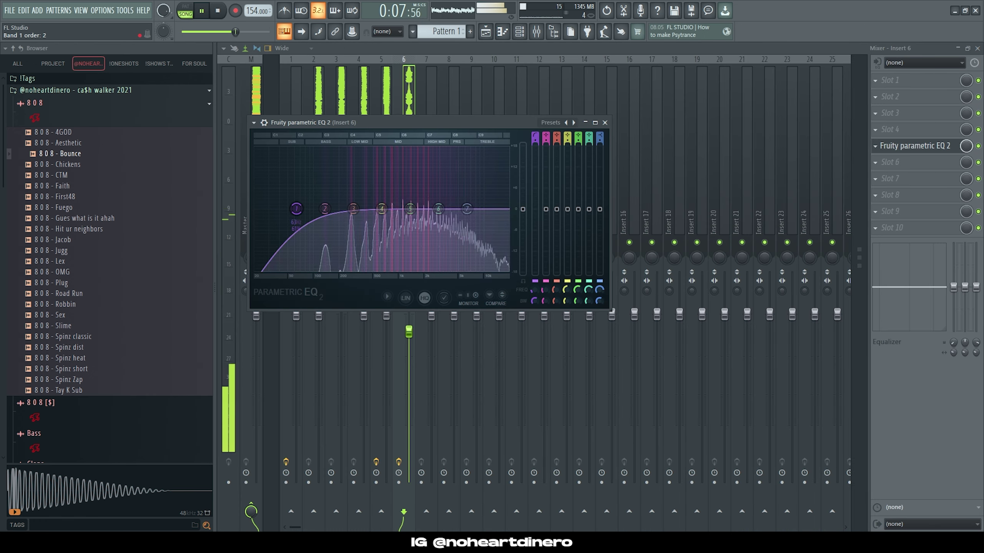
drag(296, 209, 332, 209)
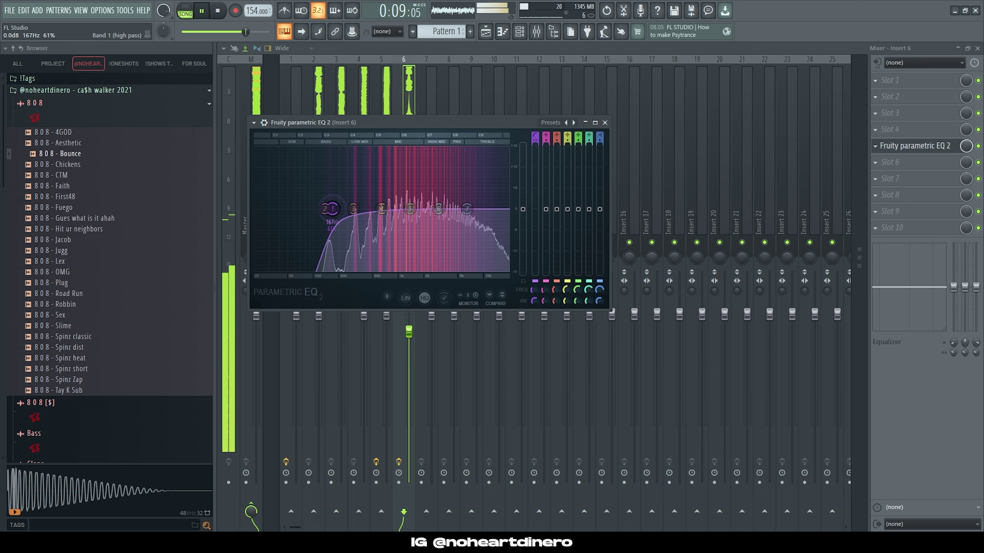
click(924, 80)
click(744, 94)
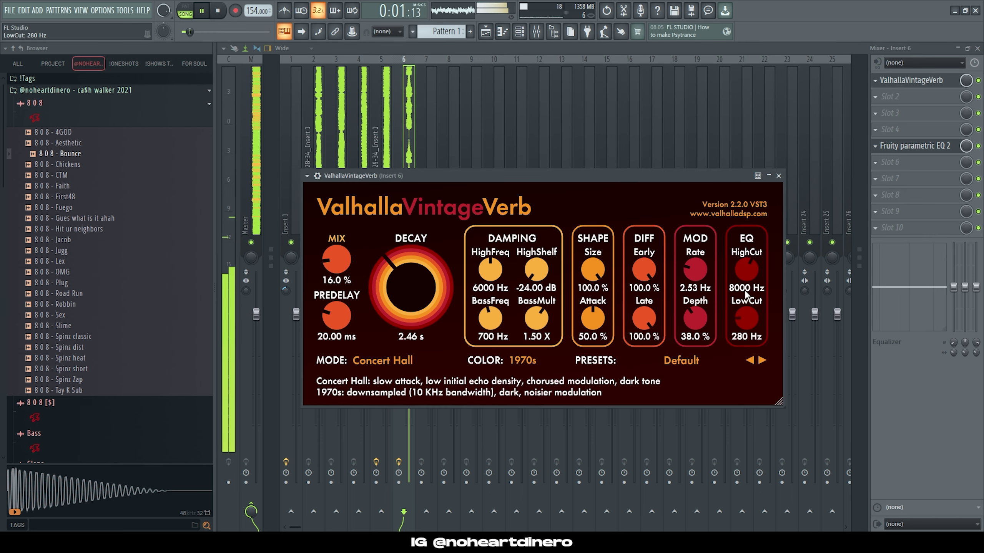
click(779, 176)
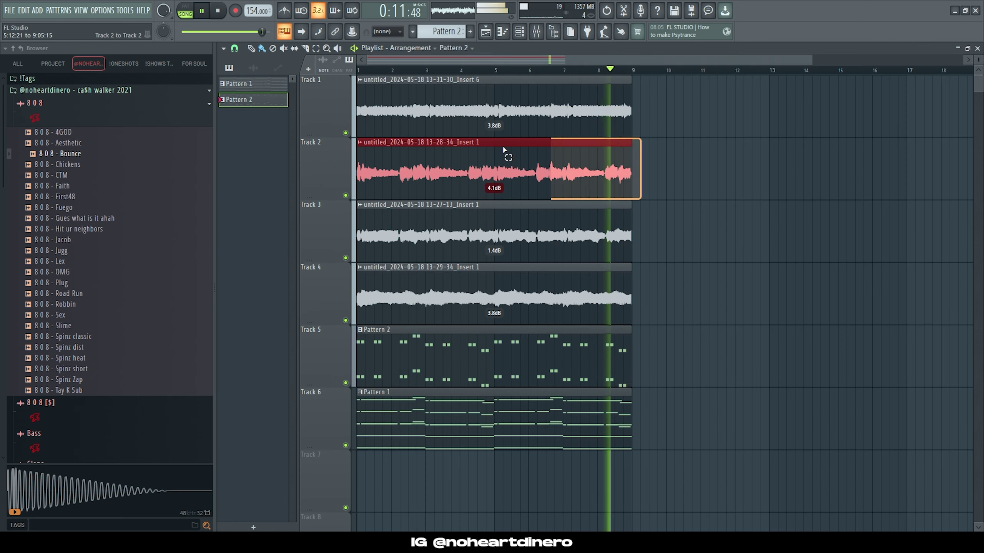
Duplicate the eight-bar audio clips on tracks 1 to 3 into bars 9 to 16.
key(ctrl+b)
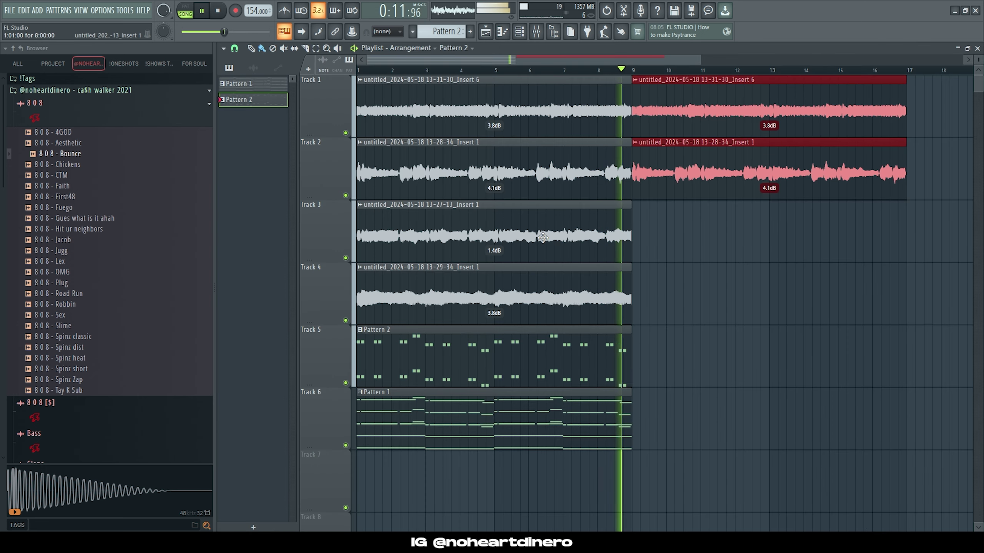
key(ctrl+b)
scroll(639, 341, down, 3)
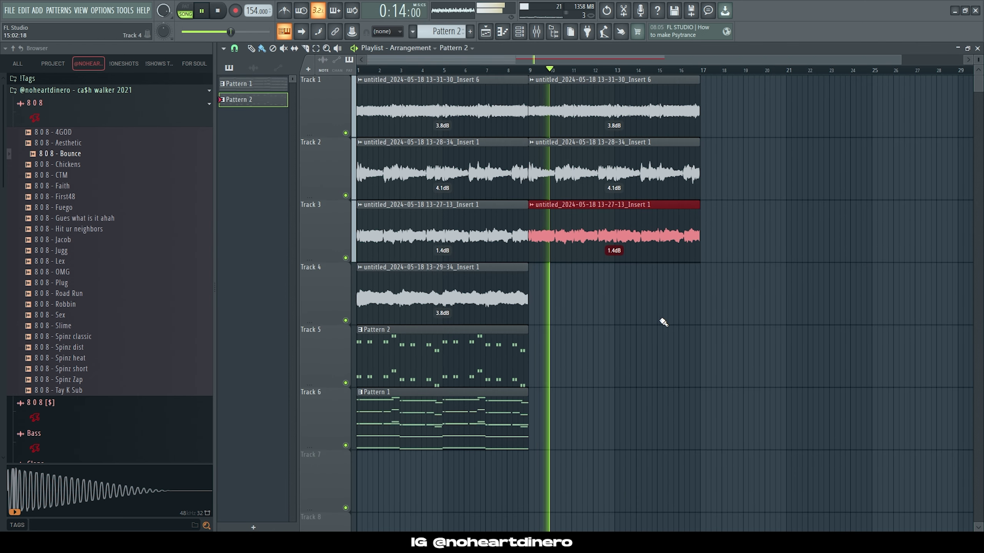
drag(763, 163, 515, 82)
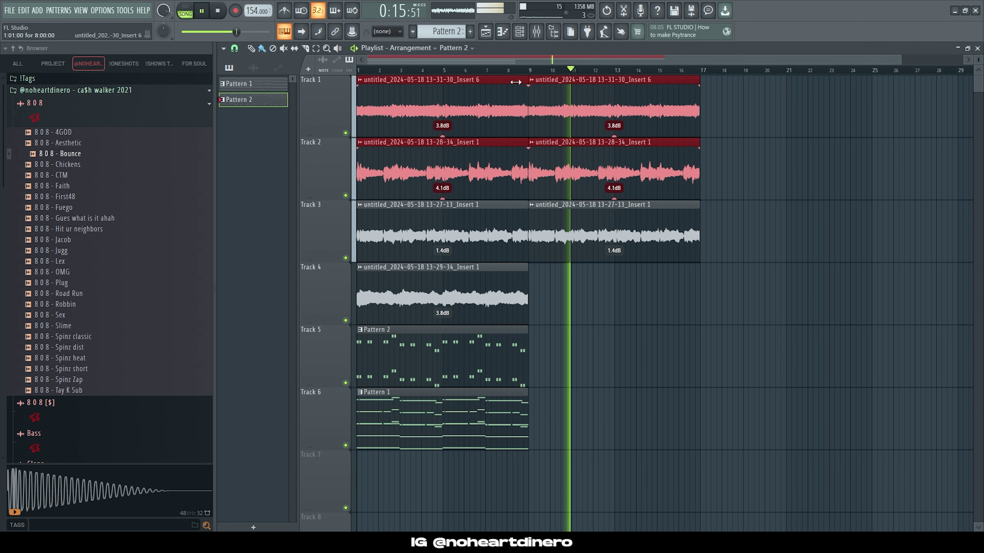
click(566, 108)
click(844, 164)
Add Fruity parametric EQ 2 in slot 7 of Insert 3 and change the filter type of band 1.
click(542, 34)
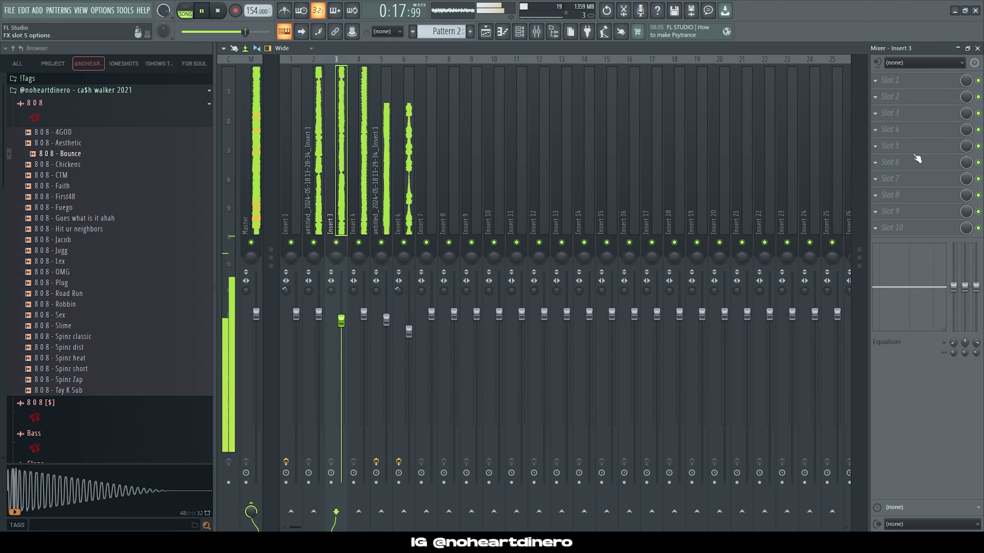
click(918, 179)
click(662, 465)
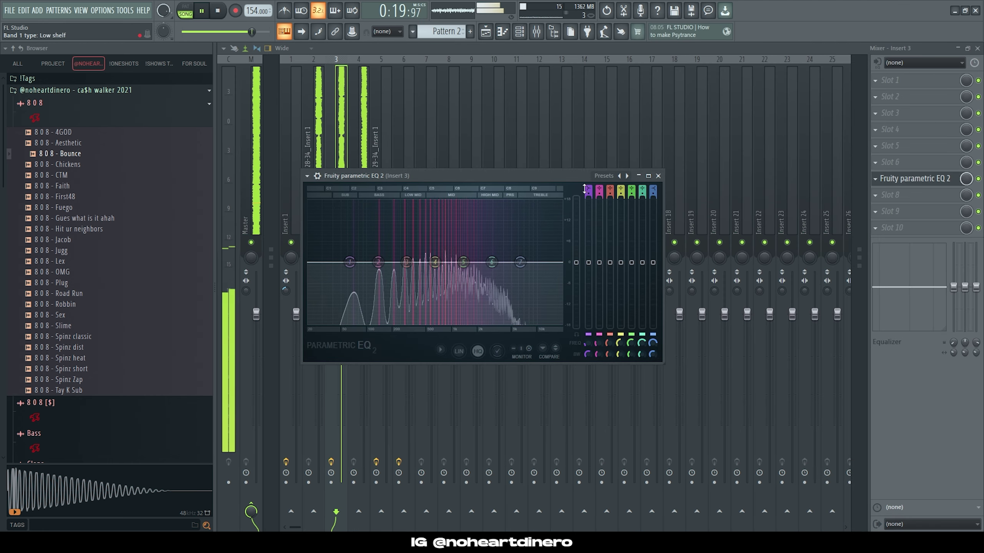
drag(585, 189, 585, 200)
Add Fruity parametric EQ 2 in slot 4 of mixer track 2 and adjust the filter type of its first band.
click(299, 68)
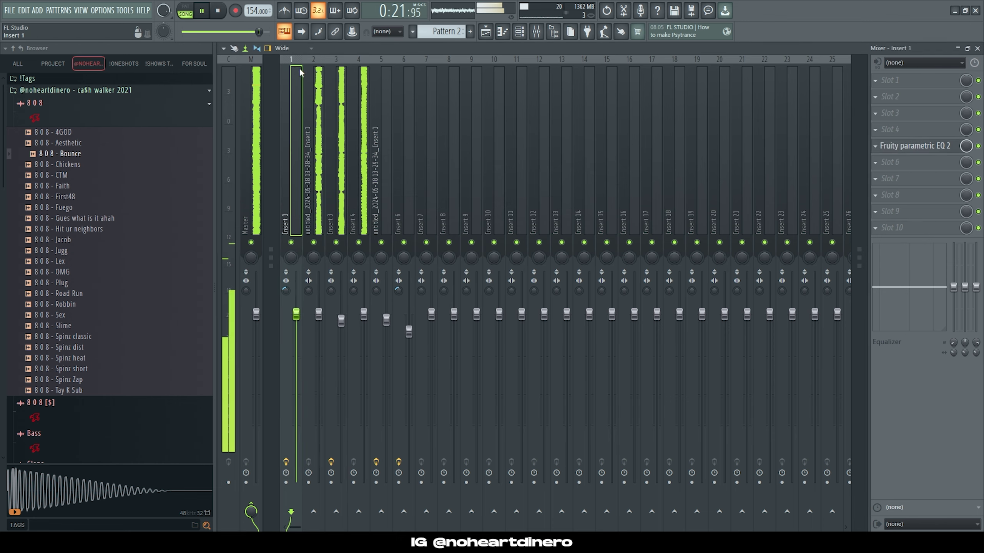
click(880, 136)
click(675, 467)
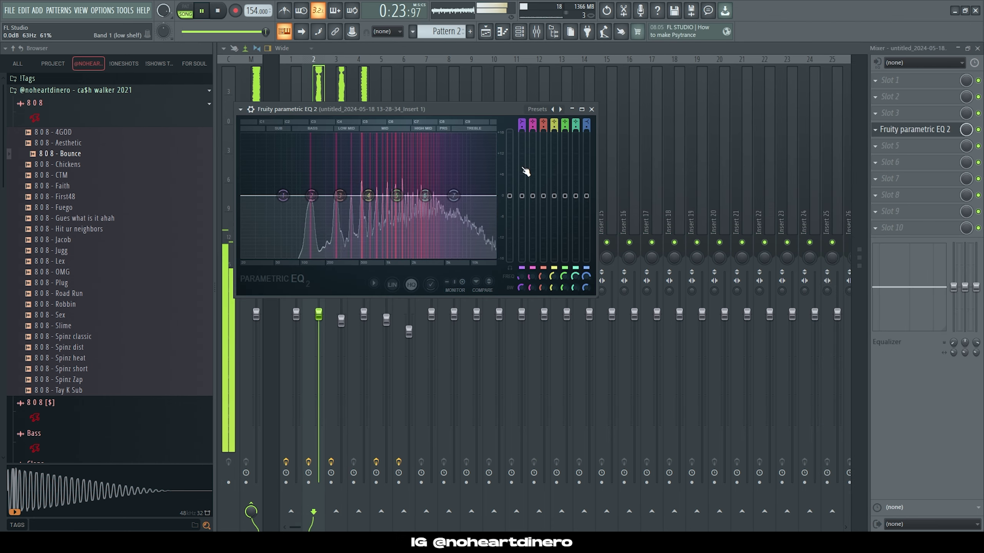
drag(522, 122, 522, 132)
drag(283, 196, 284, 196)
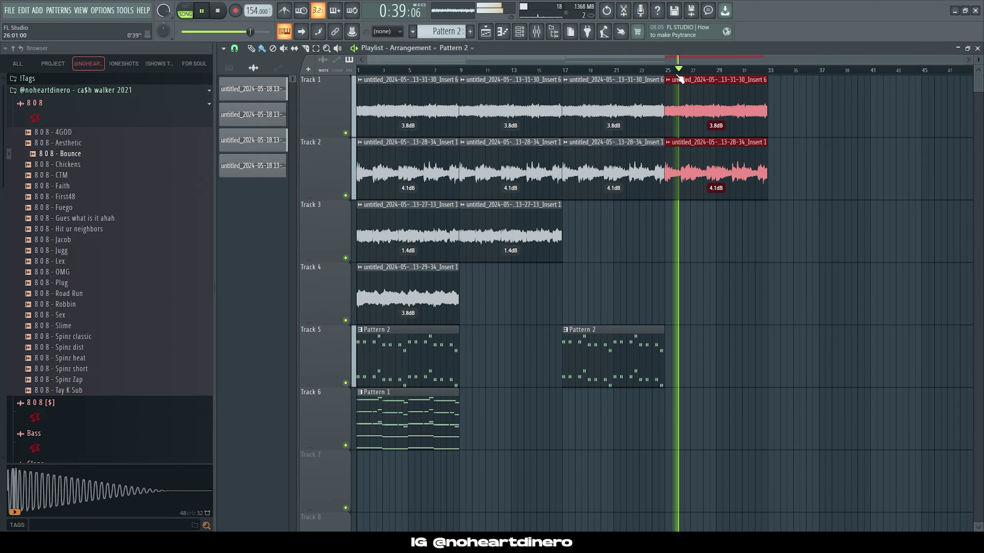
Extend the track 3 audio clips through bar 32 and clear the track 1 clip from bars 17 to 24.
scroll(753, 227, up, 3)
scroll(753, 226, down, 2)
ctrl+click(542, 225)
key(ctrl+b)
key(ctrl+b)
scroll(728, 217, down, 1)
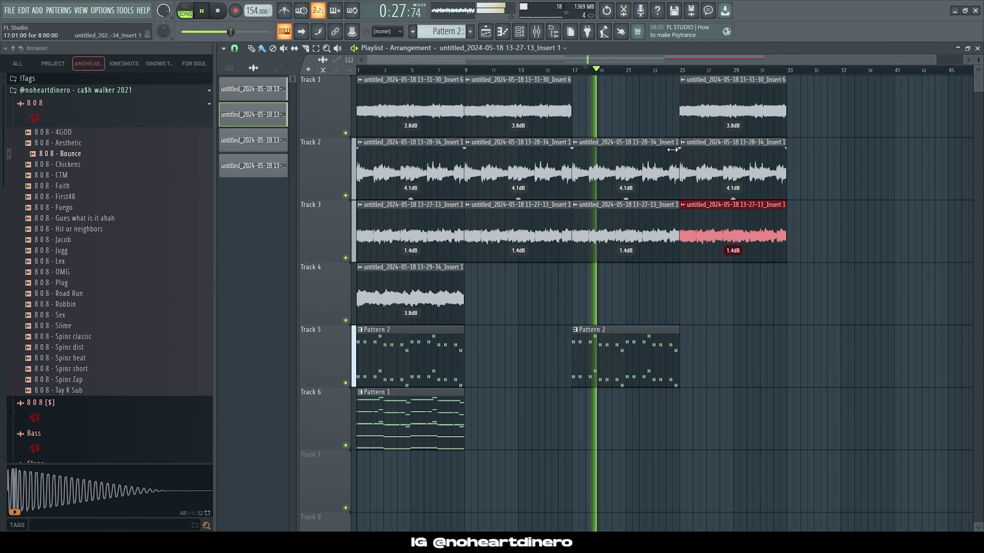
Place Pattern 2 on track 5 across bars 9 to 16.
click(504, 357)
click(771, 295)
right_click(771, 294)
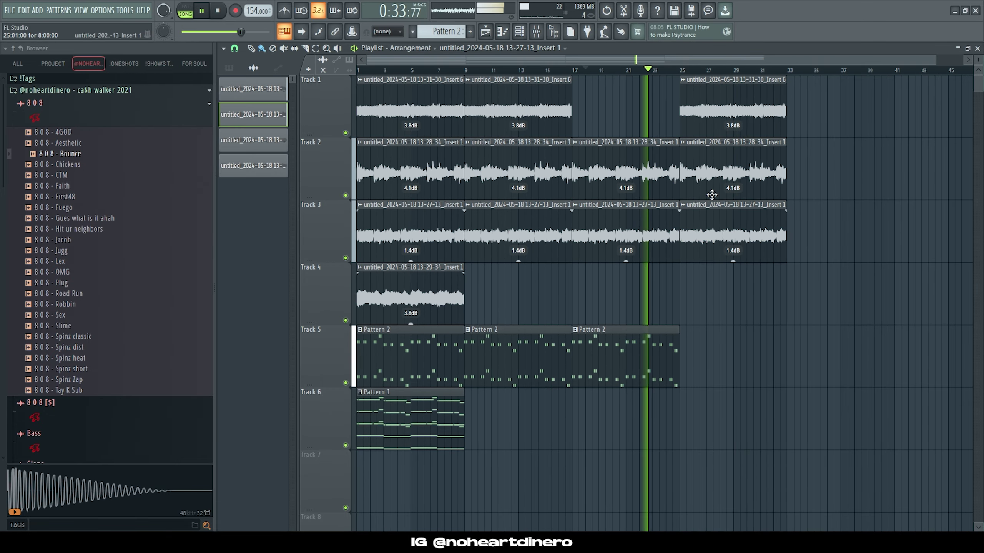
Extend the 13-28-34 and 13-27-13 audio clips into bars 33 to 40 and move the 13-31-30 track below them.
ctrl+click(732, 112)
key(ctrl+b)
drag(711, 174, 729, 233)
key(ctrl+b)
right_click(828, 110)
scroll(324, 110, down, 2)
scroll(568, 320, down, 1)
click(704, 71)
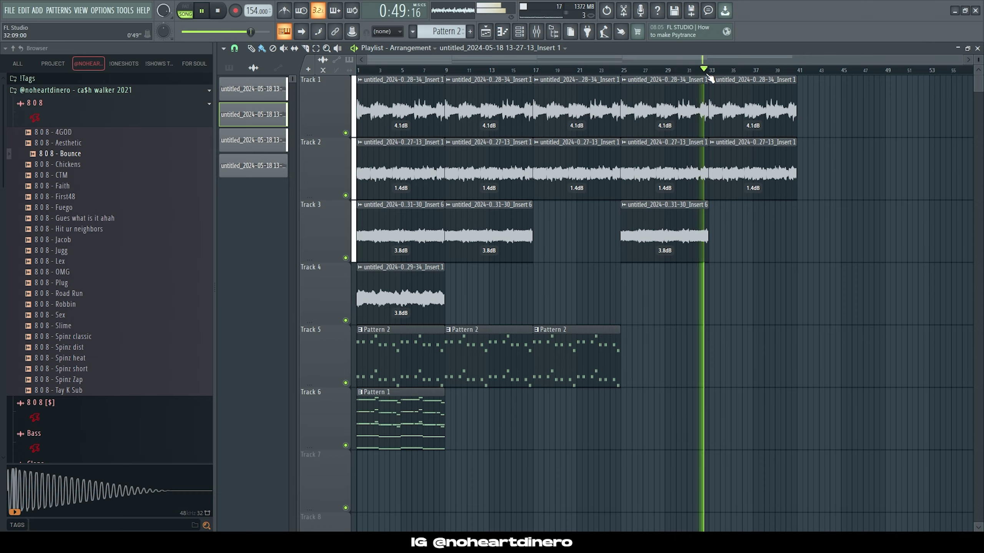
Remove the Pattern 1 clip from track 6 and continue arranging the audio clips on the upper tracks.
right_click(403, 422)
scroll(580, 428, up, 1)
scroll(580, 387, down, 1)
scroll(326, 112, down, 2)
click(850, 107)
scroll(848, 117, down, 1)
drag(636, 126, 820, 126)
drag(578, 162, 737, 162)
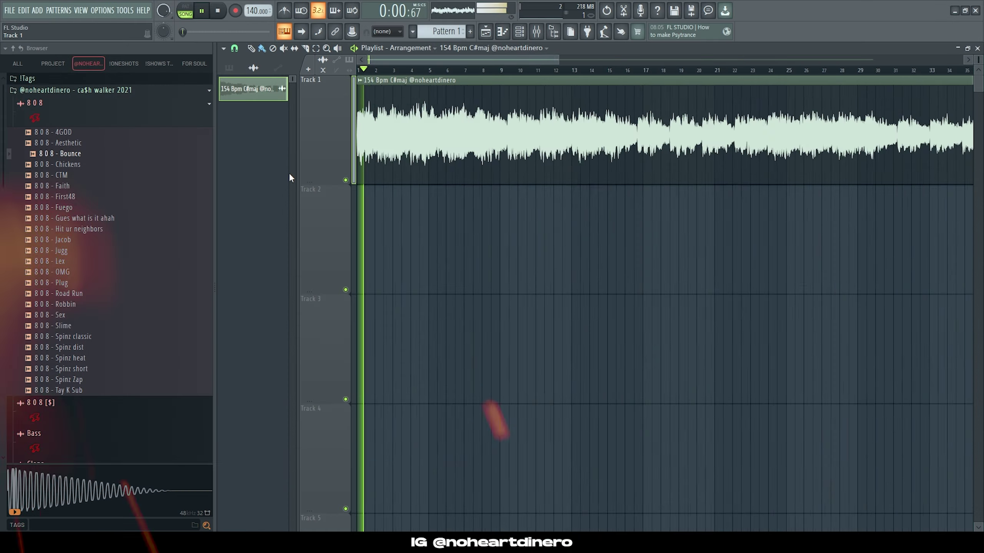
Set the project tempo to 154 BPM and the imported melody clip's time-stretching mode to Stretch.
scroll(289, 175, up, 6)
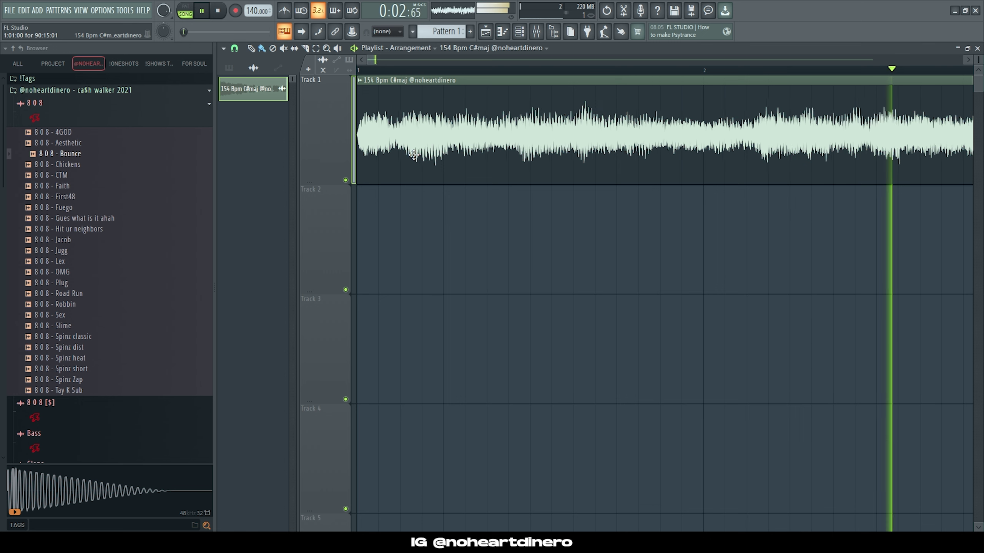
mouse_move(248, 12)
mouse_down()
mouse_move(249, 1)
mouse_move(252, 14)
mouse_up()
double_click(506, 150)
click(544, 214)
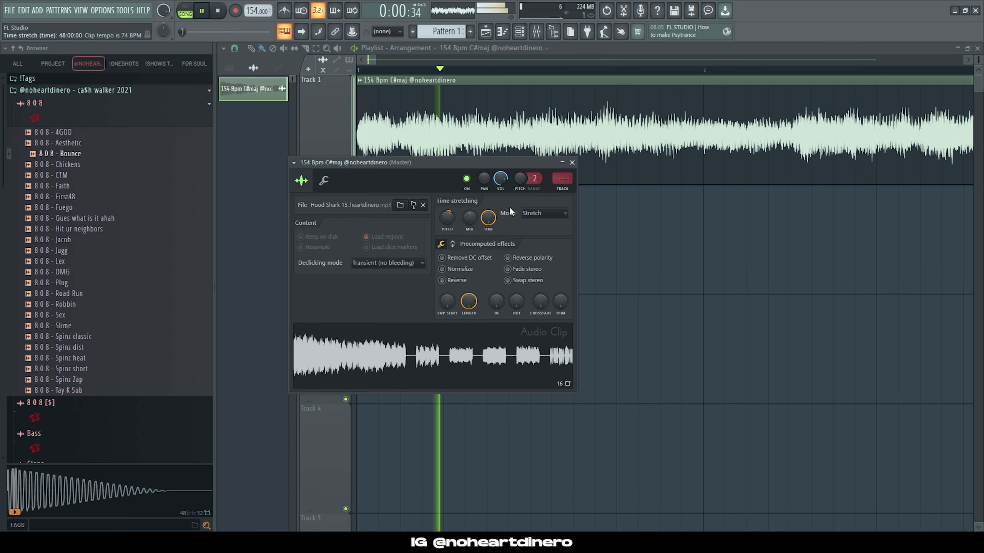
Route the melody clip to mixer track 2 and add Fruity parametric EQ 2 in slots 6 and 7, rolling off the lows in the first.
click(561, 189)
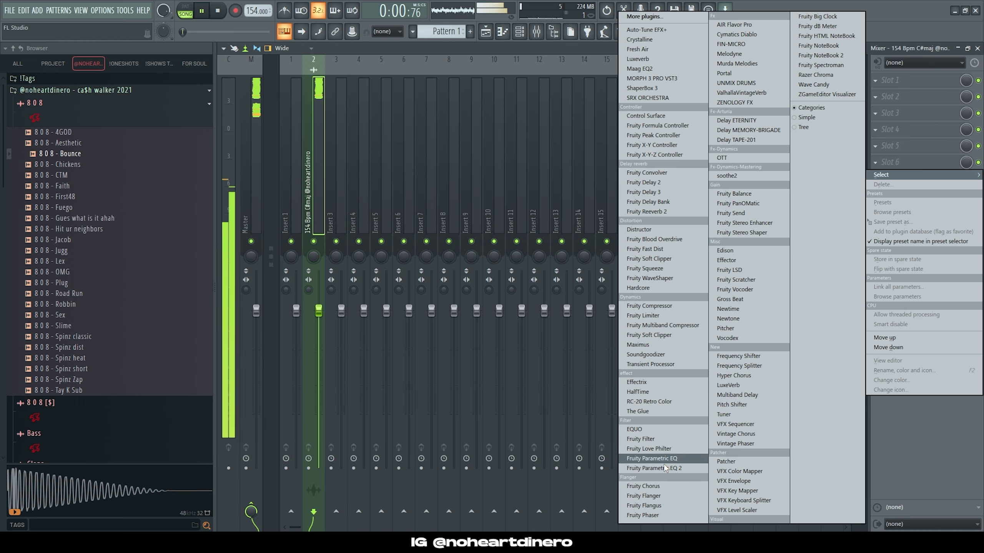
click(665, 468)
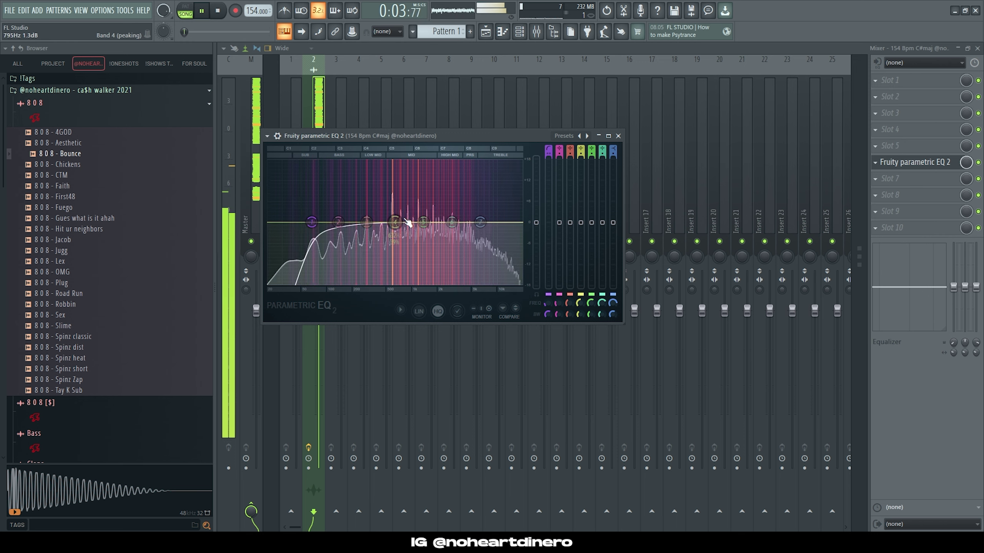
click(931, 179)
mouse_move(933, 187)
click(678, 469)
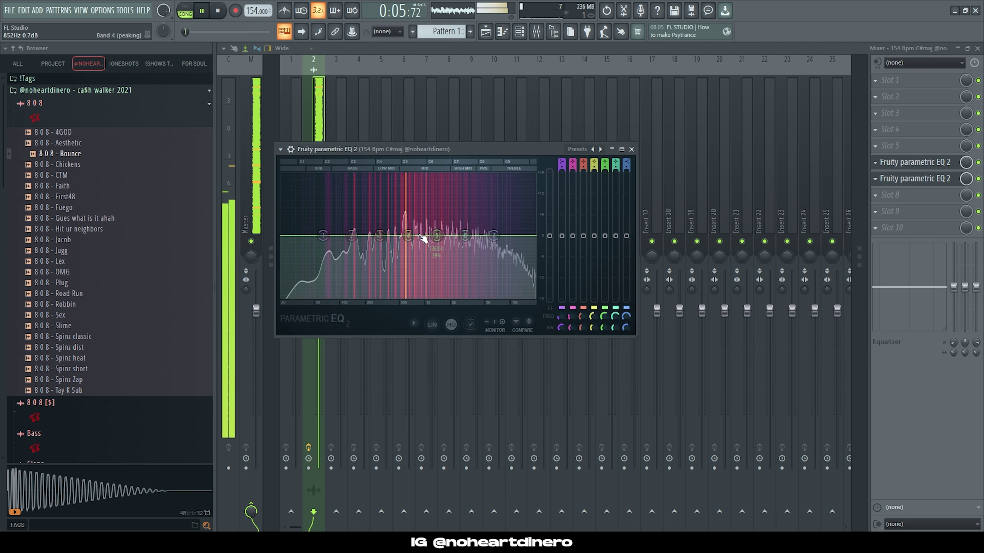
drag(466, 238, 503, 242)
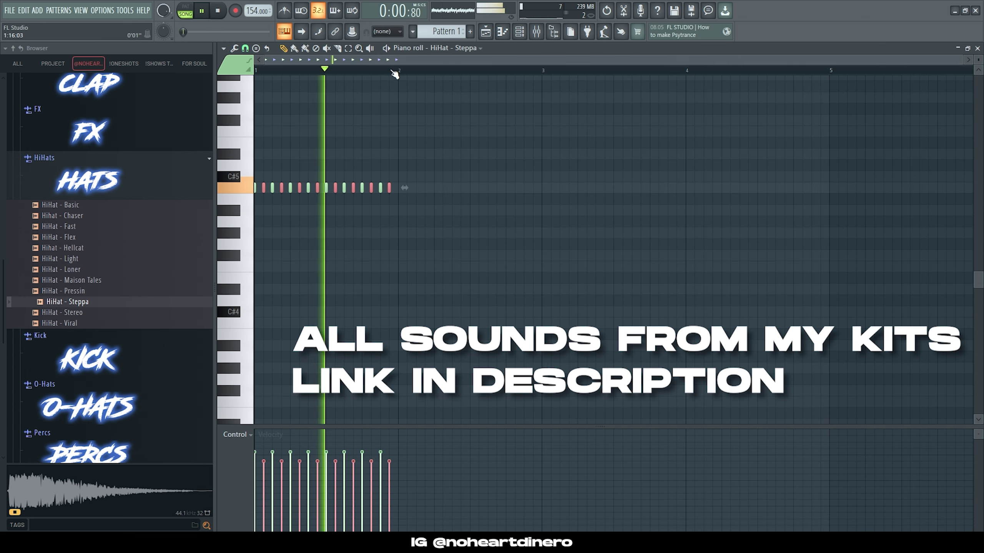
Duplicate the one-bar HiHat - Steppa pattern until it fills eight bars, and resume playback.
key(ctrl+b)
key(ctrl+a)
key(ctrl+b)
key(ctrl+a)
key(ctrl+b)
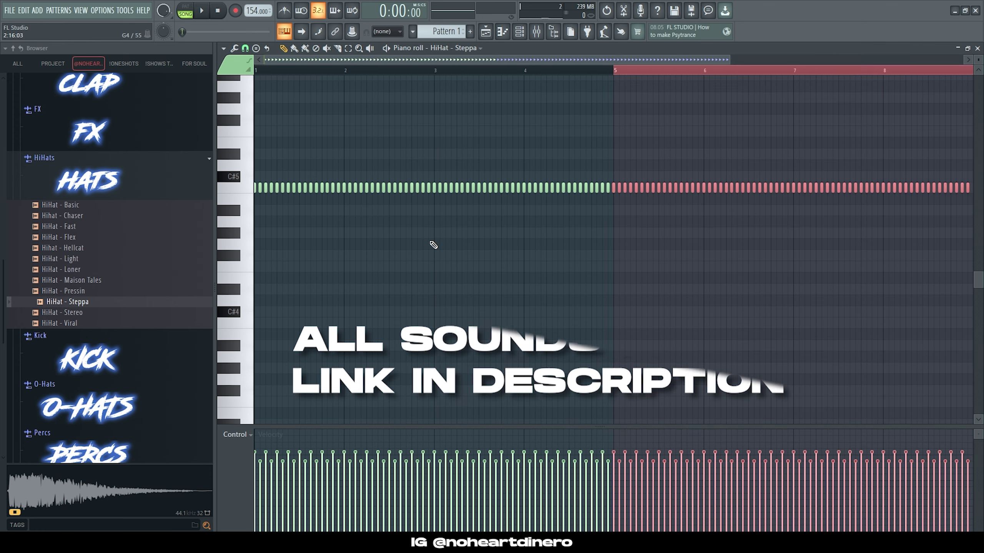
key(space)
Place Snare - Dolla hits on beat 3 of each bar from bar 2 to bar 8.
click(491, 34)
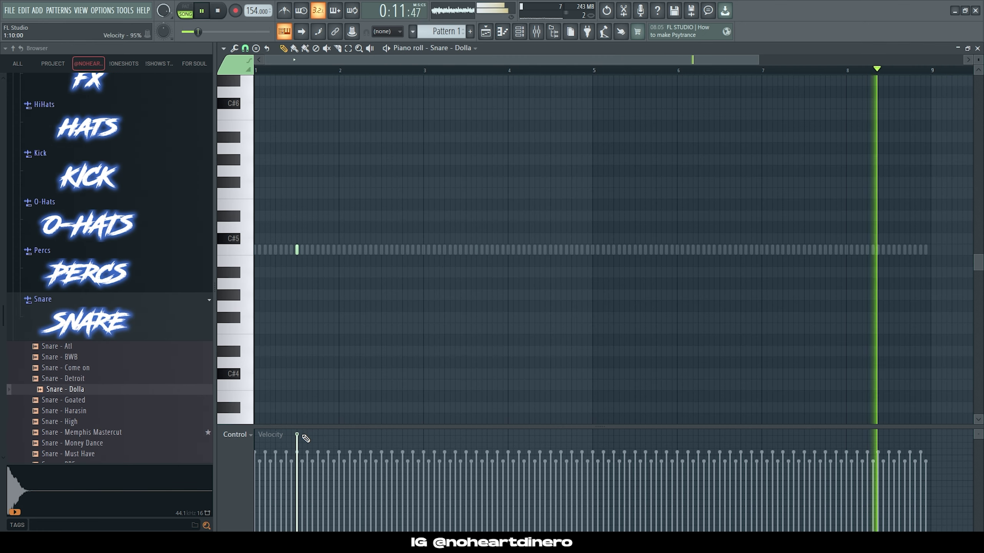
click(383, 250)
click(466, 250)
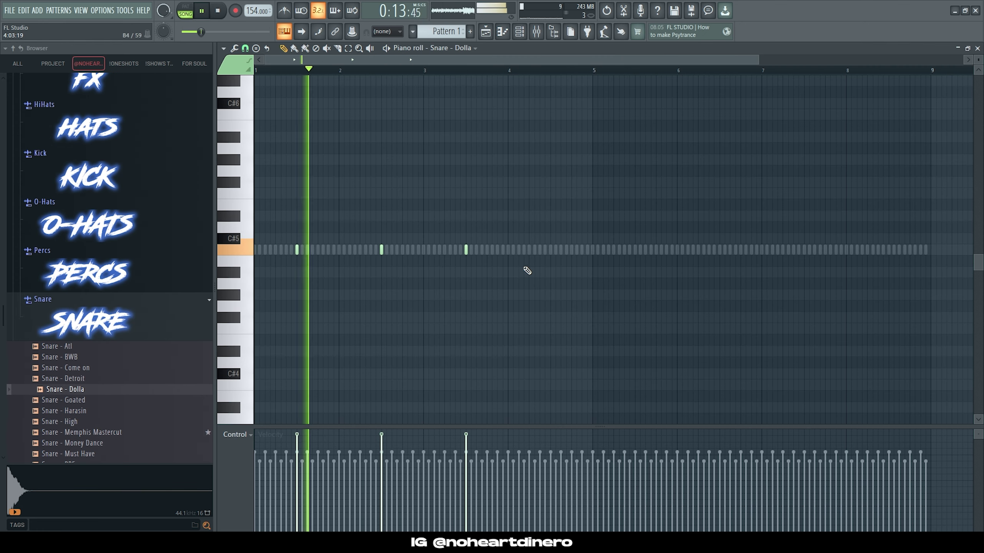
click(550, 250)
click(634, 250)
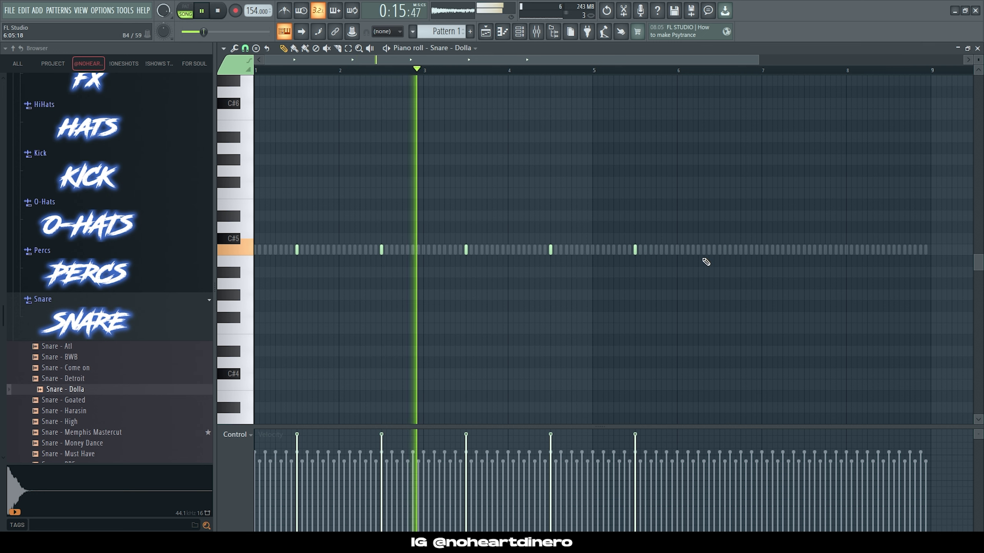
click(720, 250)
click(804, 250)
click(889, 250)
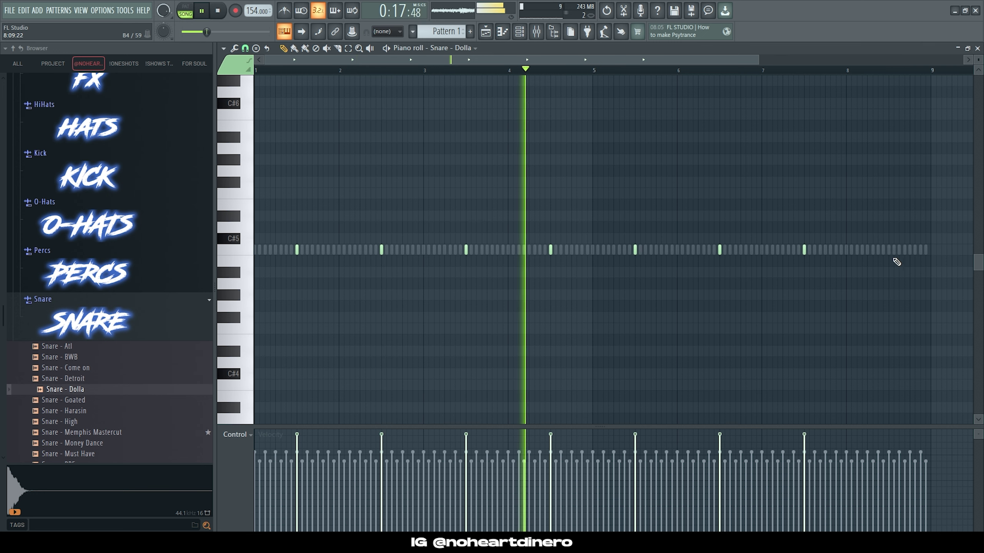
Add Snare - Atl as a new channel and place paired hits on steps 15-16 of bar 1 and 3-4 of bar 2.
scroll(110, 314, down, 4)
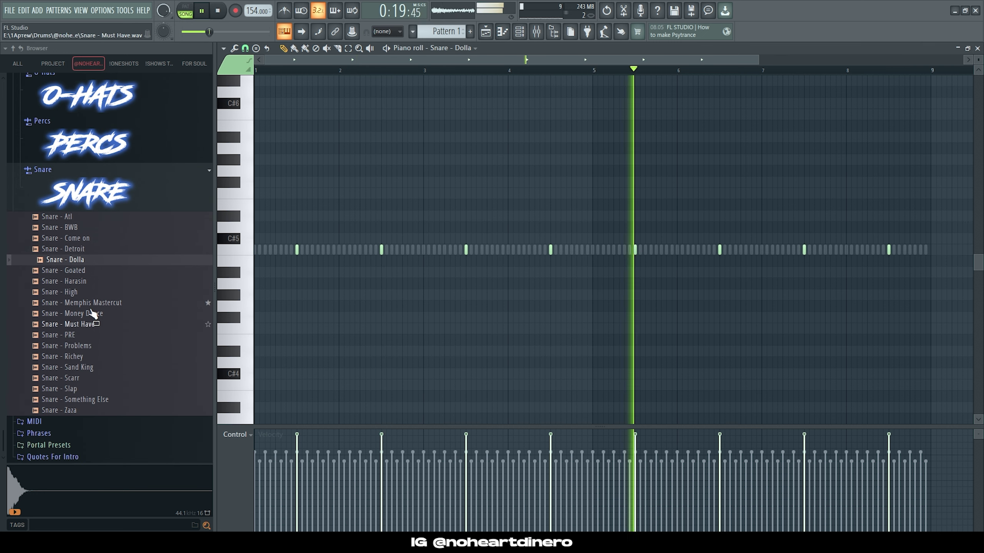
drag(69, 216, 457, 205)
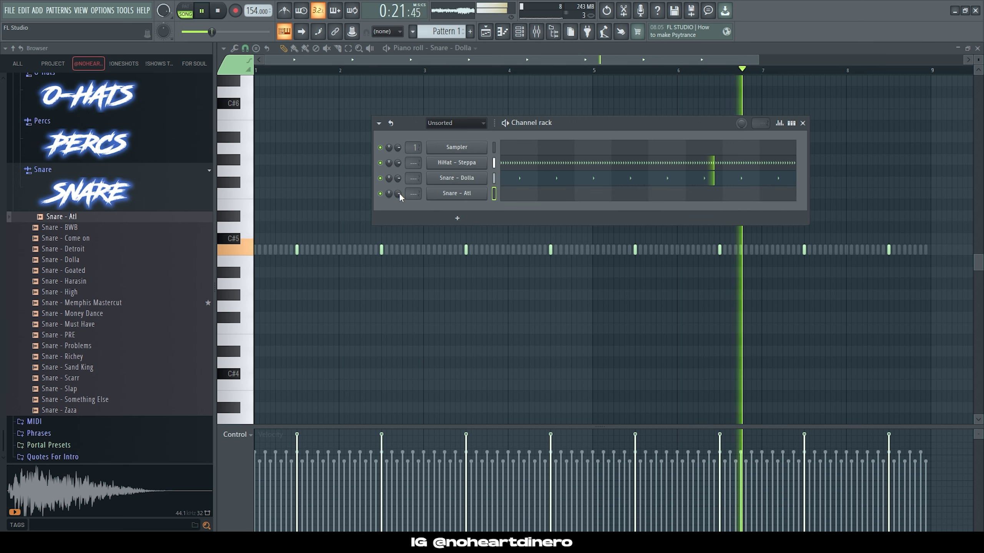
key(F7)
scroll(288, 244, up, 3)
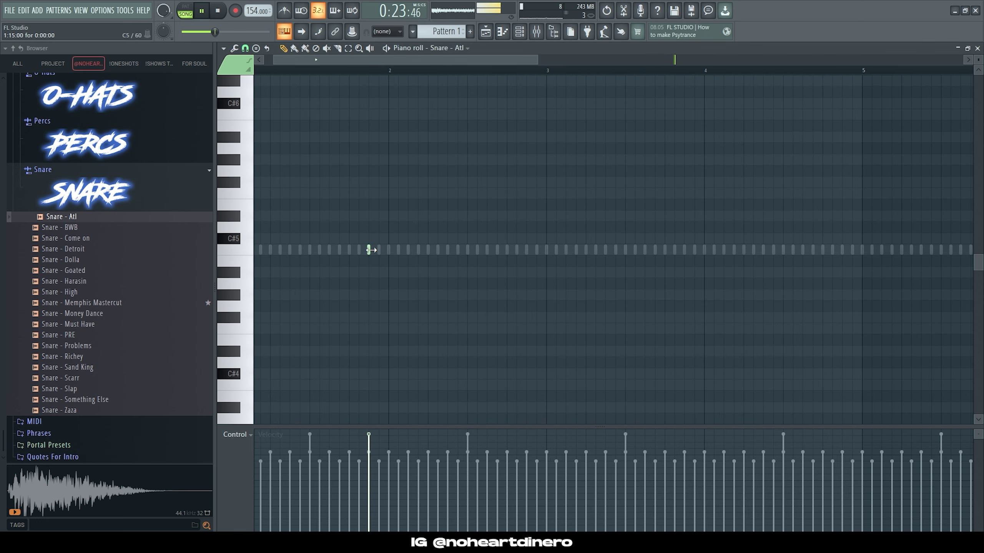
click(407, 250)
click(418, 250)
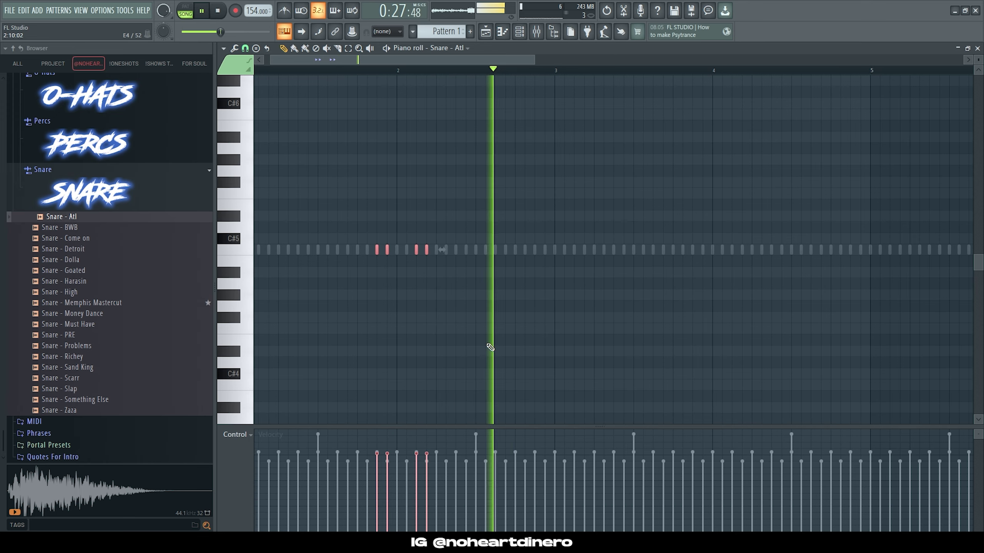
Place a denser Snare - Atl fill around the start of bar 4: two hits before the barline and five after, including a double-speed hit.
scroll(404, 294, down, 2)
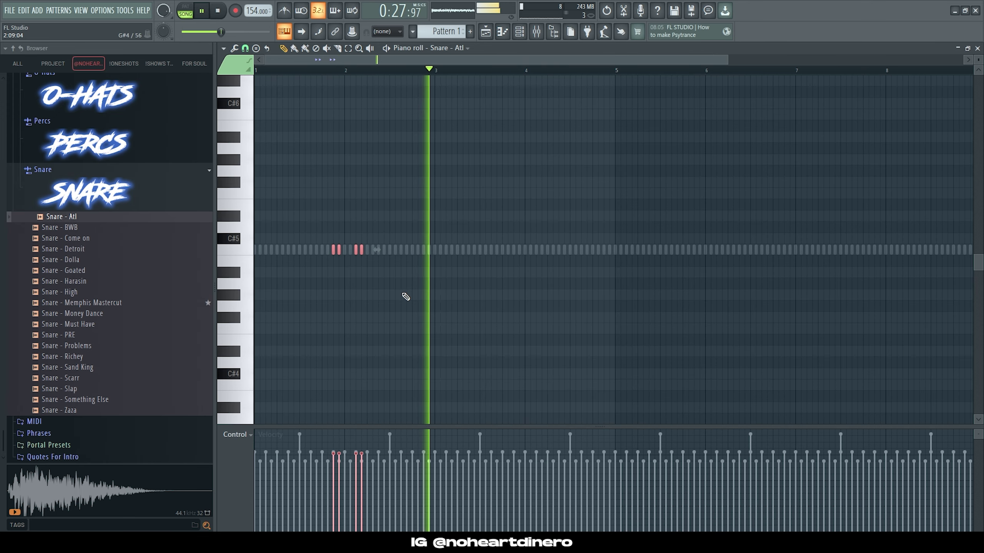
click(514, 250)
click(519, 250)
click(536, 250)
click(545, 250)
click(548, 250)
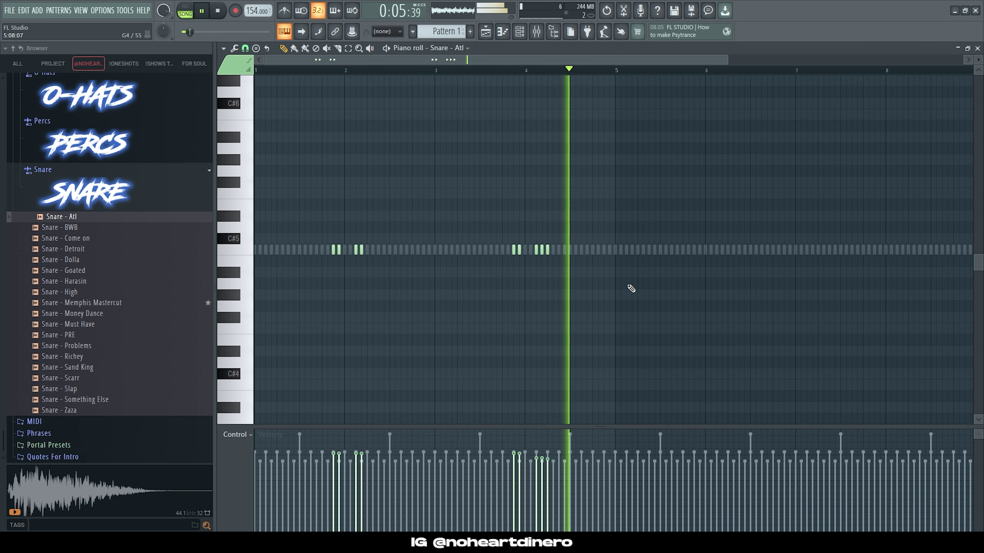
scroll(544, 252, up, 3)
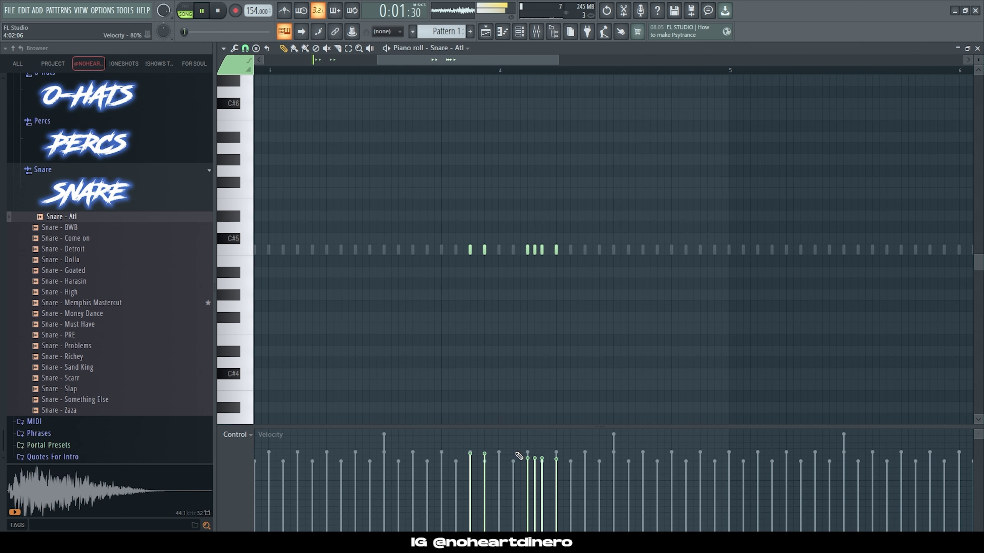
scroll(571, 295, down, 1)
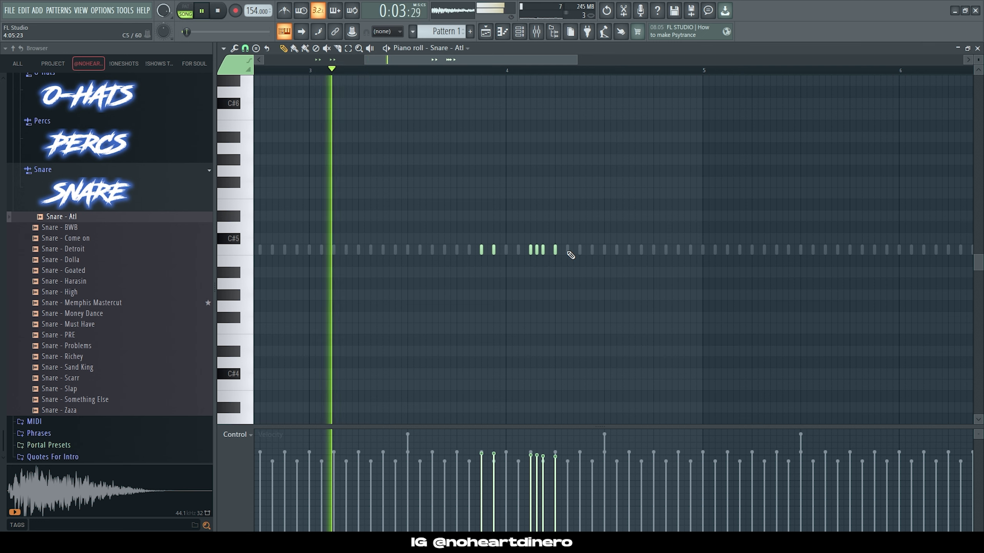
click(568, 251)
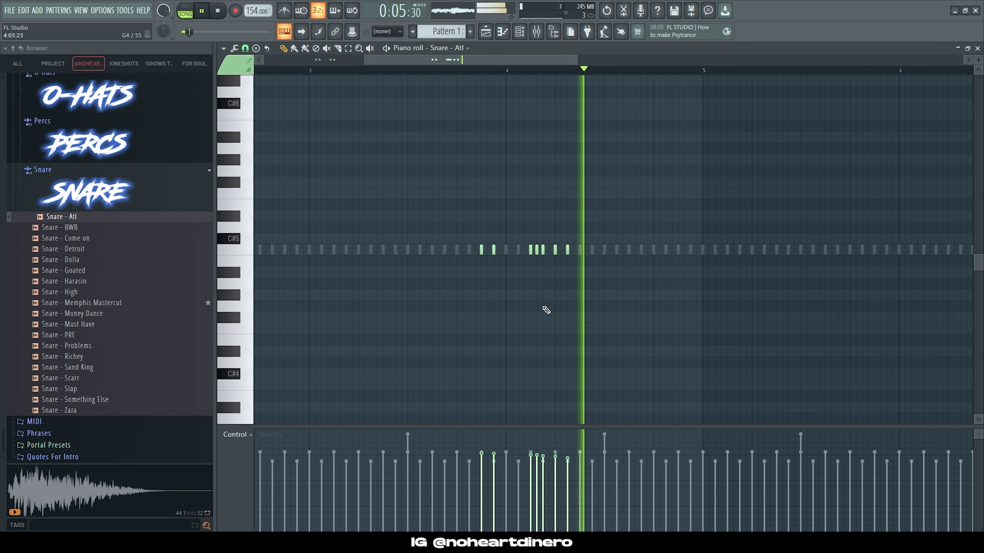
Copy all Snare - Atl hits four bars ahead so the fills repeat in bars 5 to 8.
scroll(620, 303, down, 3)
key(ctrl+a)
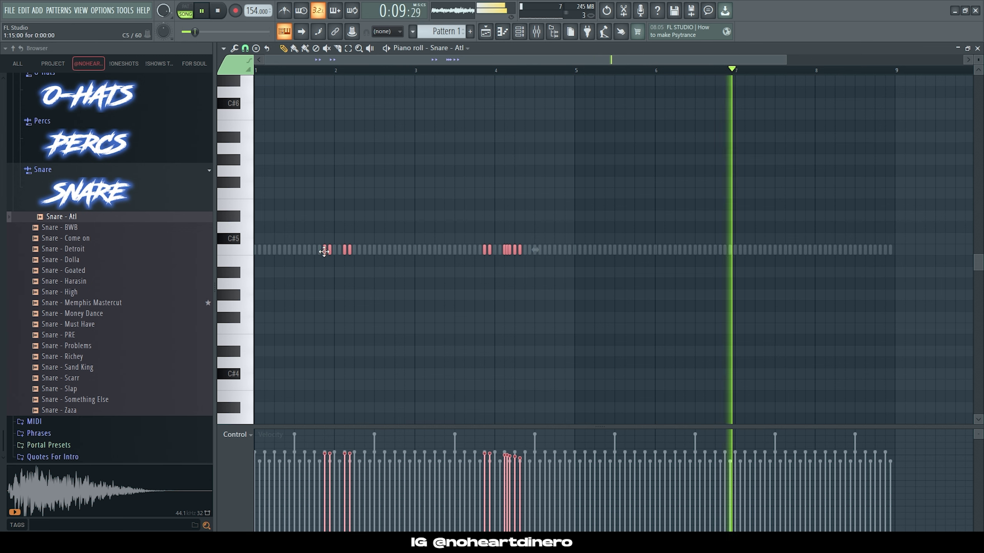
drag(325, 252, 645, 261)
scroll(604, 257, down, 1)
Rework the Snare - Atl fill in bars 7-8 into a roll descending through F#5, F5, D#5 and D5, and redraw its velocities.
scroll(721, 294, up, 4)
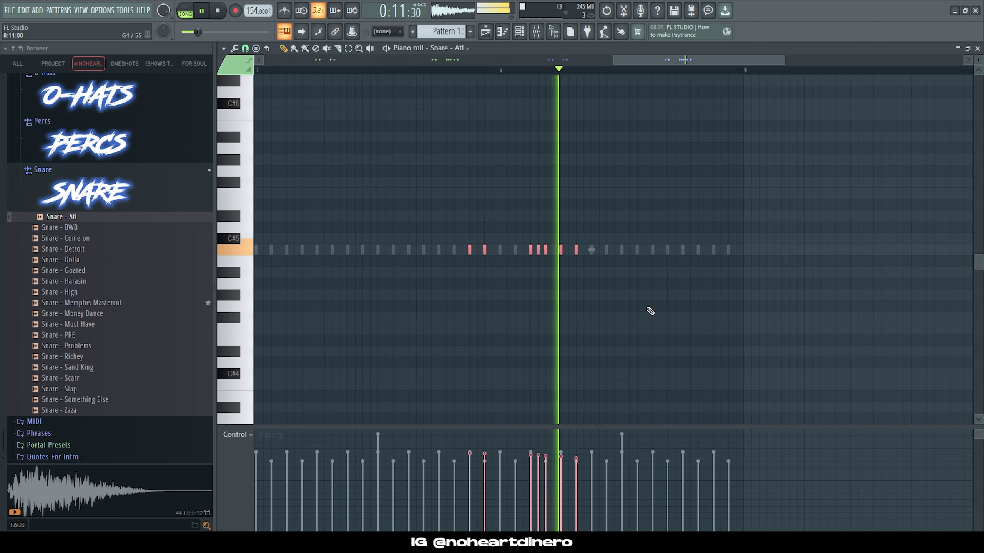
key(ctrl+d)
key(space)
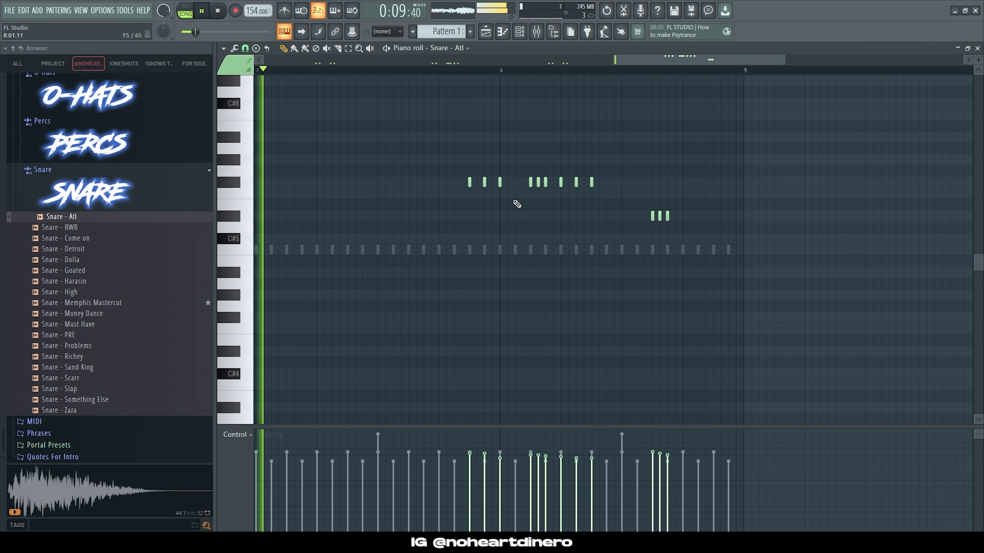
drag(596, 177, 556, 190)
drag(560, 184, 560, 196)
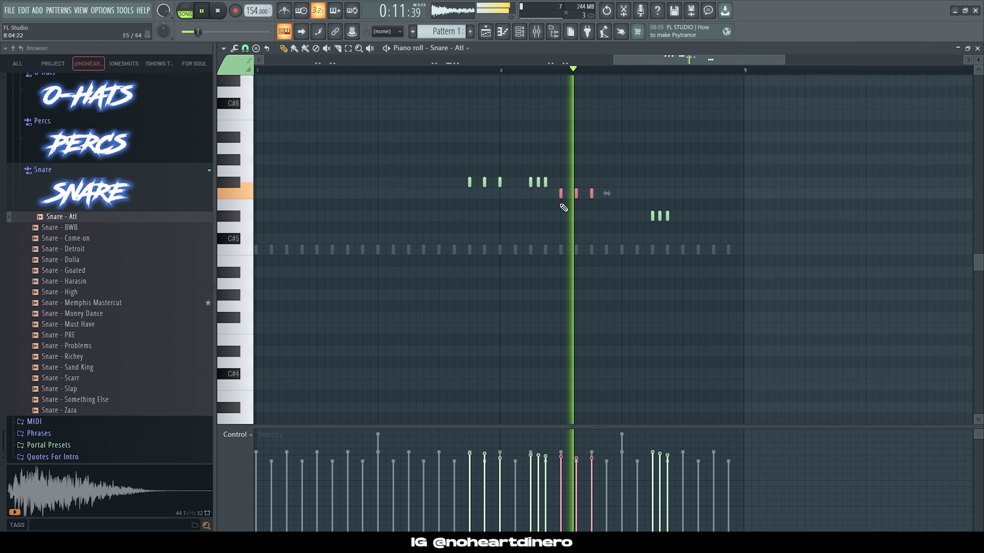
key(space)
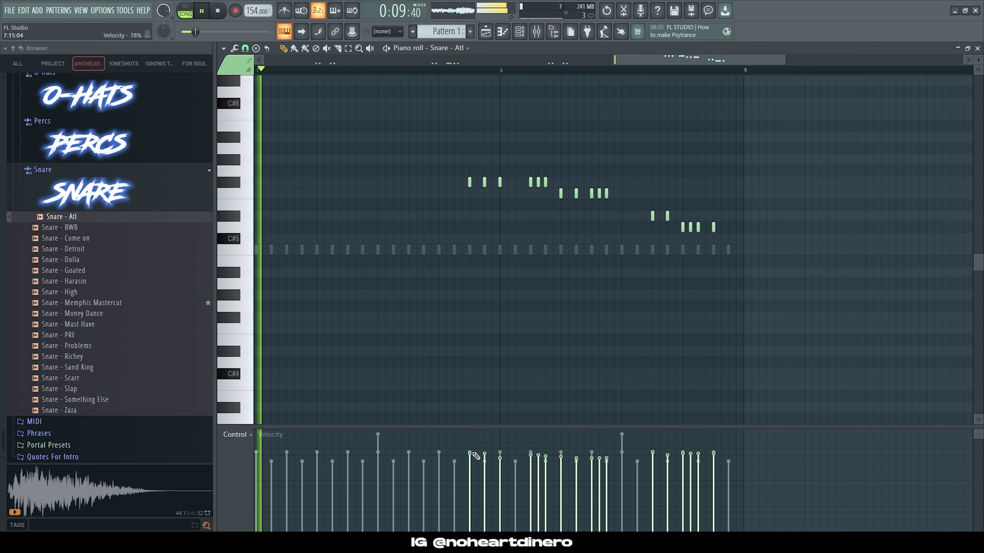
drag(473, 453, 723, 457)
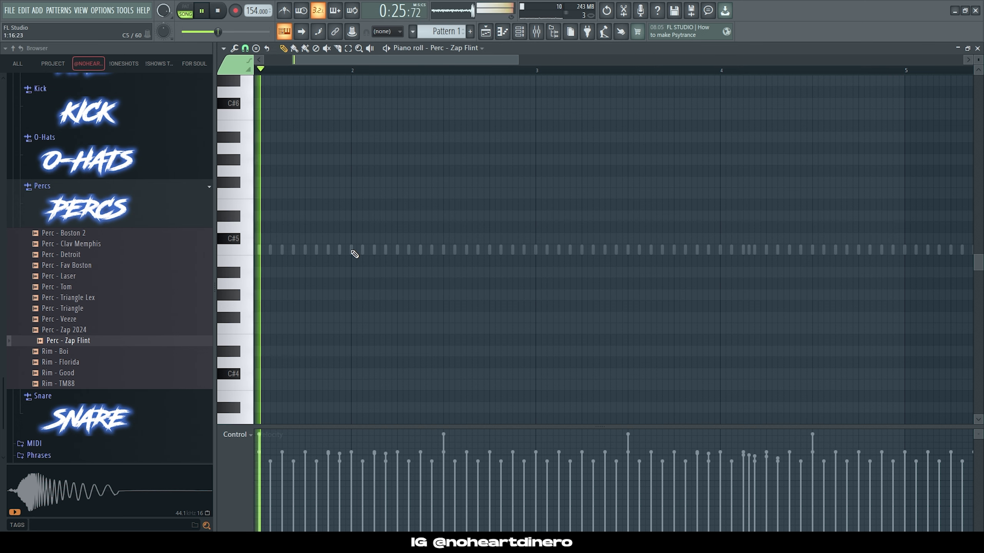
Place four consecutive sixteenth-note Perc - Zap Flint hits at the start of bar 2 and copy them to bar 6.
click(352, 251)
click(363, 250)
click(375, 251)
click(386, 250)
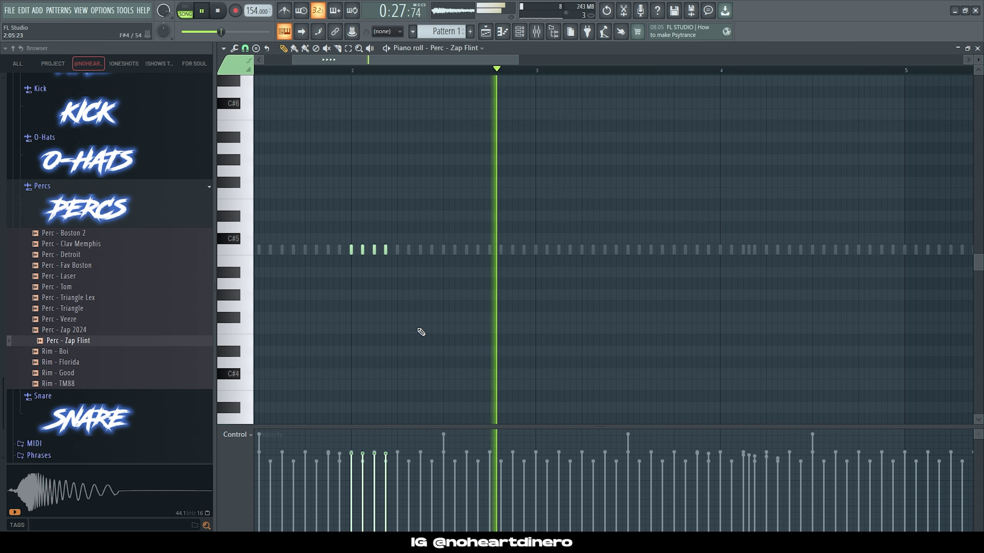
scroll(358, 237, down, 2)
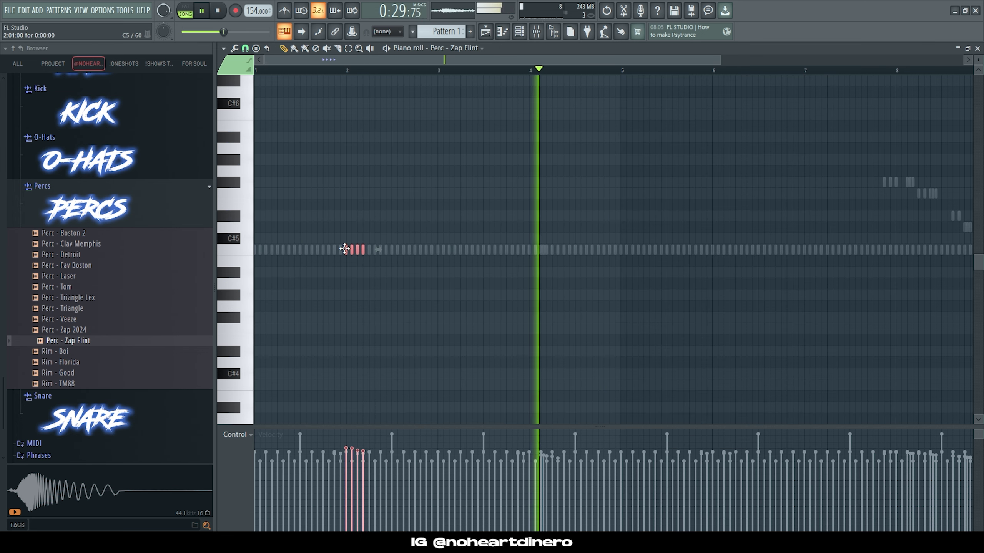
drag(345, 249, 709, 281)
scroll(401, 336, down, 2)
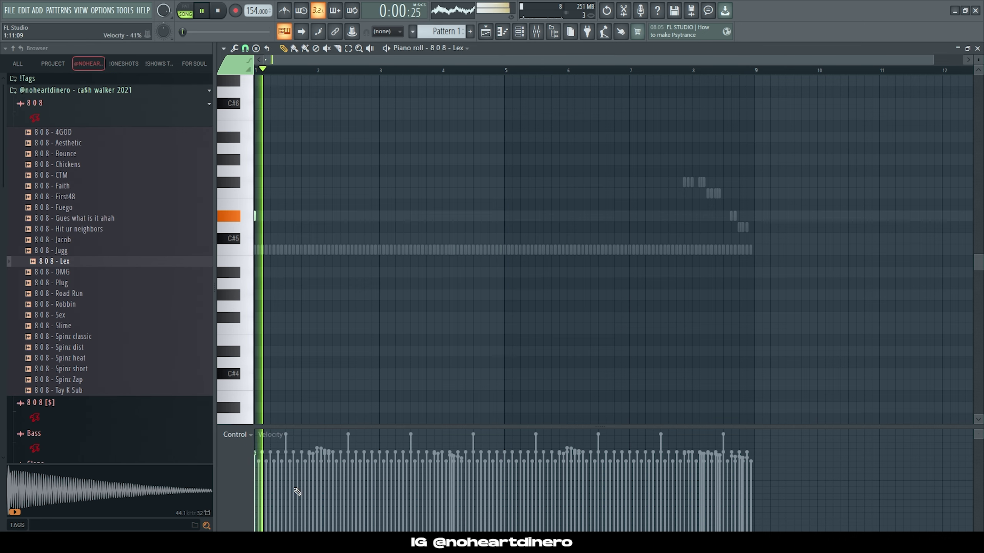
Set the playlist loop range over the drum section, from bar 9 to the end of the melody clip at bar 41.
scroll(457, 161, up, 2)
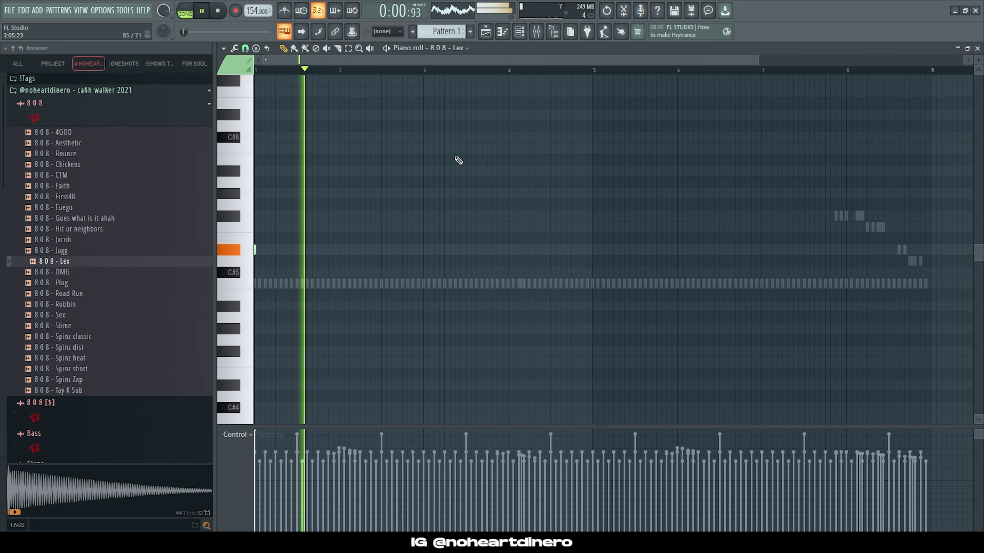
click(485, 33)
drag(448, 71, 716, 104)
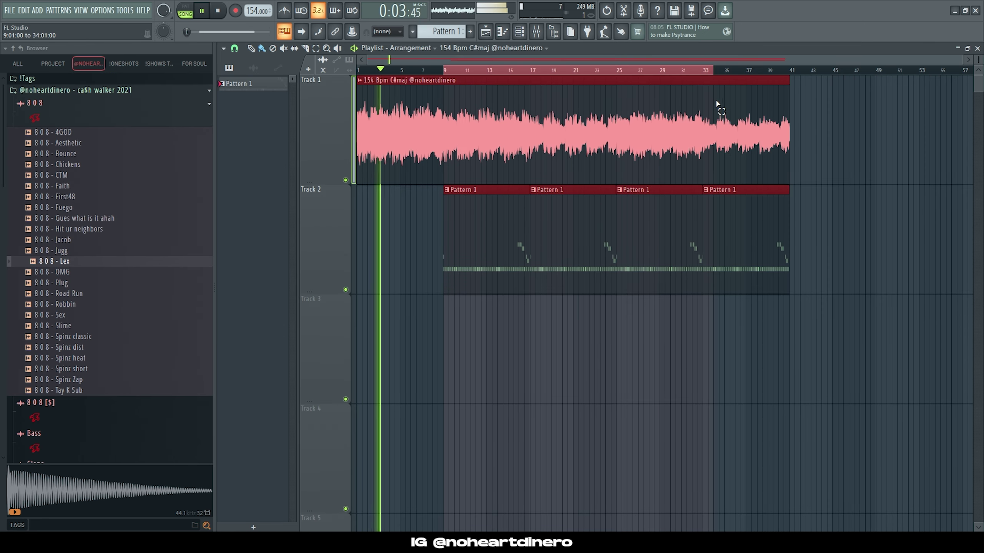
Add 808 - Lex notes on D#5 at beat 4 of bar 1, beat 2 of bar 2 and the start of bar 3.
click(520, 33)
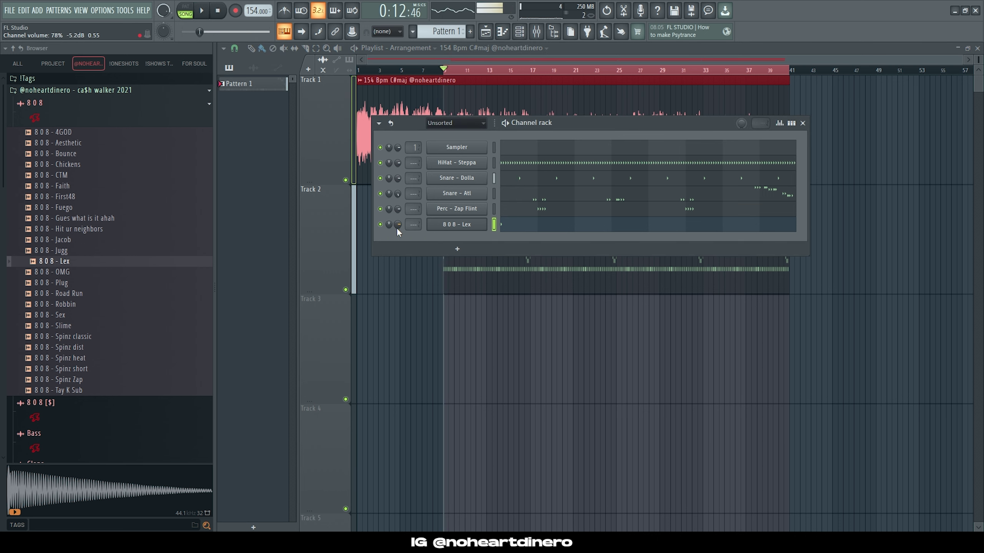
click(506, 227)
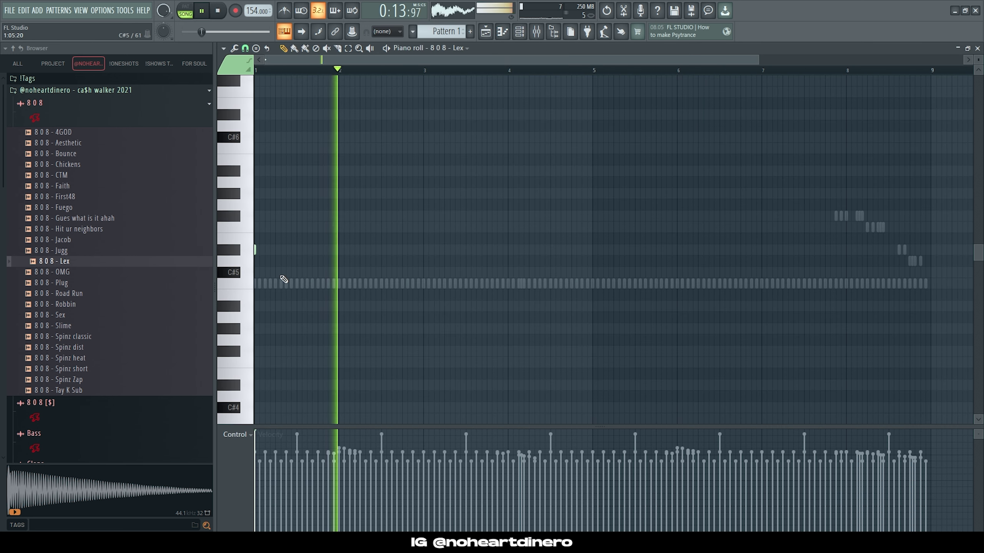
click(341, 250)
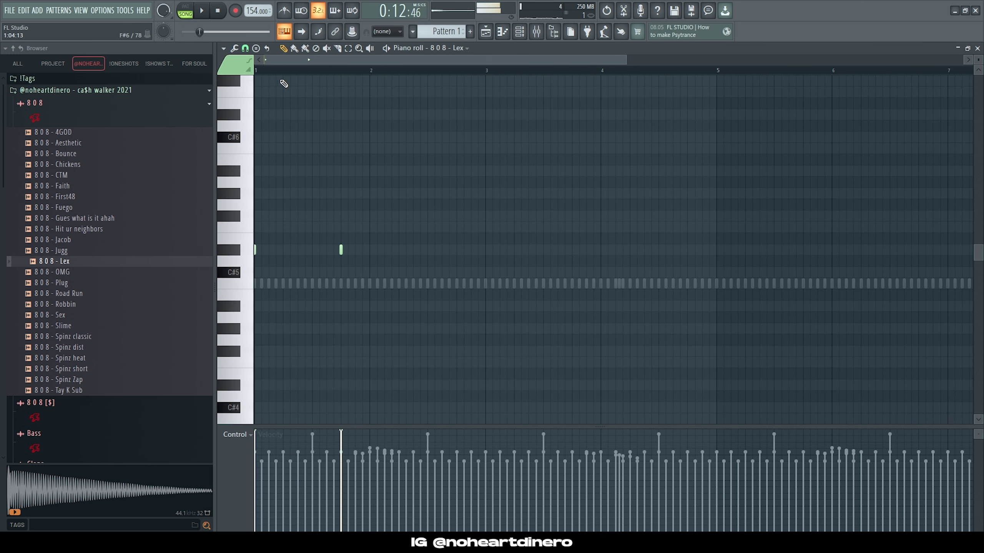
click(399, 250)
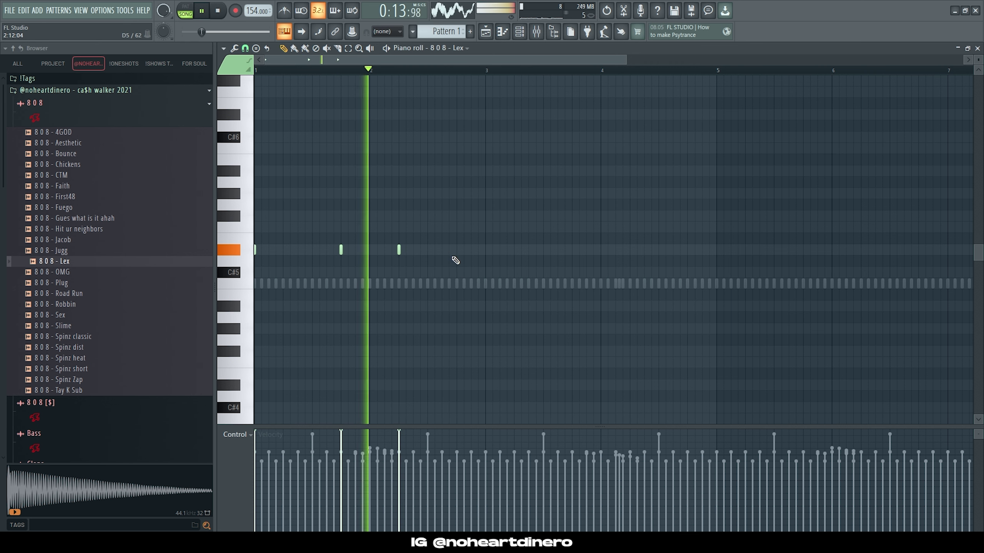
click(485, 250)
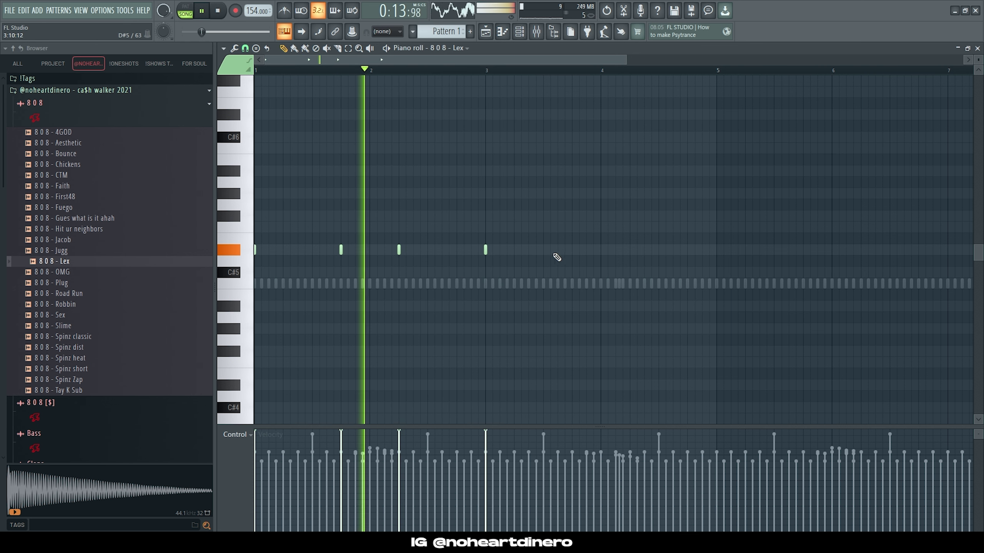
Lower the 808 note at bar 3 to D5 and add further D5 hits across bars 3 and 4.
ctrl+drag(555, 257, 486, 263)
ctrl+click(631, 296)
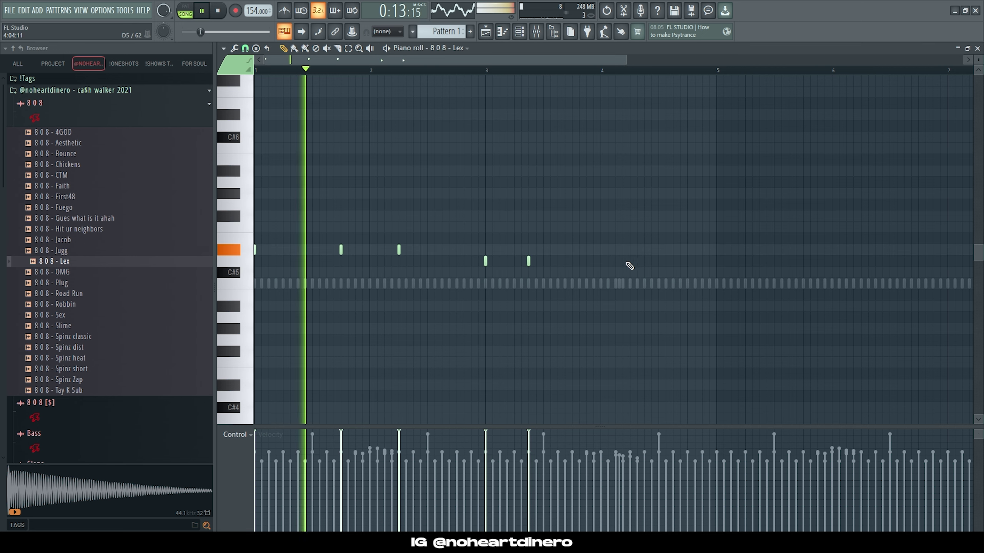
click(675, 262)
scroll(446, 279, down, 2)
key(space)
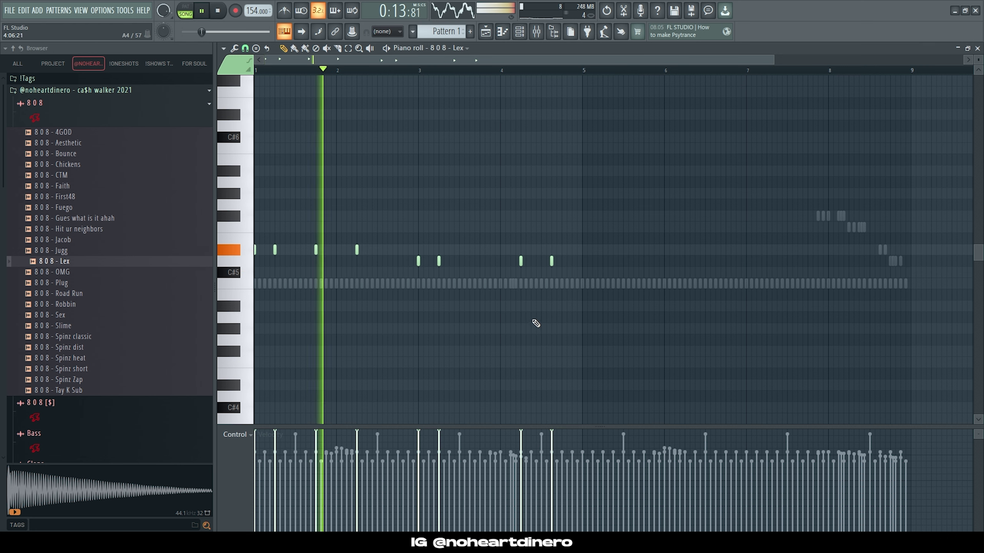
click(480, 261)
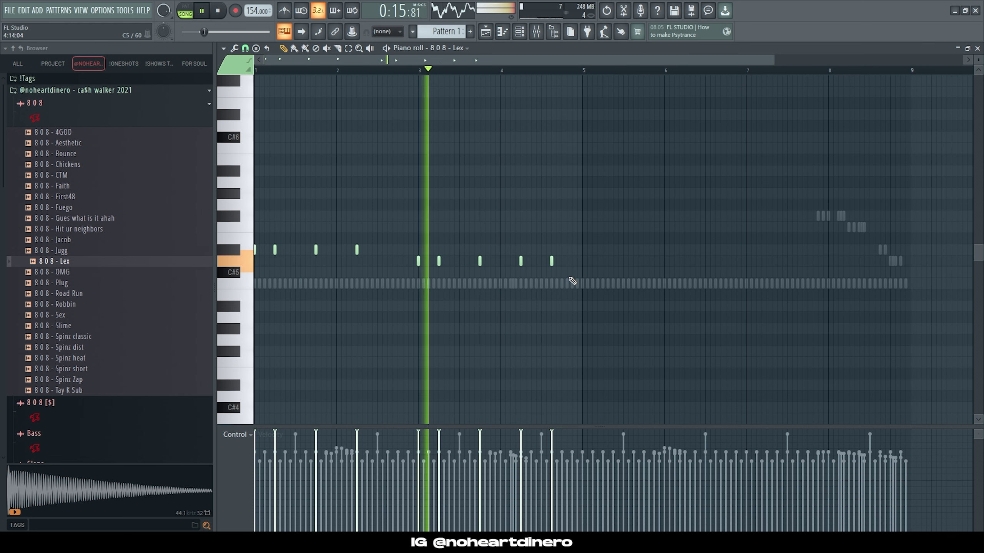
Repeat the four-bar 808 line through bar 8 with its last note extended to the barline, and make all notes legato.
drag(560, 264, 586, 265)
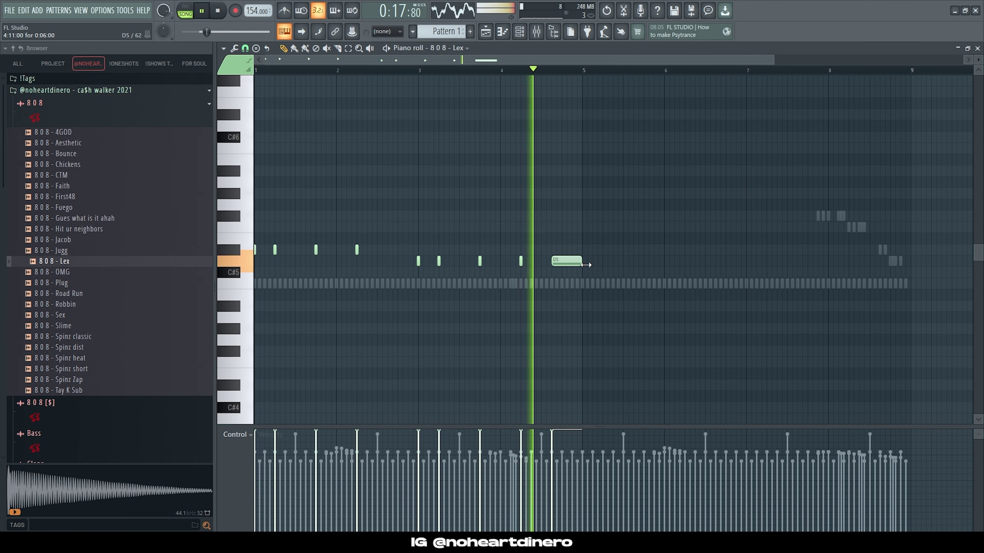
key(ctrl+b)
scroll(576, 282, down, 2)
right_click(635, 329)
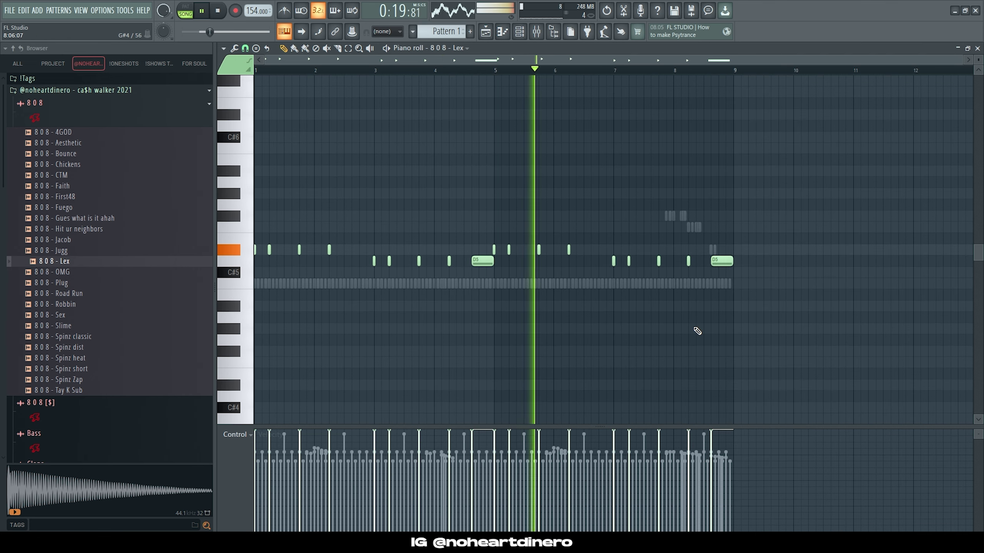
key(ctrl+l)
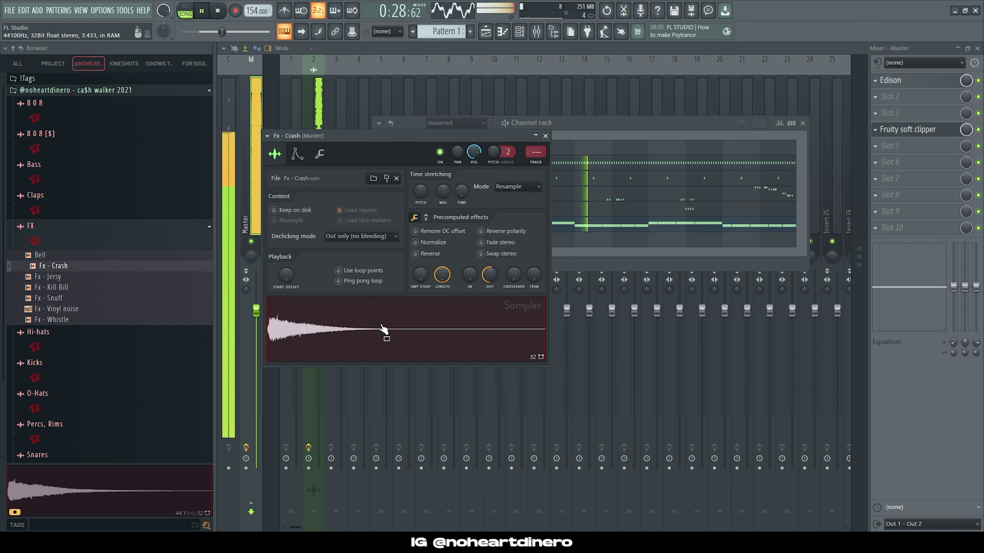
Place Fx - Crash C5 hits on beats 1 and 2 of bar 1, the second one softer, and copy the pair to bar 3.
click(627, 232)
click(271, 283)
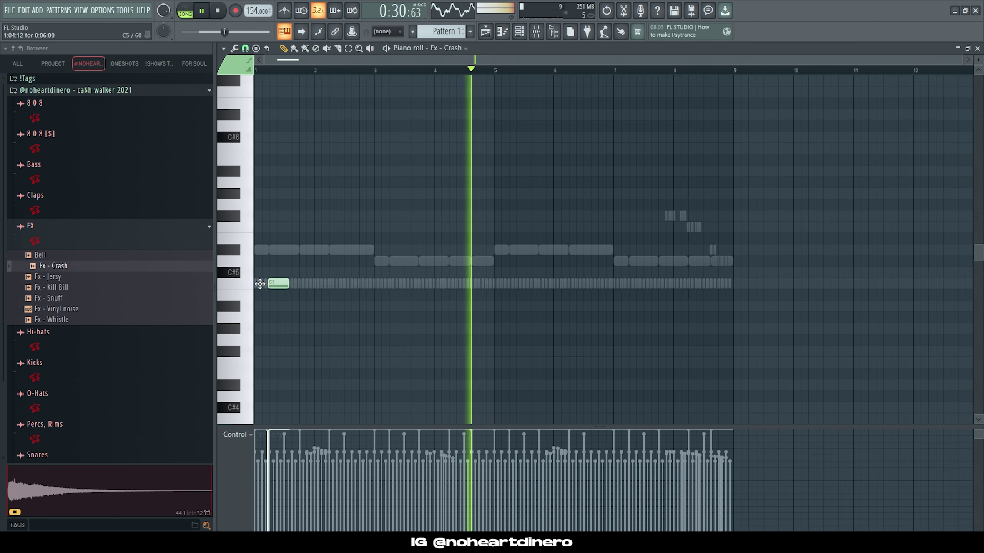
drag(281, 288, 277, 291)
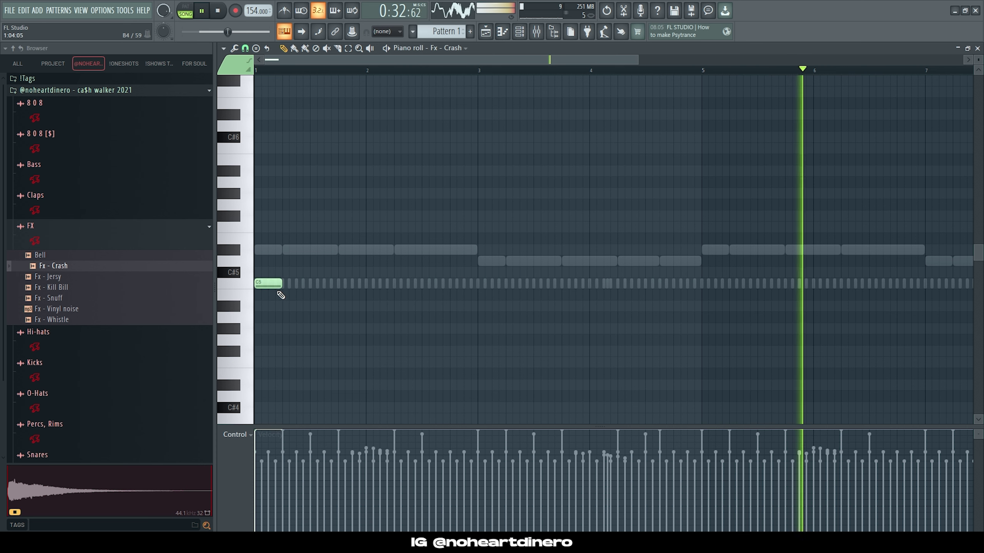
key(ctrl+b)
key(ctrl+a)
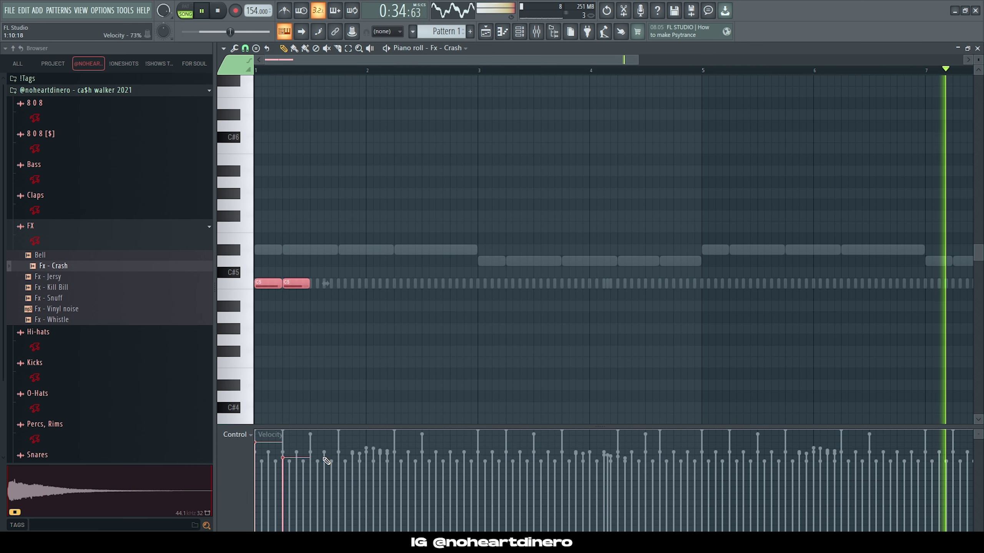
click(385, 295)
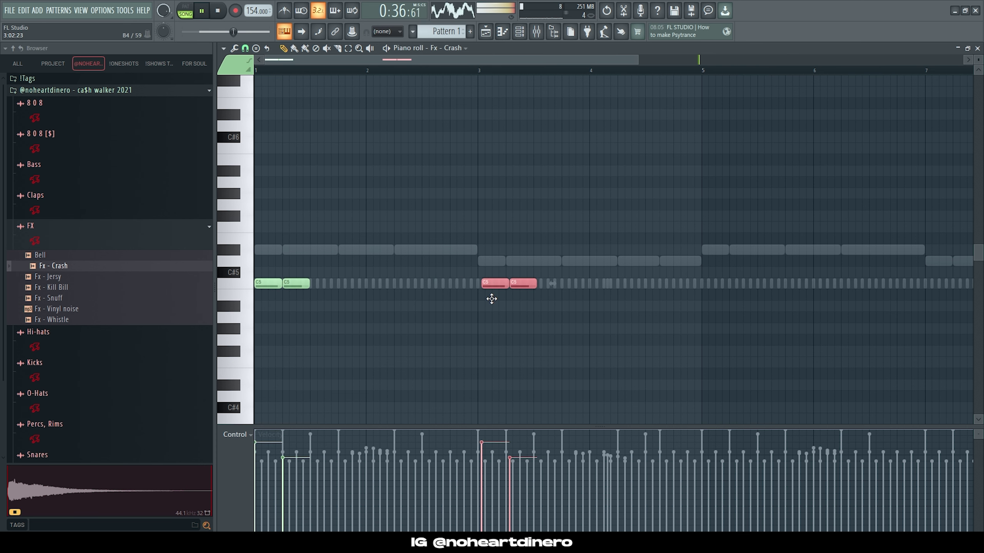
Add Fx - Crash C5 hits on beat 2 of bars 2 and 4 and repeat the four-bar line through bar 8.
click(402, 287)
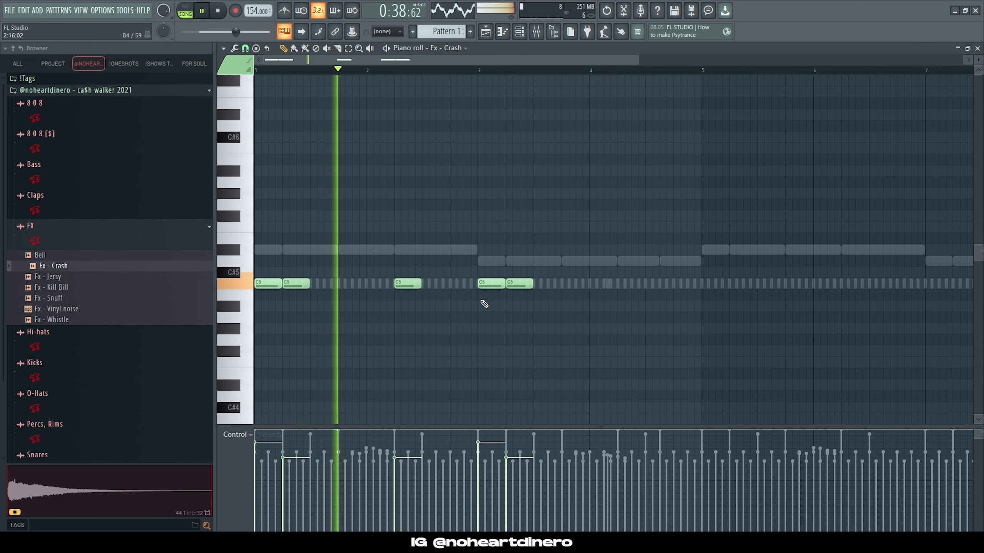
click(619, 282)
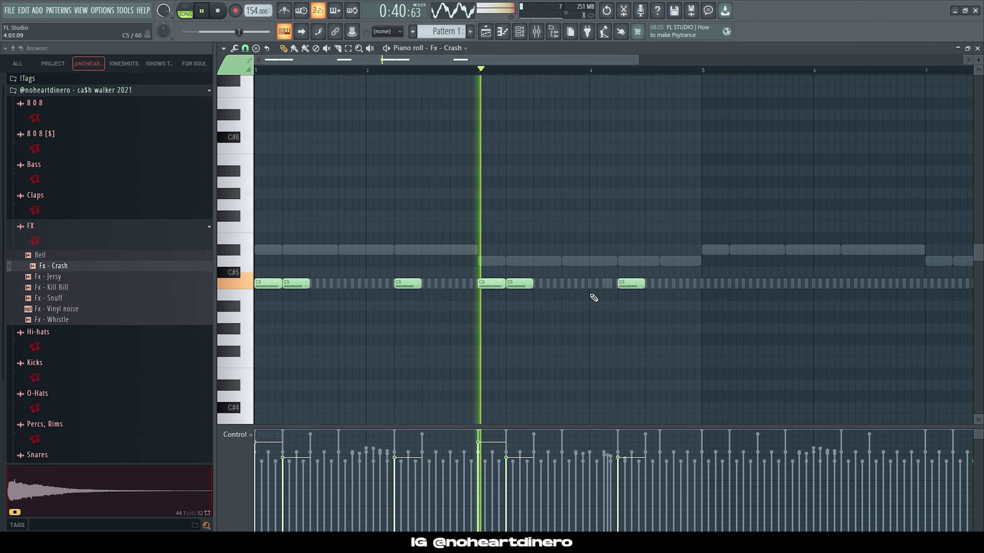
scroll(594, 298, down, 2)
key(ctrl+a)
drag(547, 297, 521, 302)
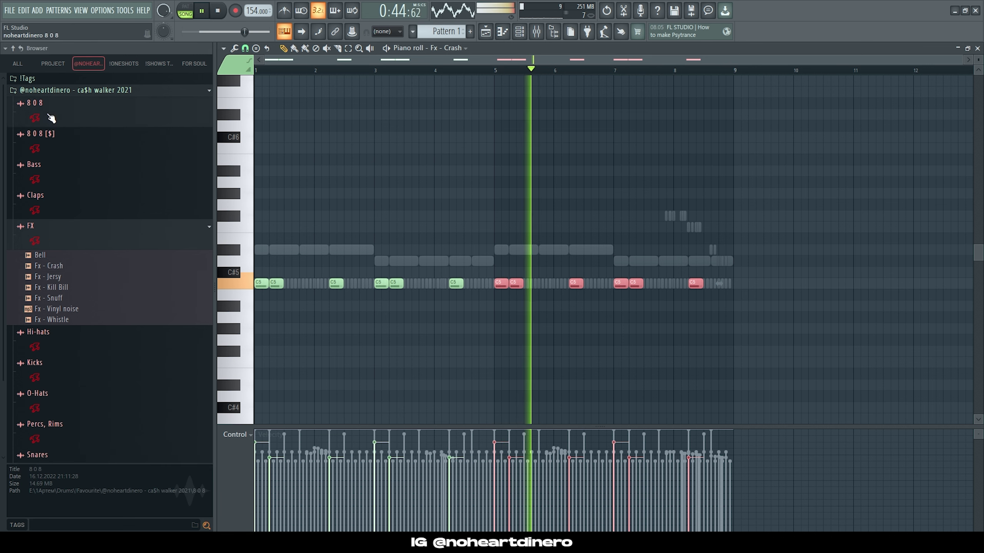
Add the 808 - CTM sample as a new channel above 808 - Lex and open its channel settings.
click(35, 107)
click(60, 154)
drag(52, 178, 458, 219)
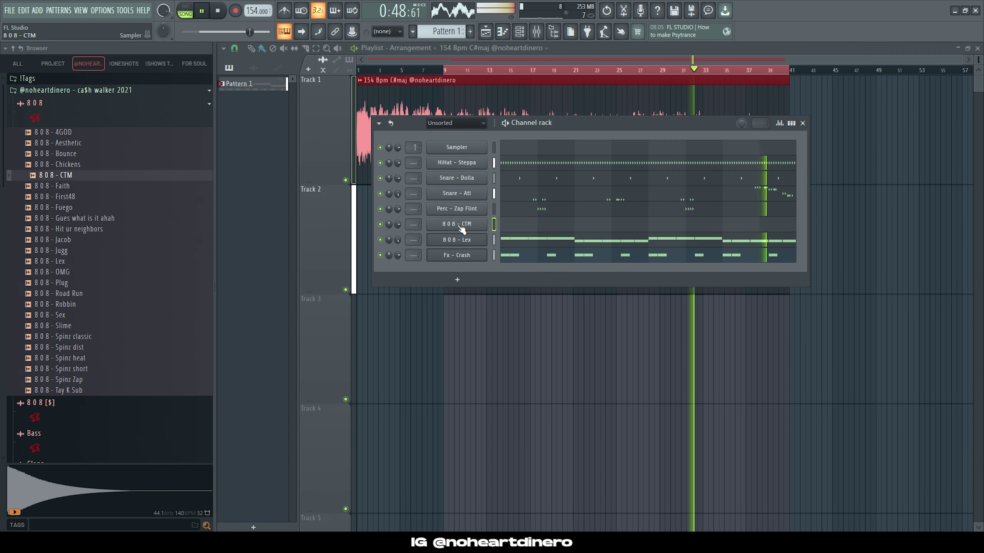
click(459, 225)
click(310, 167)
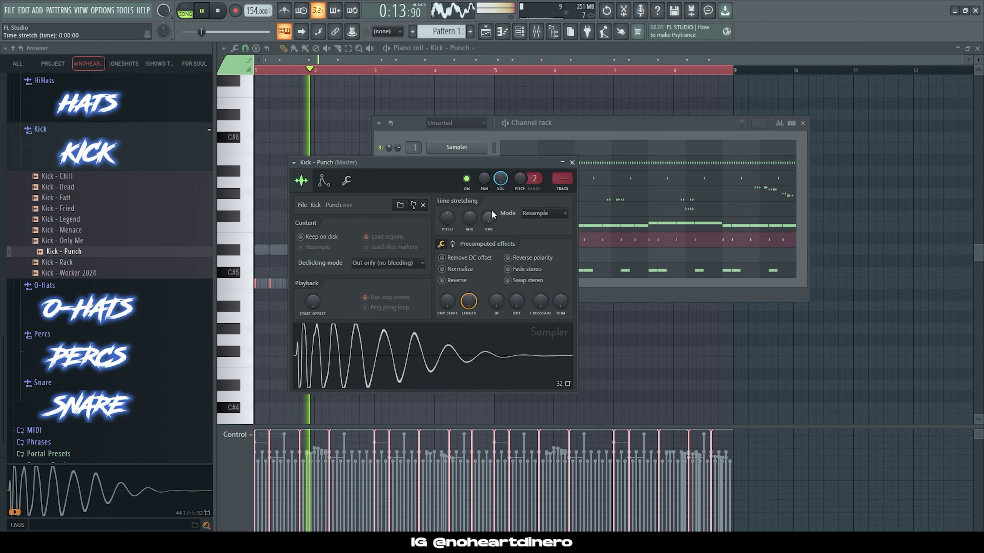
Enable reverse polarity on the Kick - Punch sample and close its channel settings.
click(522, 257)
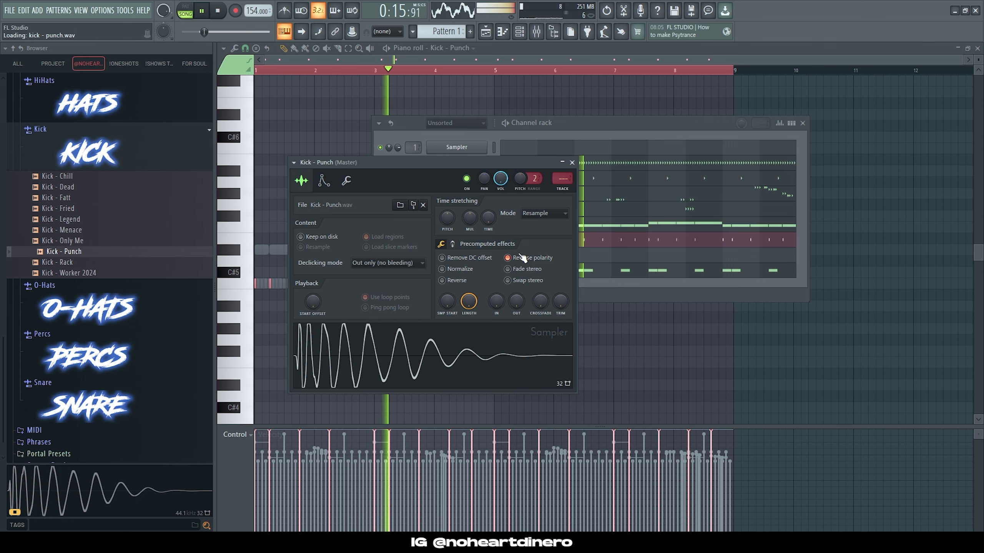
click(573, 163)
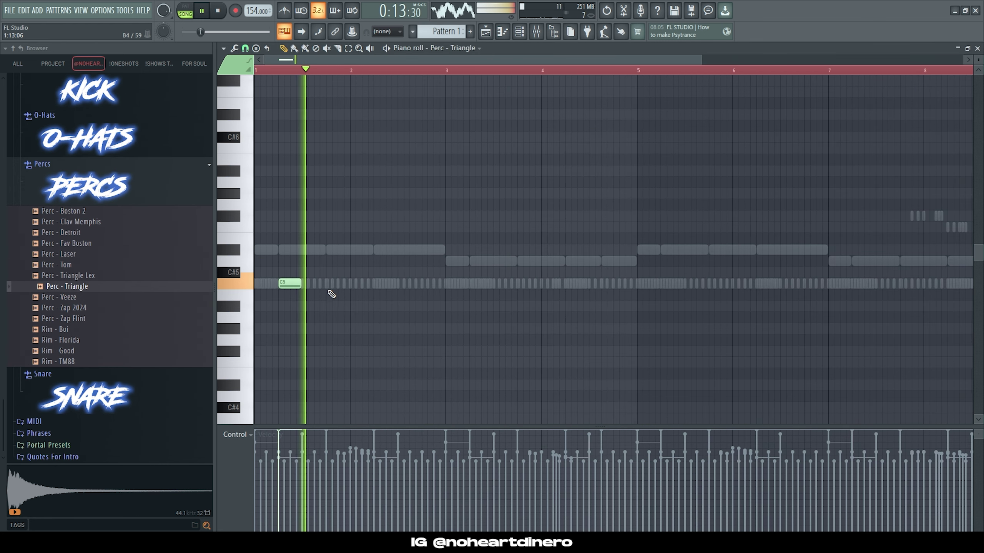
Add Perc - Triangle C5 notes on beat 4 of bar 1 and beat 2 of bar 2 with progressively lower velocities.
click(332, 284)
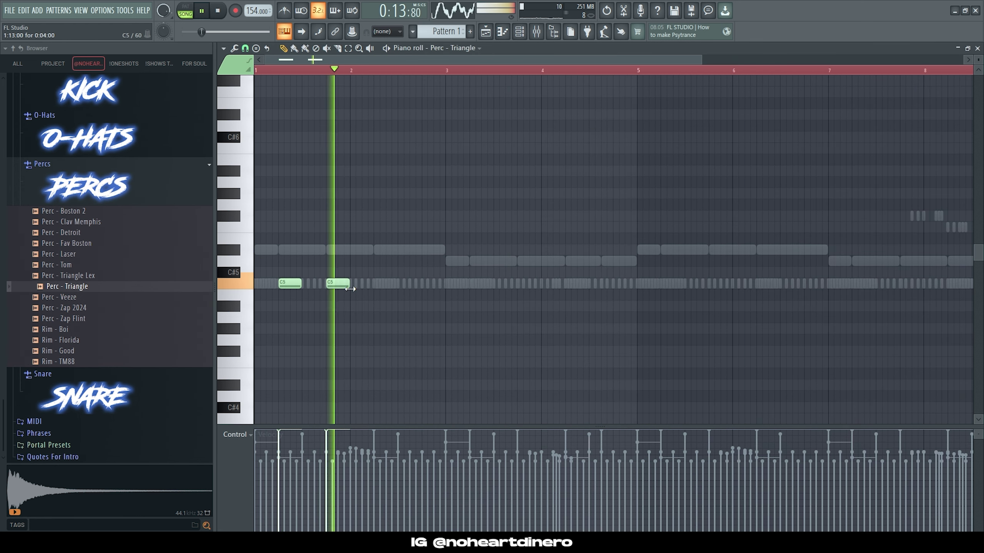
key(space)
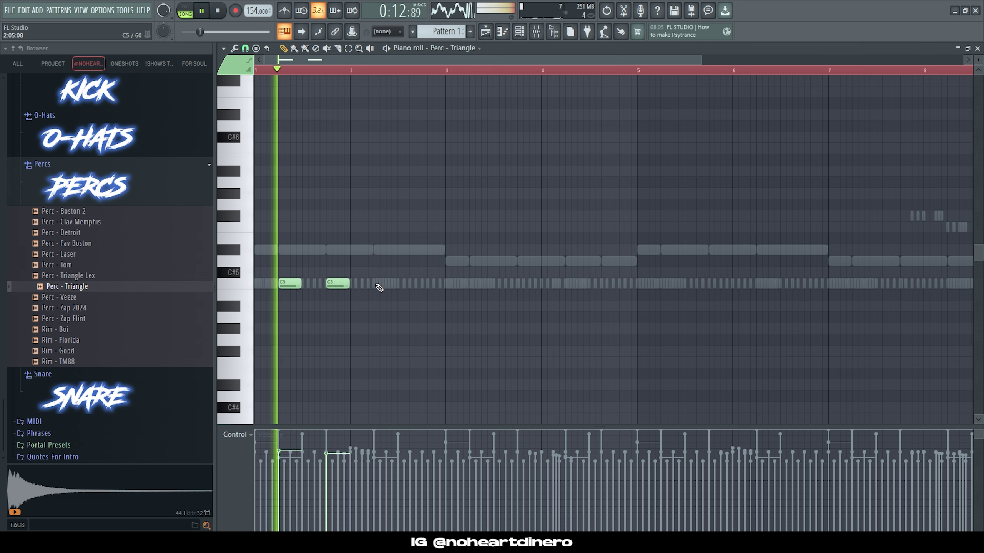
click(378, 284)
click(389, 459)
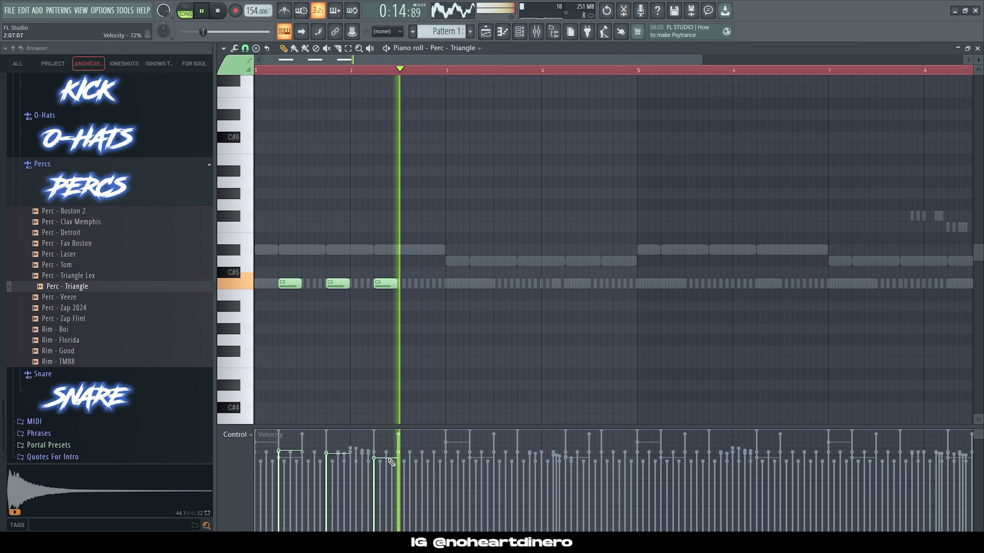
Copy the three Perc - Triangle notes into bars 3 and 4 and repeat the four-bar line through bar 8.
drag(514, 225, 483, 285)
key(ctrl+a)
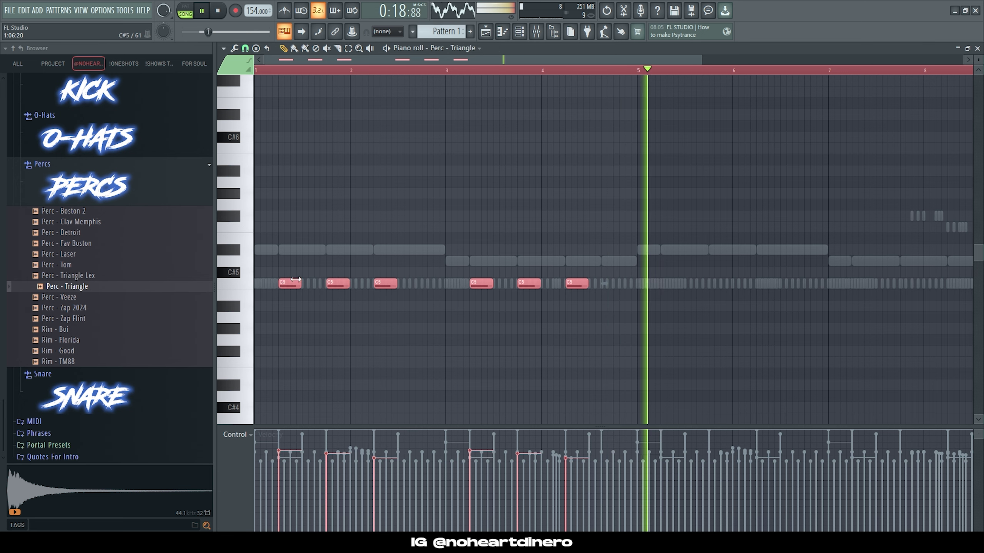
key(ctrl+b)
click(651, 304)
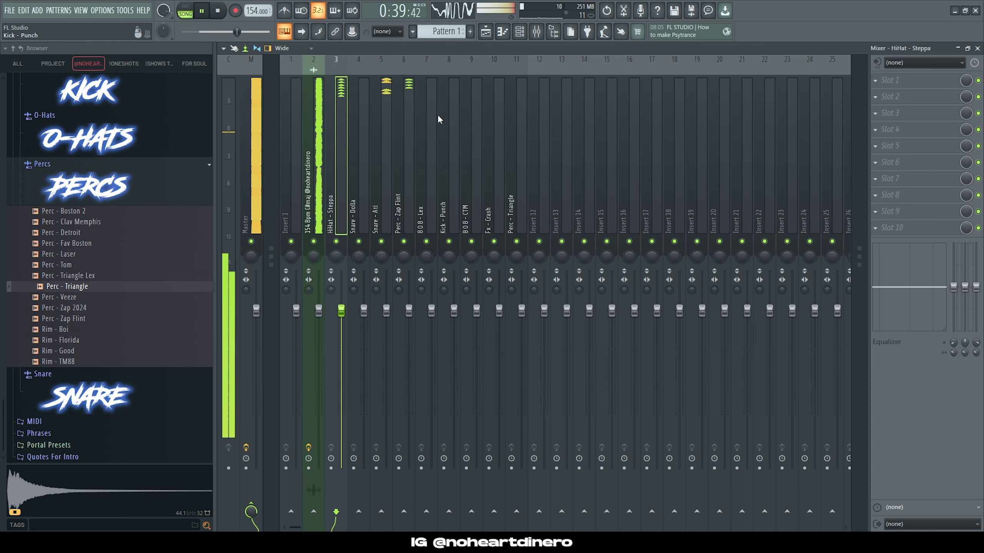
Lower the Snare - Atl and 808 - Lex mixer volumes and merge the stereo of 808 - Lex and Kick - Punch toward mono.
click(391, 126)
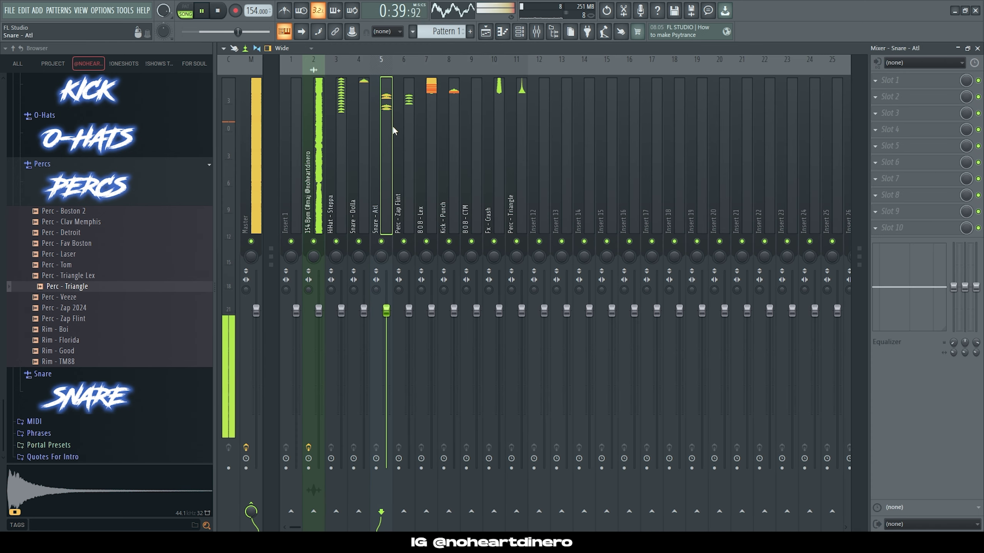
click(424, 198)
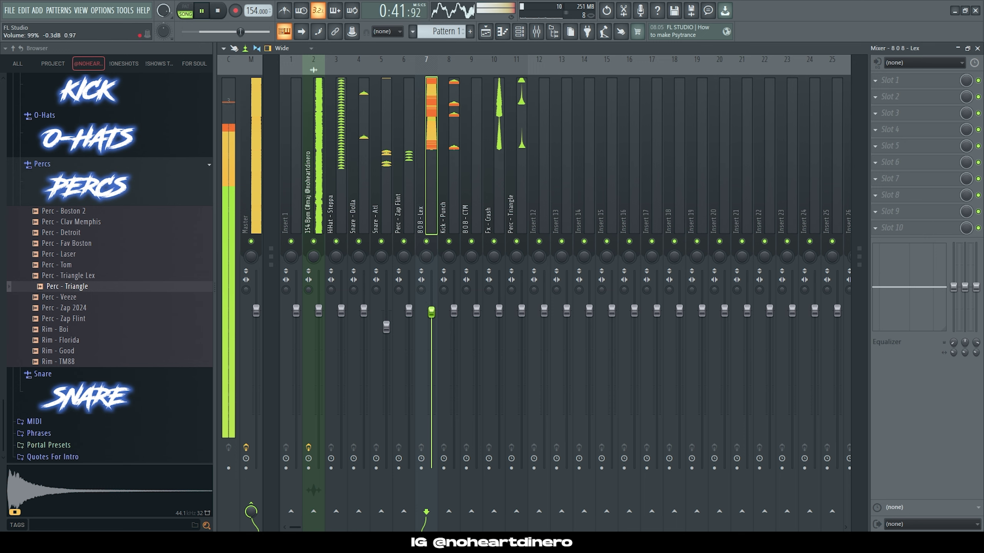
drag(444, 291, 467, 287)
right_click(467, 288)
click(481, 294)
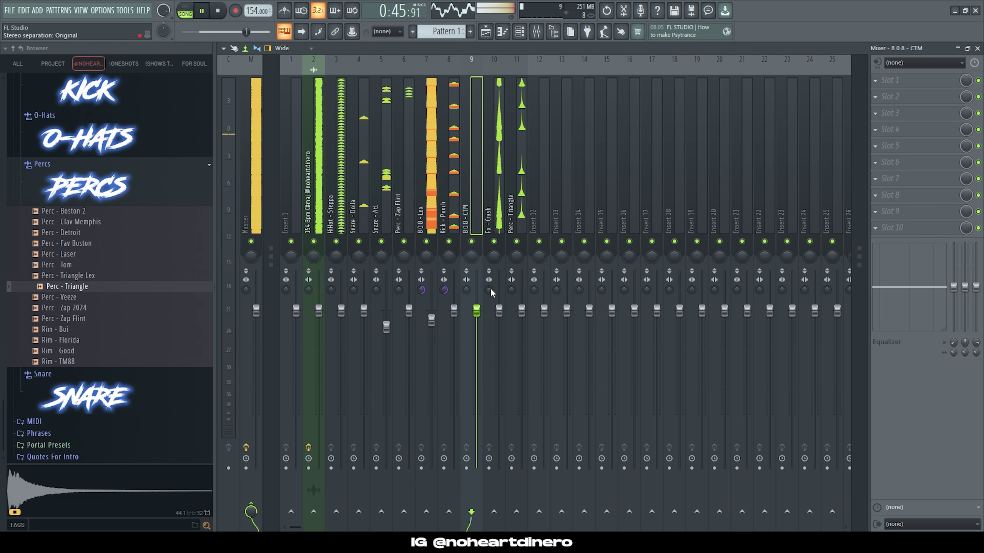
Lower the Perc - Triangle and Fx - Crash mixer volumes and widen Fx - Crash and HiHat - Steppa, with the hi-hat panned slightly.
drag(522, 311, 489, 295)
drag(331, 290, 331, 292)
drag(336, 256, 336, 251)
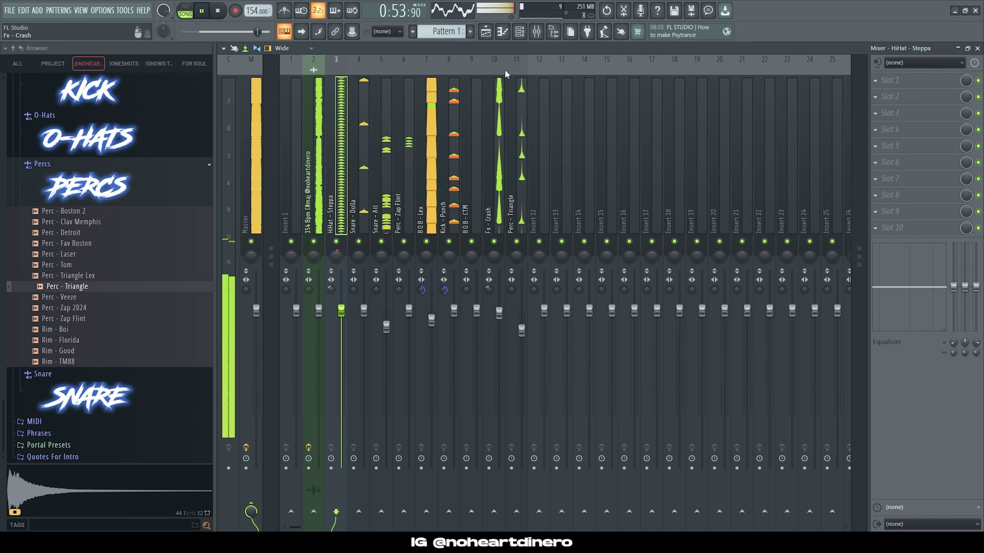
Pan the Snare - Atl note groups in bars 1 to 4 alternately left and right, starting with the first pair left.
click(519, 31)
click(527, 199)
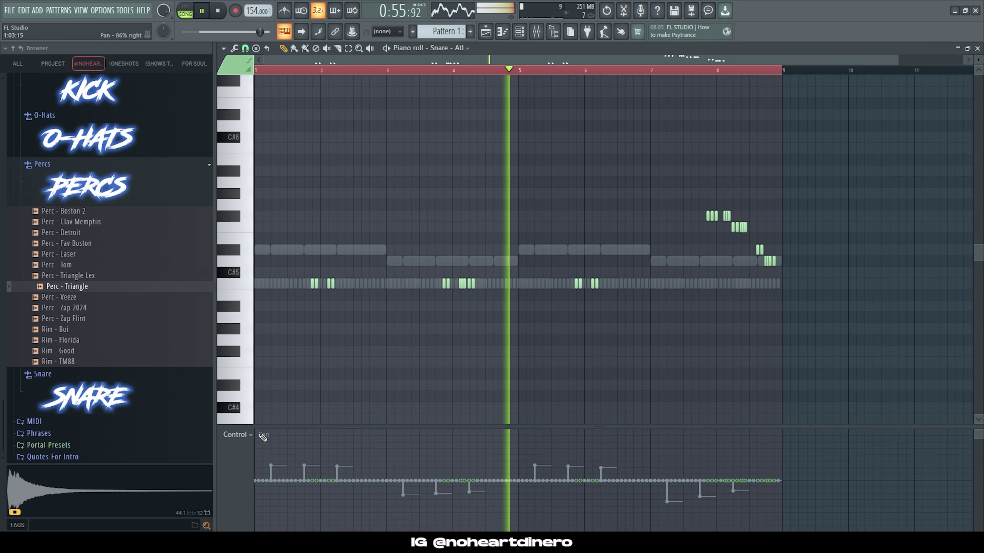
click(315, 495)
click(323, 493)
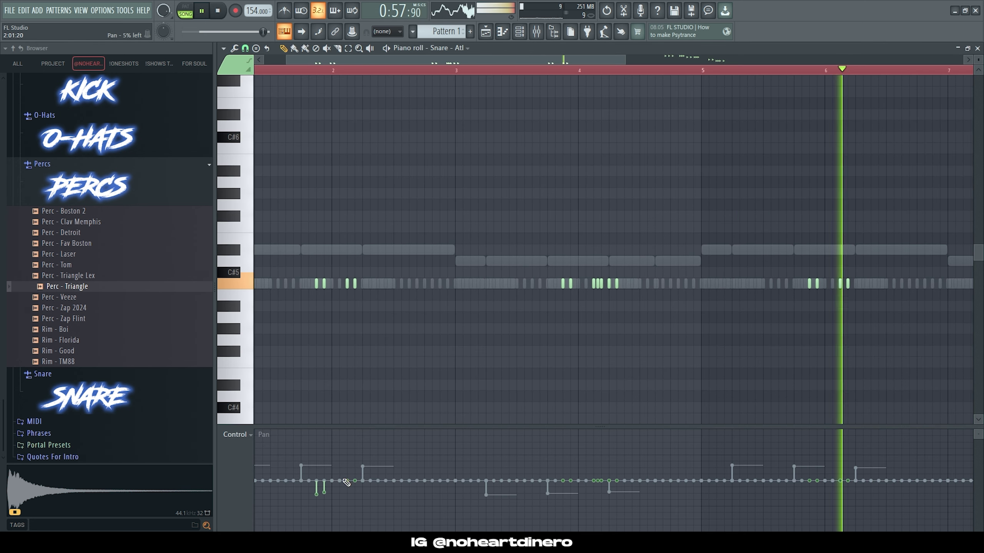
click(346, 466)
click(353, 467)
click(562, 497)
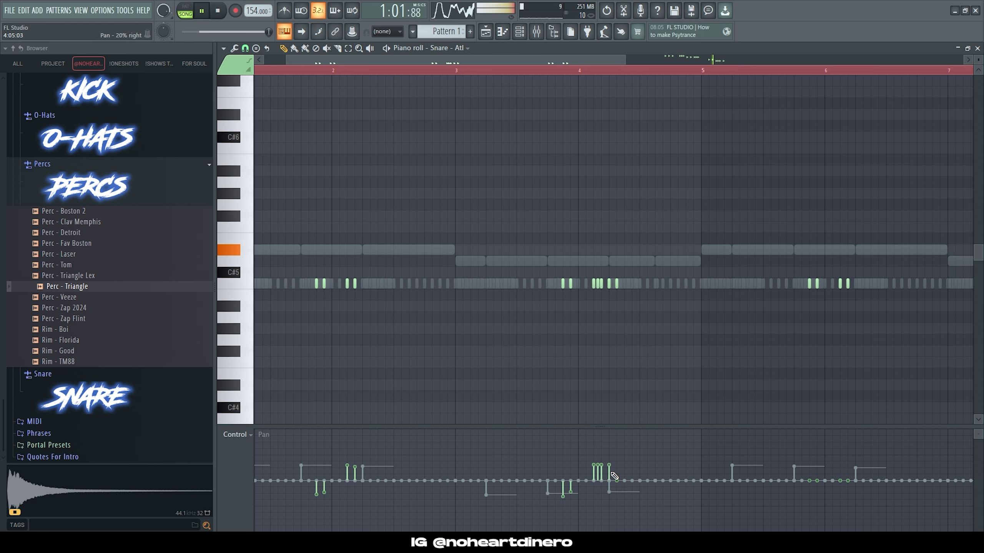
Continue the alternating left and right panning on the Snare - Atl notes from bar 5 through the closing roll in bar 8.
scroll(626, 496, down, 3)
scroll(676, 475, right, 3)
scroll(655, 474, up, 1)
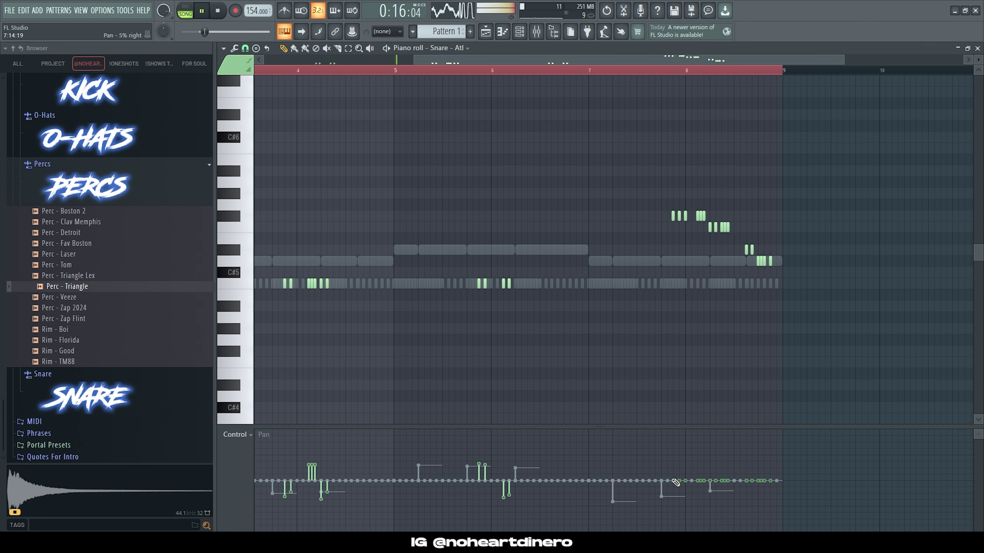
scroll(651, 500, up, 2)
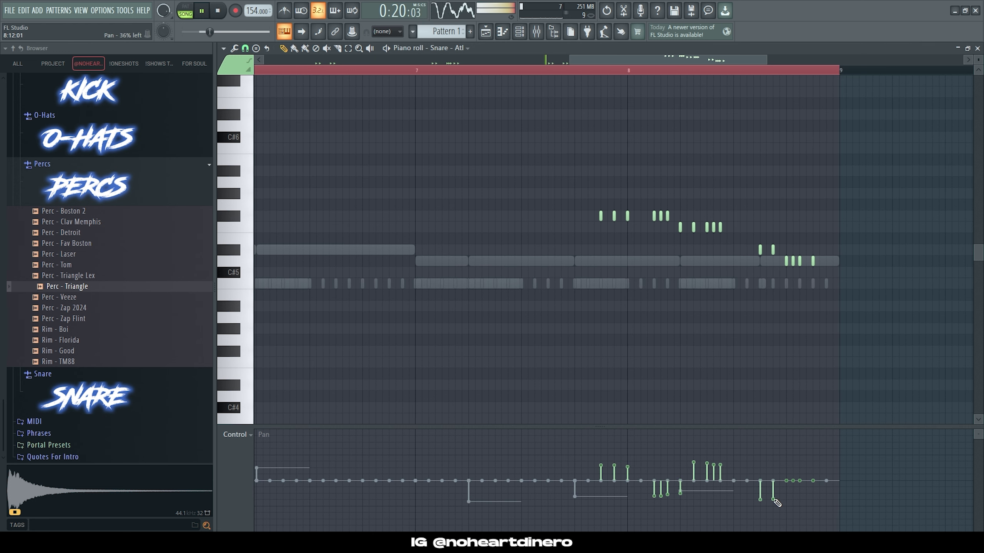
drag(775, 458, 774, 455)
drag(787, 500, 794, 496)
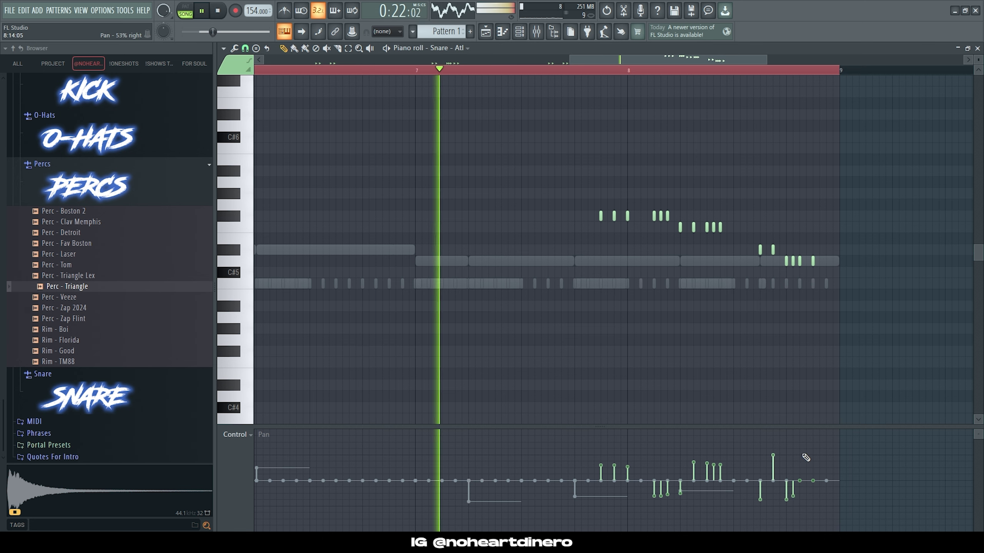
drag(800, 461, 814, 465)
scroll(579, 315, down, 2)
Fine-tune the Snare - Atl volume in the mixer.
click(520, 32)
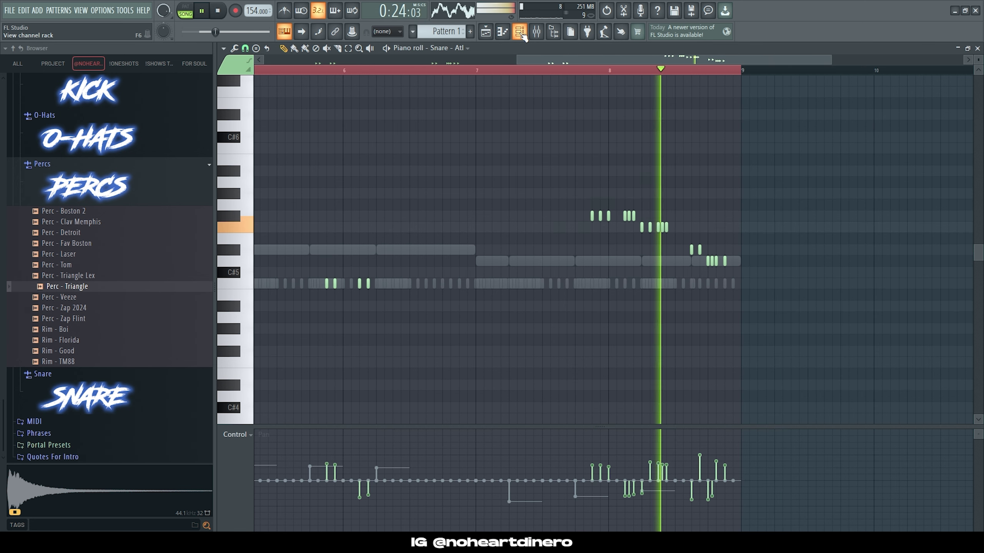
click(537, 31)
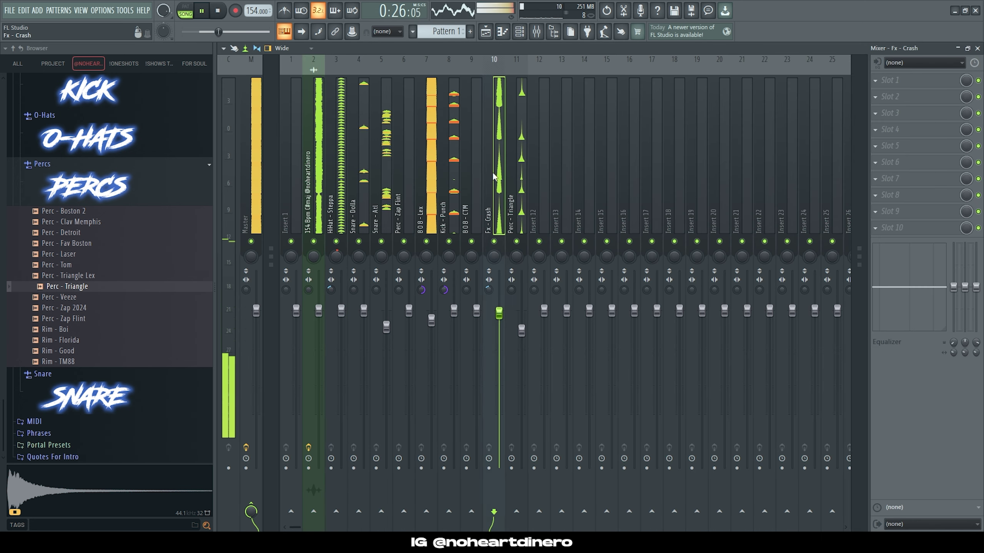
click(386, 180)
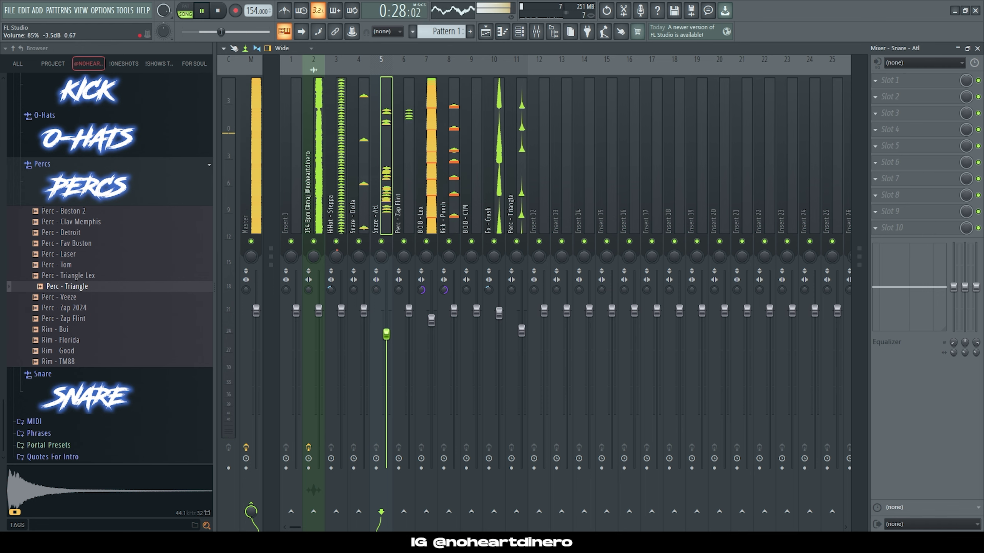
click(528, 35)
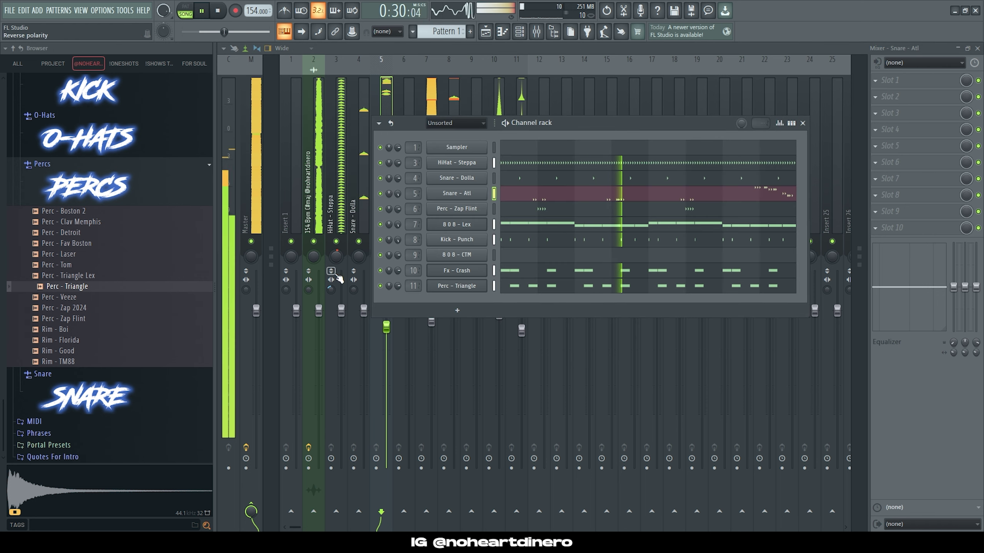
Split Pattern 1 by channel and clear the playlist's loop range and the old pattern clips on Track 2.
click(487, 38)
right_click(241, 84)
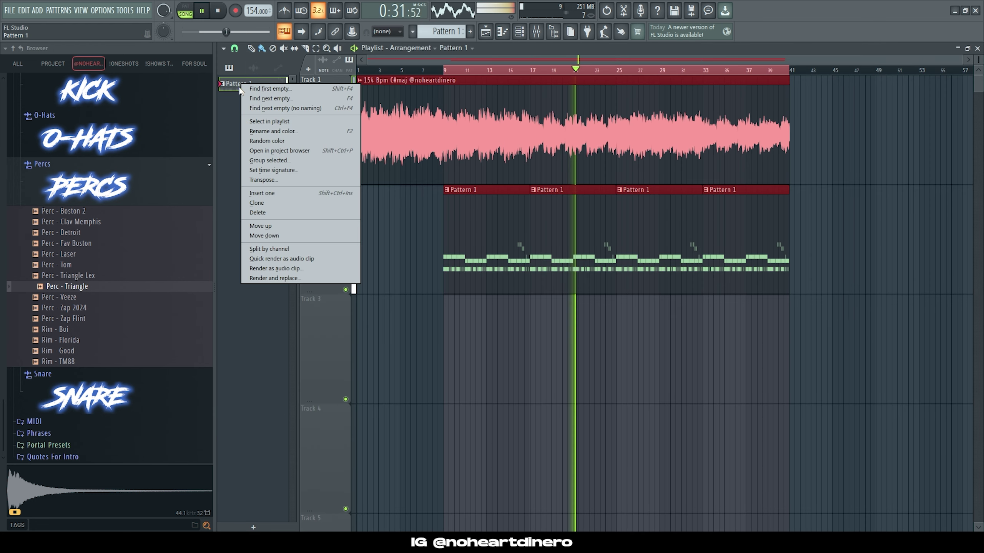
click(264, 249)
click(448, 70)
key(ctrl+d)
right_click(736, 228)
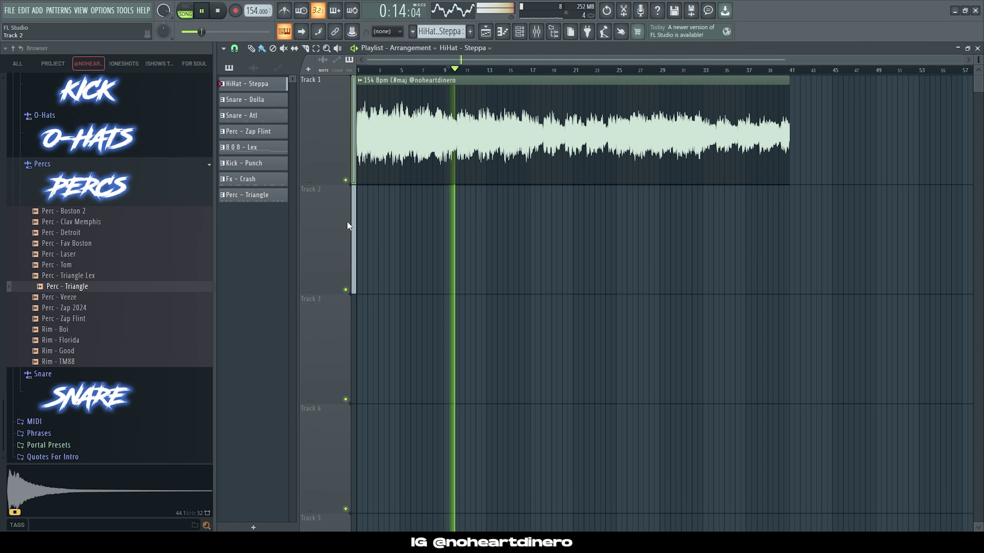
Place all eight channel patterns at bar 9 on Tracks 2 to 9 and repeat them three times up to bar 41.
shift+click(262, 195)
drag(263, 163, 445, 216)
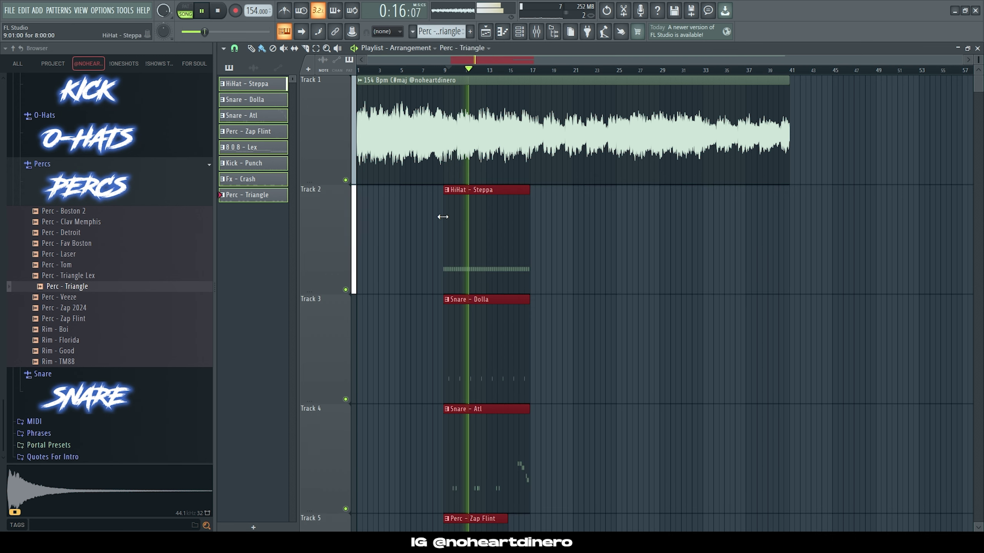
scroll(573, 238, down, 4)
key(ctrl+b)
key(ctrl+b)
key(ctrl+b)
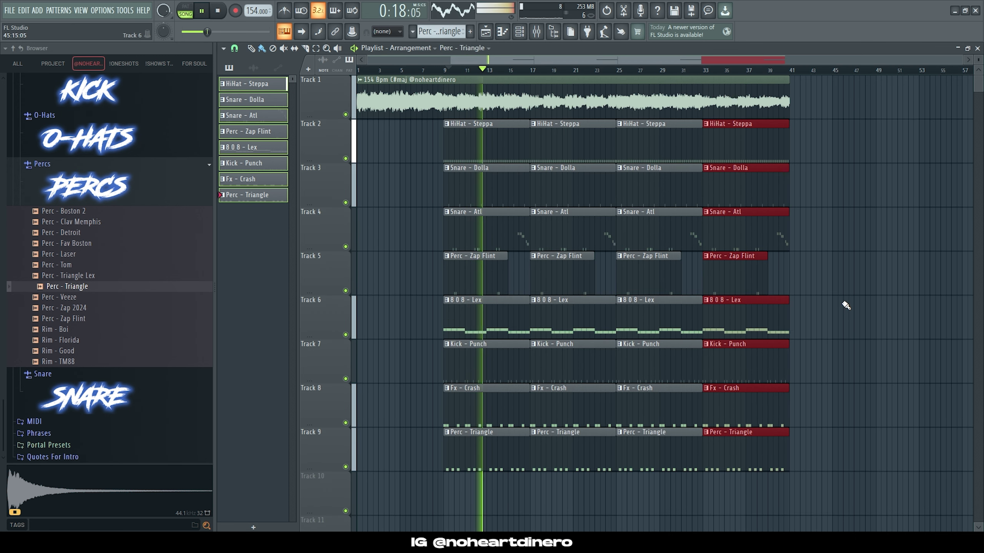
Clear the clip selection and create a new empty pattern named ctm.
ctrl+click(850, 227)
click(470, 32)
text(g)
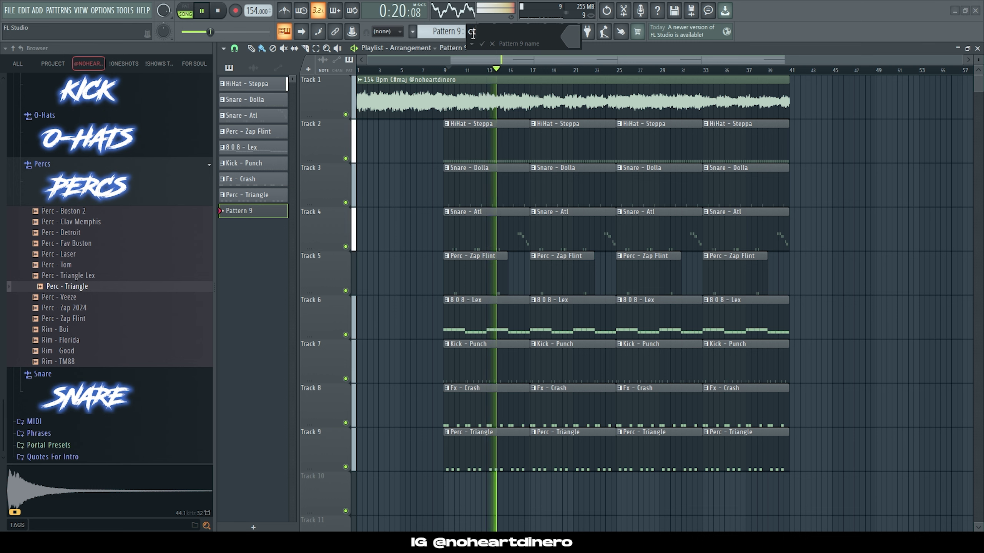
text(ctm)
key(Return)
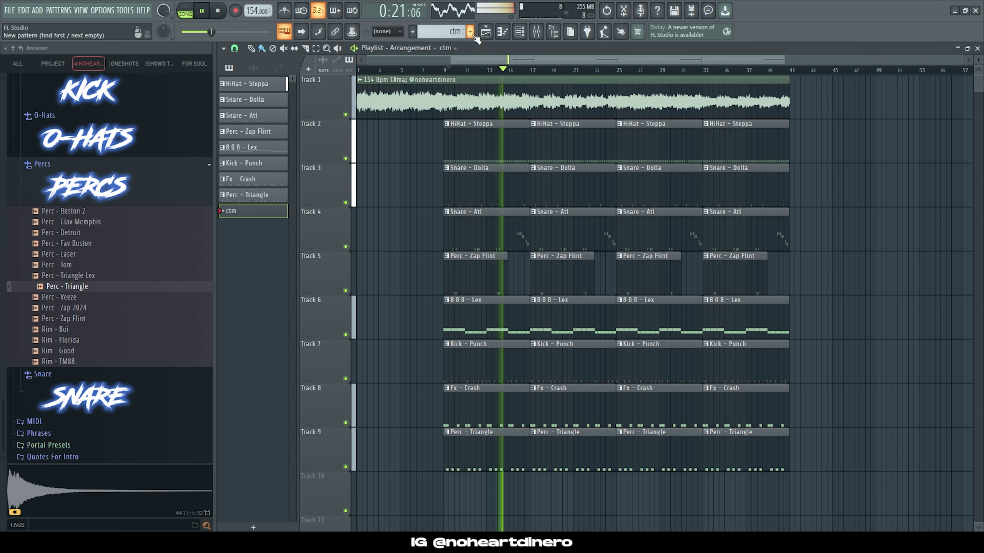
Insert an empty track above the 808 - Lex track and place eight-bar ctm clips on it at bars 17 and 33.
right_click(329, 334)
click(350, 460)
click(541, 317)
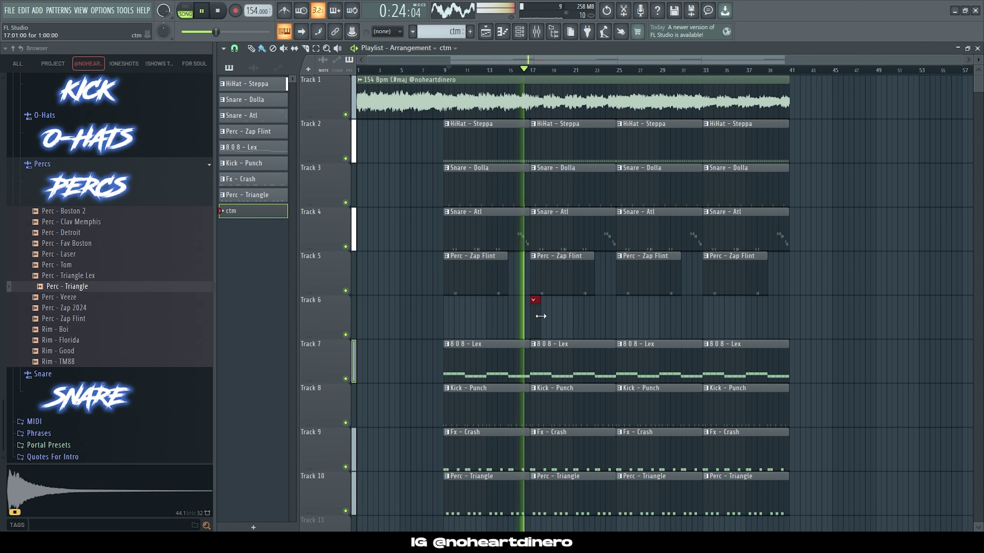
drag(541, 316, 740, 327)
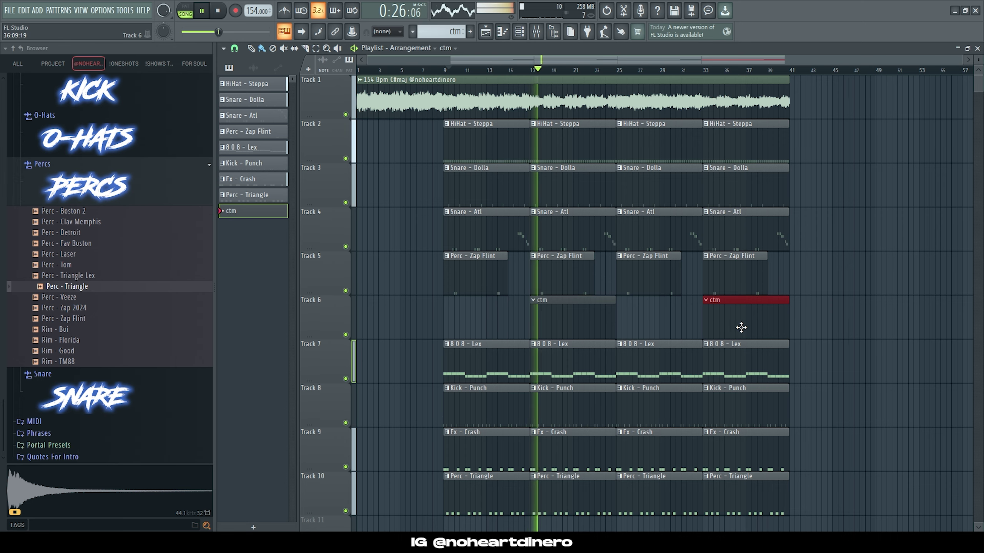
Make the 808 - Lex clip at bar 17 unique and replace the clip at bar 33 with a copy of that variation.
scroll(516, 371, up, 3)
right_click(540, 351)
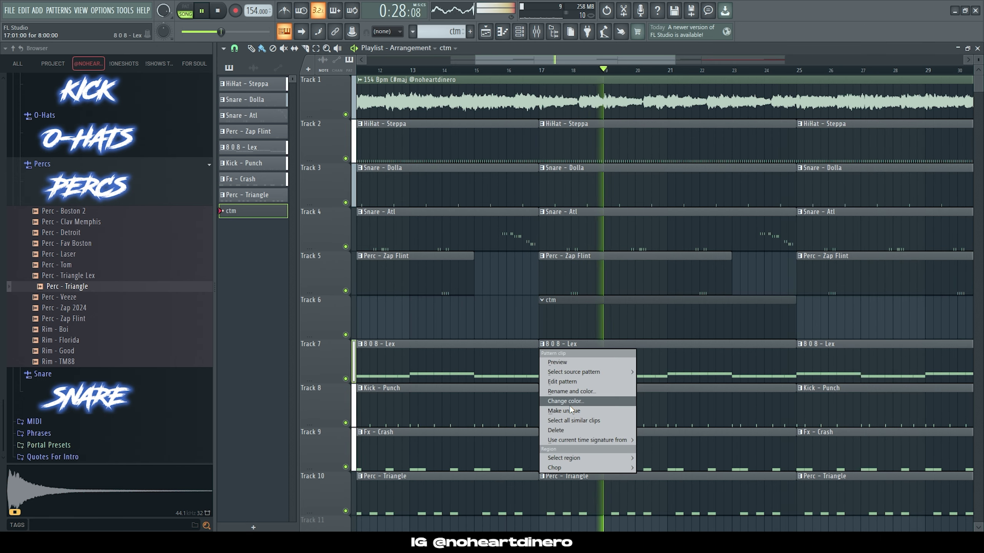
click(570, 411)
scroll(521, 374, down, 3)
right_click(832, 364)
drag(553, 365, 794, 376)
Open 808 - Lex #2 and delete the first two D#5 notes in bars 1 and 5.
double_click(626, 362)
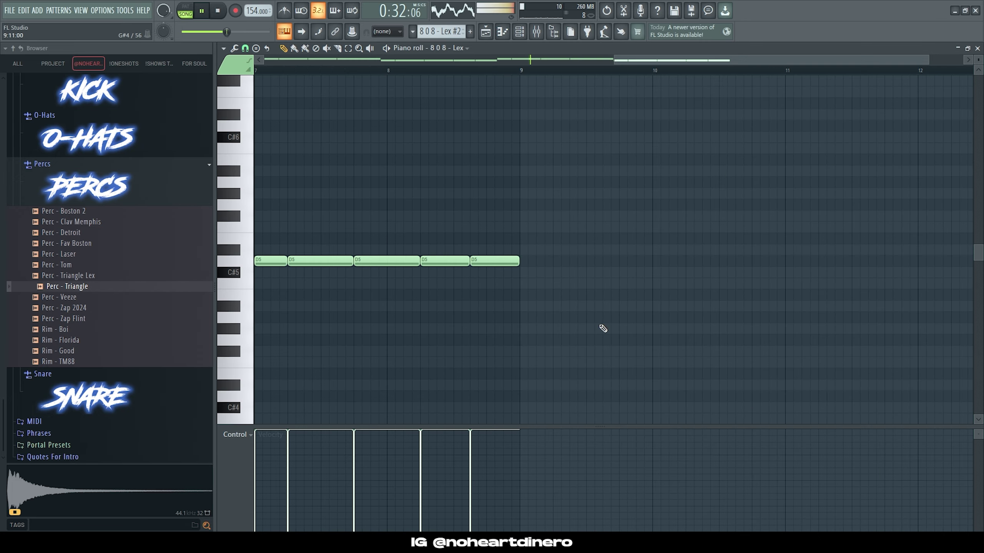
right_click(270, 244)
right_click(282, 245)
right_click(606, 244)
right_click(622, 244)
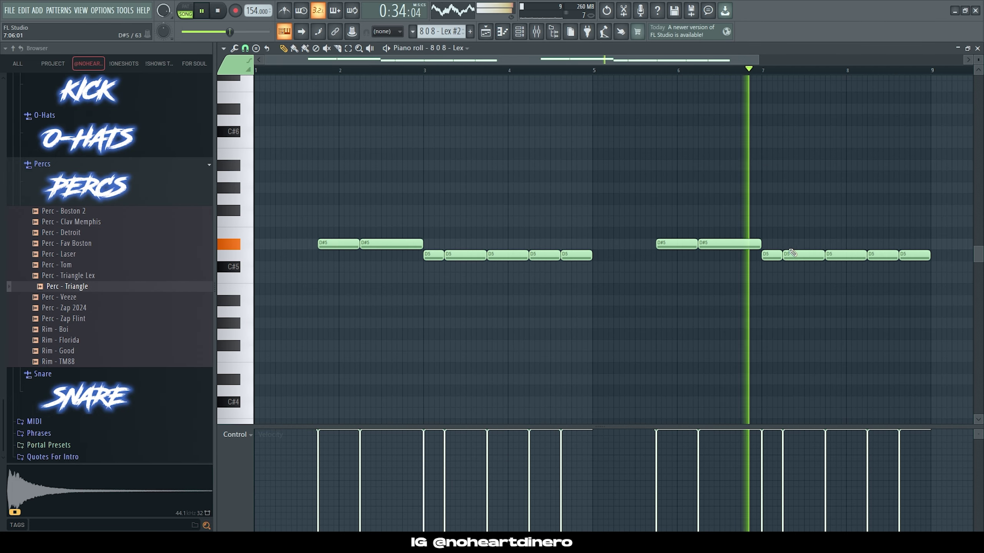
Try removing the first two D5 notes of bar 7 from 808 - Lex #2.
right_click(791, 255)
right_click(779, 255)
scroll(648, 288, down, 2)
key(ctrl+z)
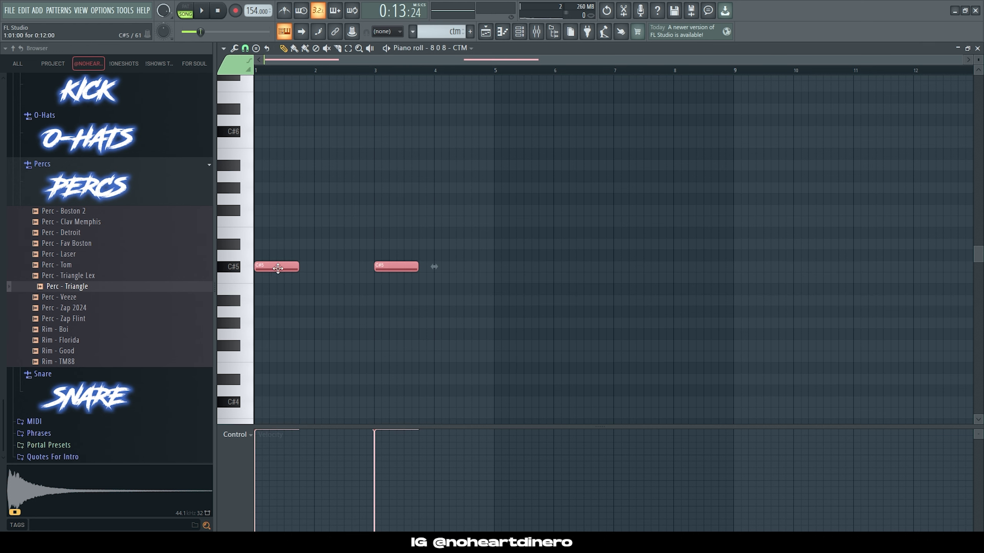
Return to the playlist and check the 808 - CTM and 808 - Lex channel settings, including the 808 - Lex volume envelope.
click(486, 32)
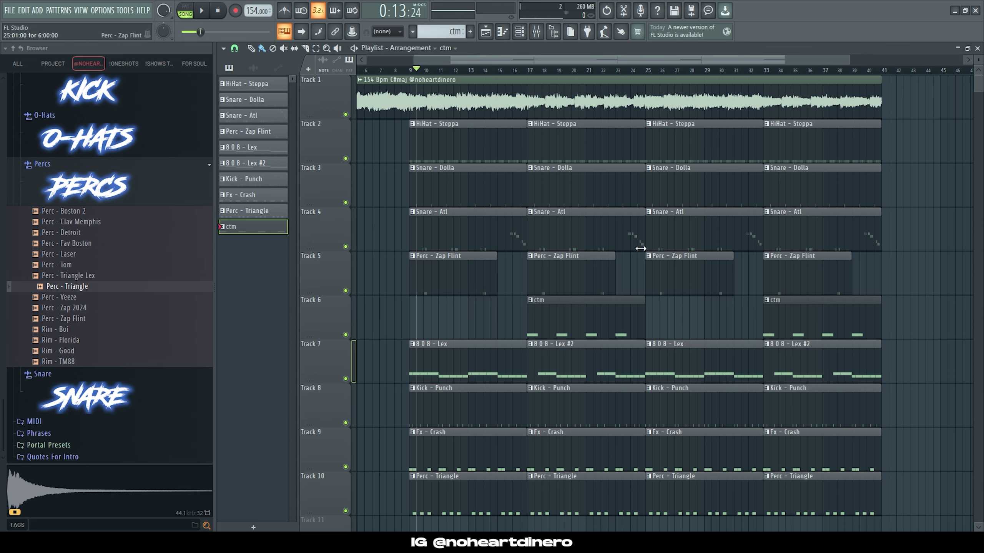
scroll(529, 286, up, 5)
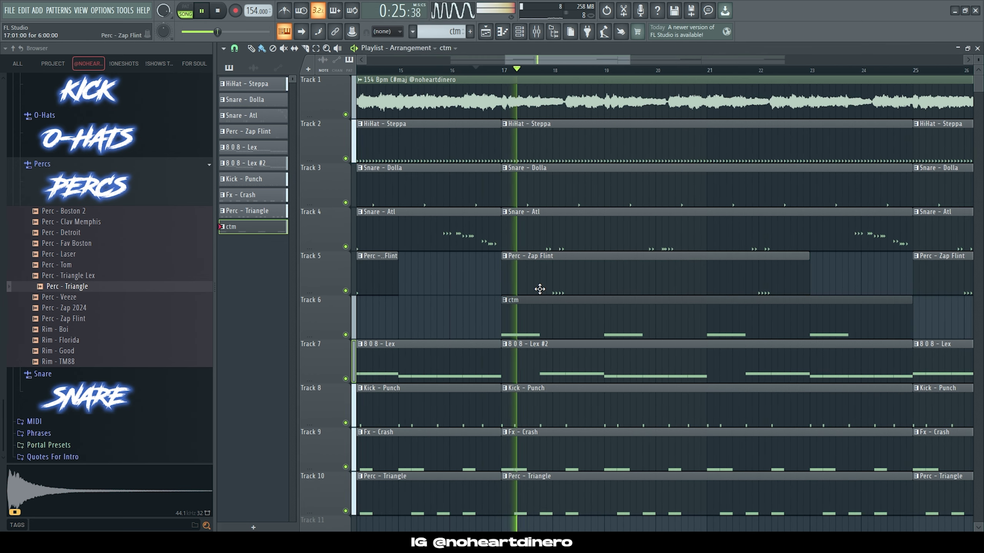
click(519, 32)
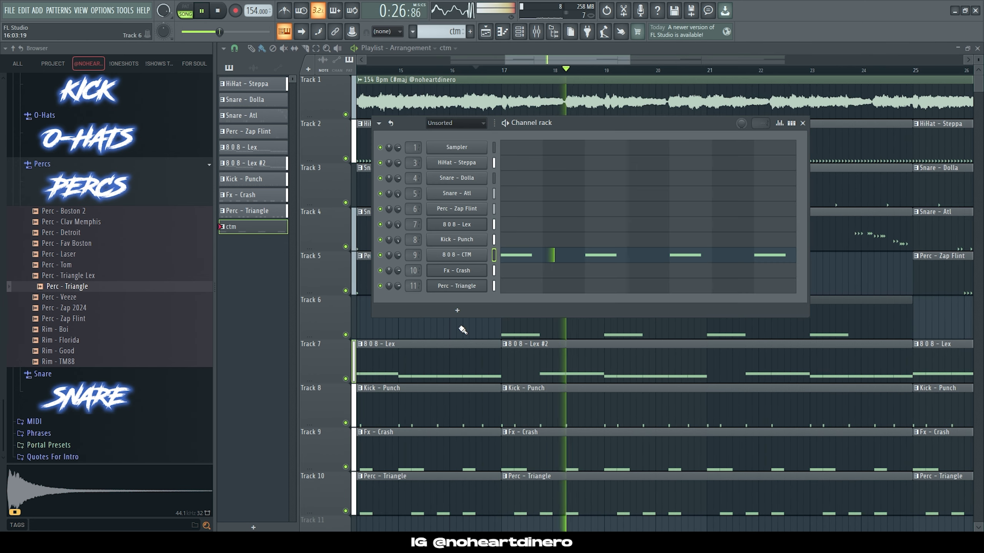
click(440, 257)
click(558, 149)
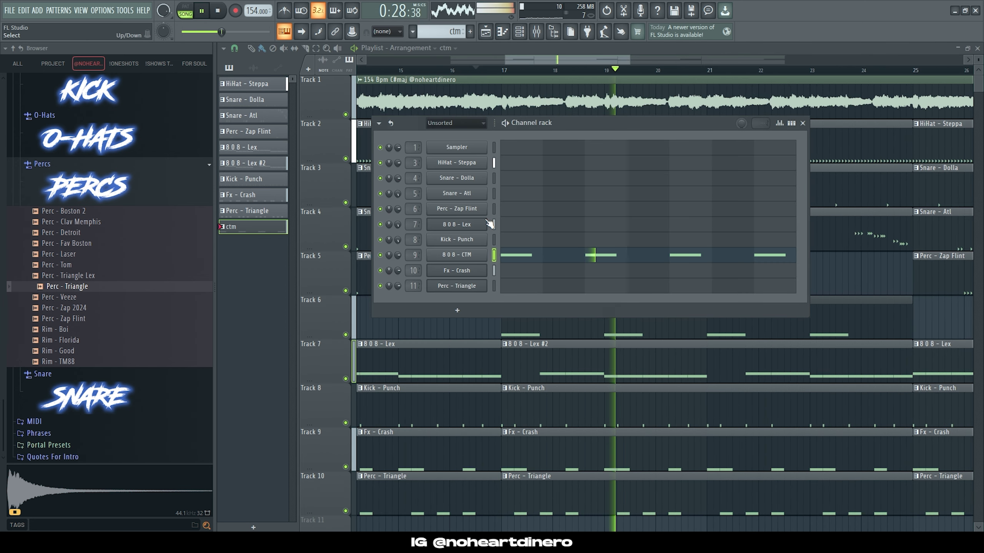
click(454, 227)
click(263, 141)
click(285, 142)
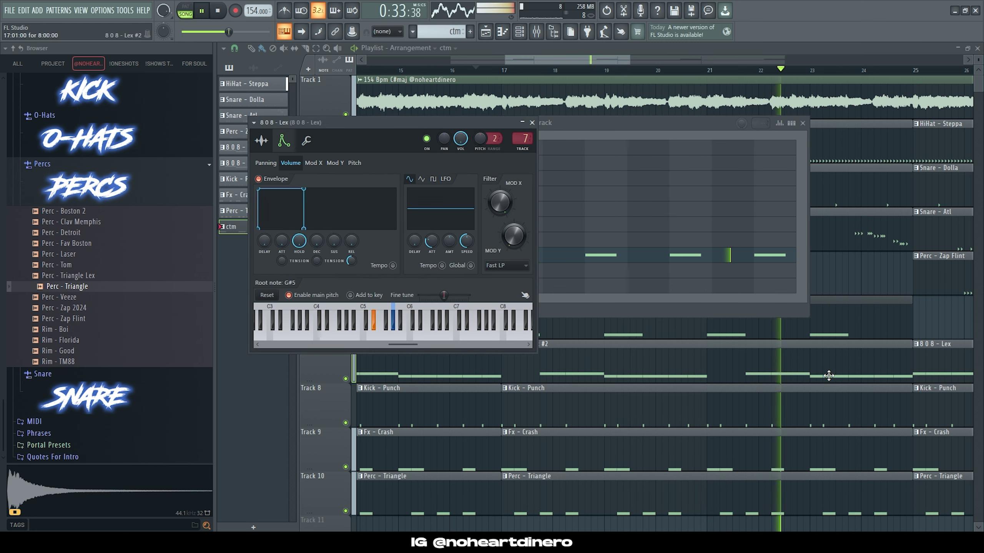
Delete the first two D5 notes of bars 3 and 7 in 808 - Lex #2 and return to the playlist.
click(617, 363)
double_click(617, 362)
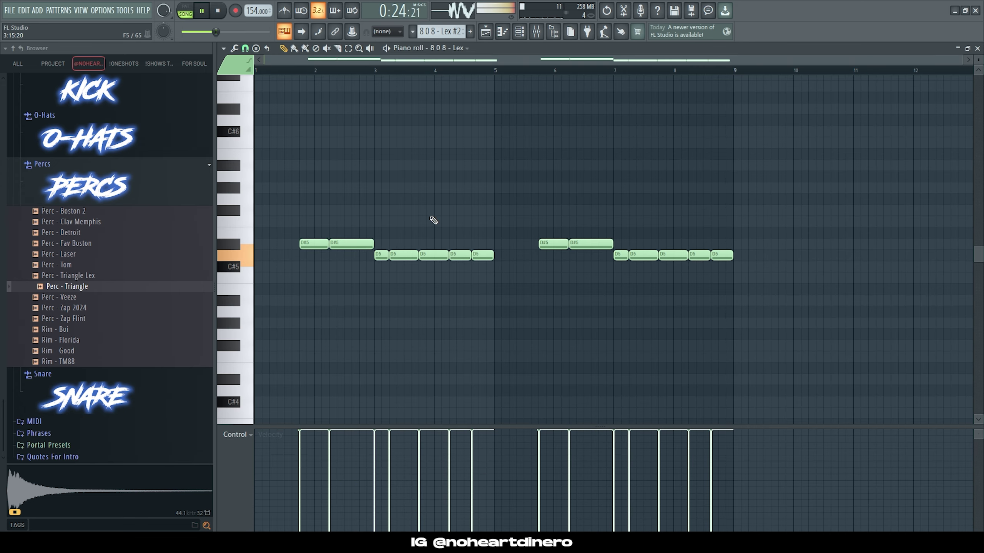
right_click(620, 255)
right_click(641, 256)
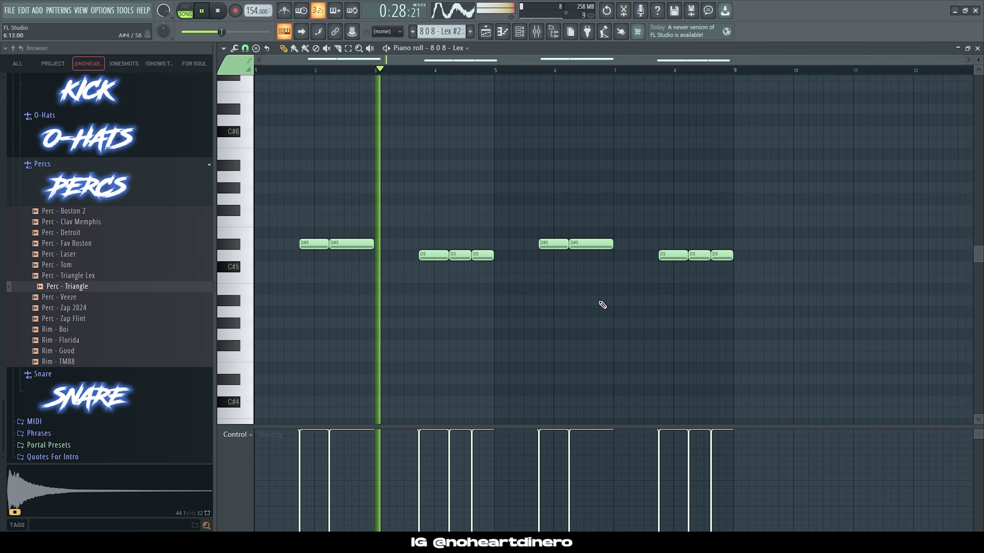
key(F5)
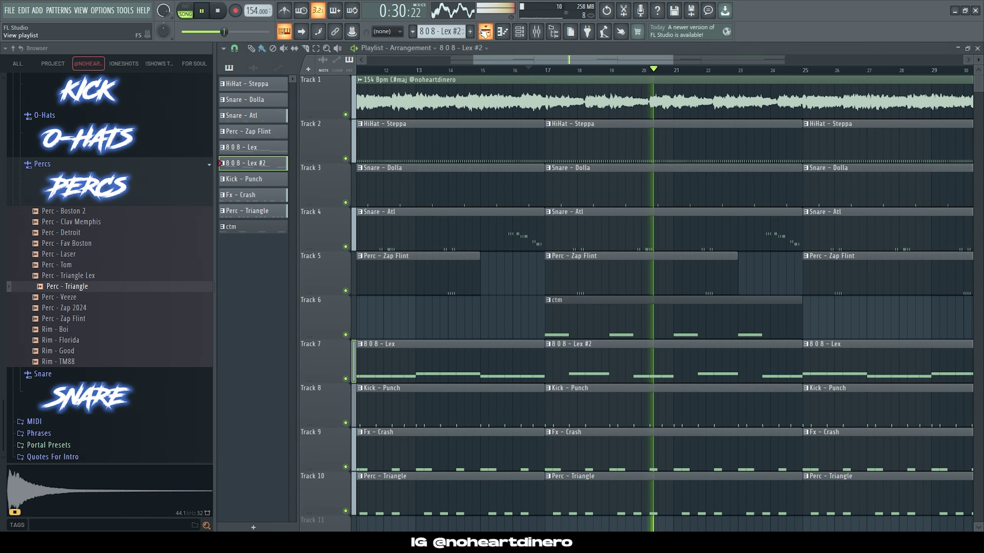
Make the Kick - Punch clip at bar 17 unique and replace the clip at bar 33 with the same variation.
scroll(651, 409, up, 3)
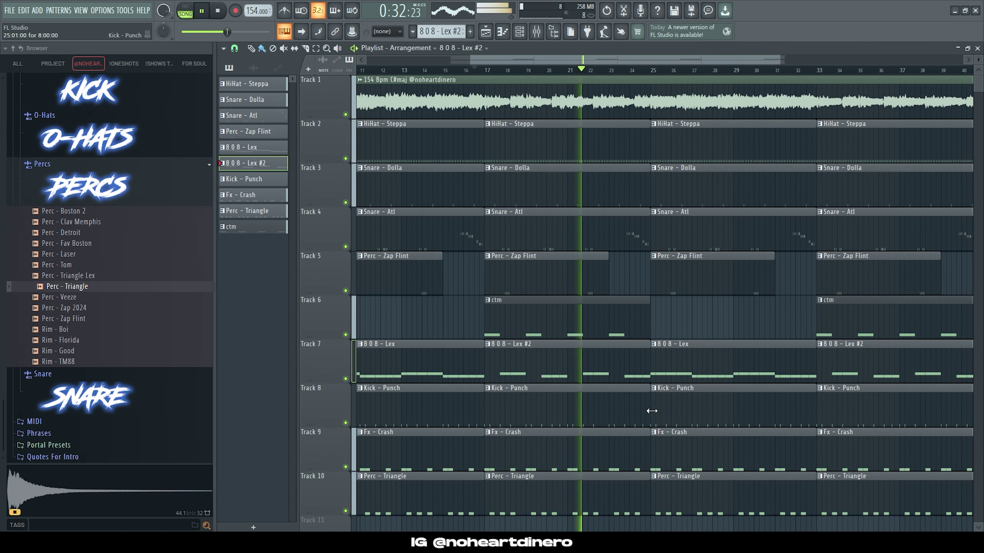
right_click(474, 388)
click(495, 456)
scroll(539, 379, down, 3)
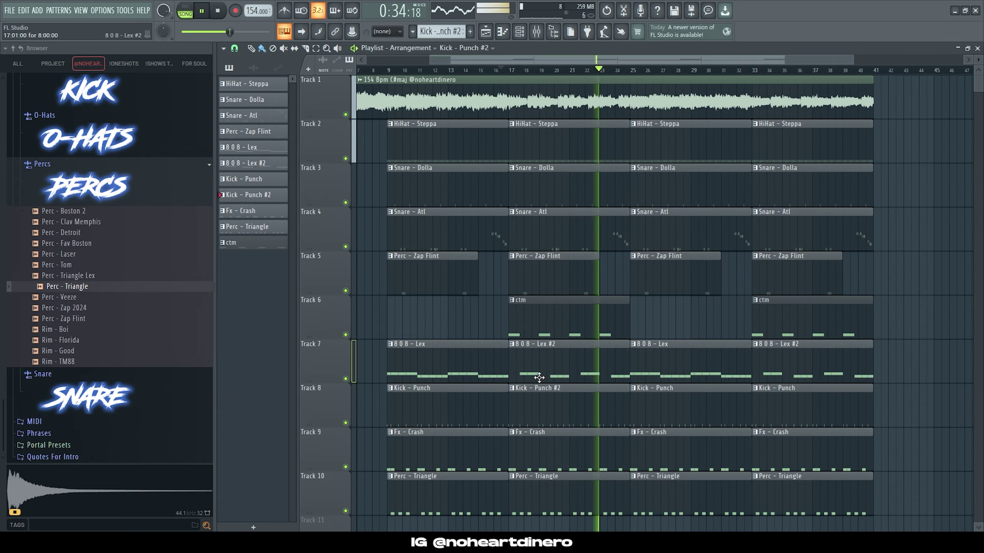
right_click(774, 419)
click(805, 418)
drag(864, 415, 820, 415)
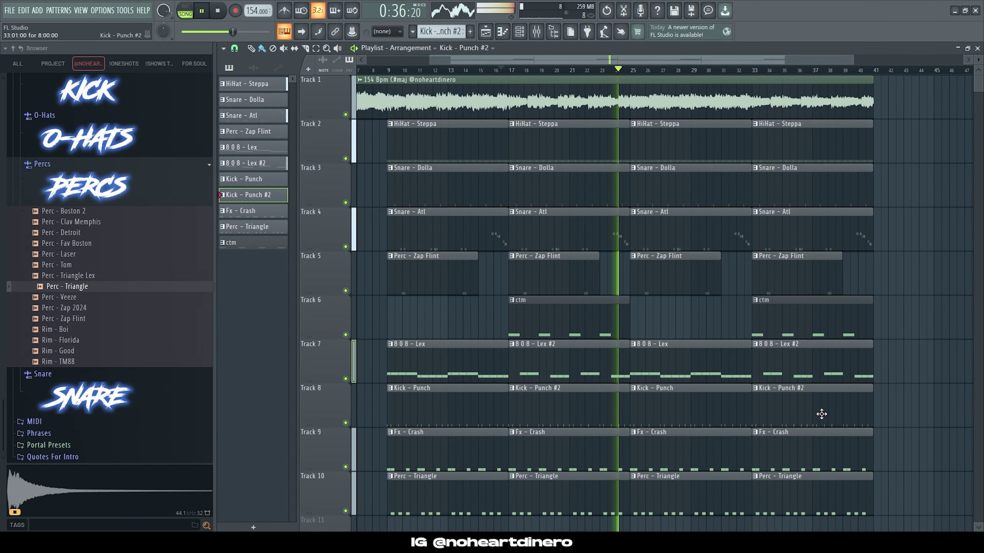
Edit Kick - Punch #2 by removing the kicks that open bars 1, 3, 5 and 7, and return to the playlist.
double_click(821, 413)
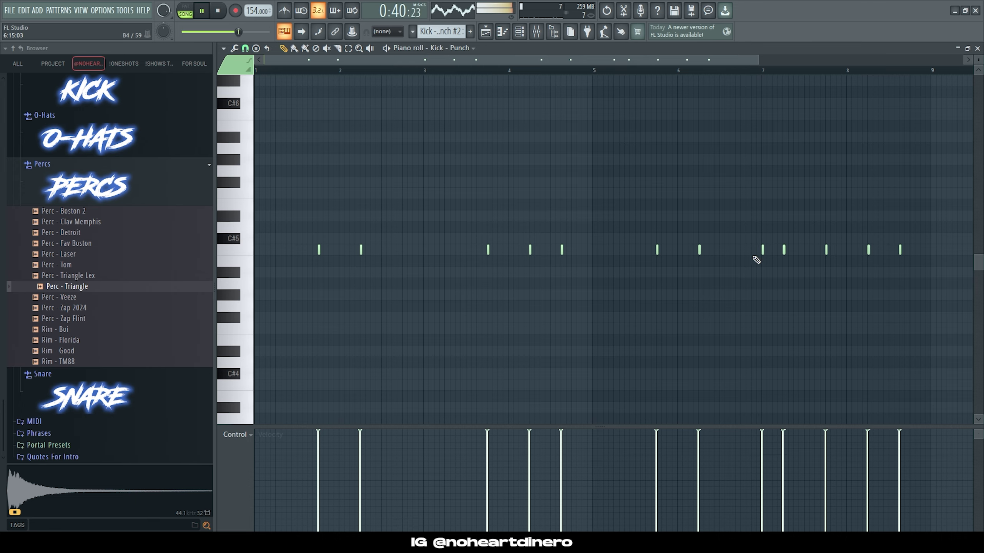
click(503, 33)
click(490, 33)
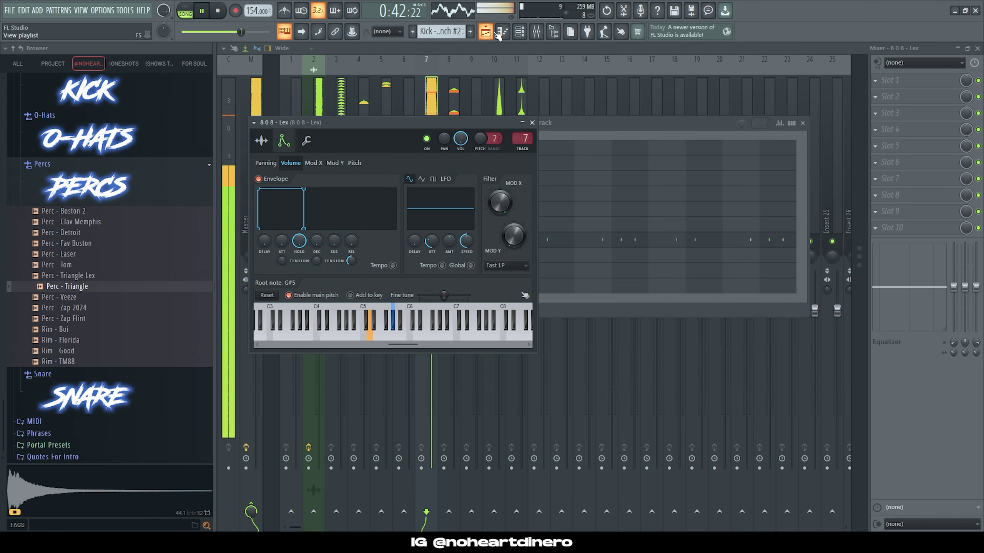
click(489, 33)
Trim the end of the HiHat - Steppa clip at bar 25 to about half a bar before bar 33.
scroll(700, 264, up, 3)
drag(789, 136, 775, 138)
scroll(608, 194, down, 3)
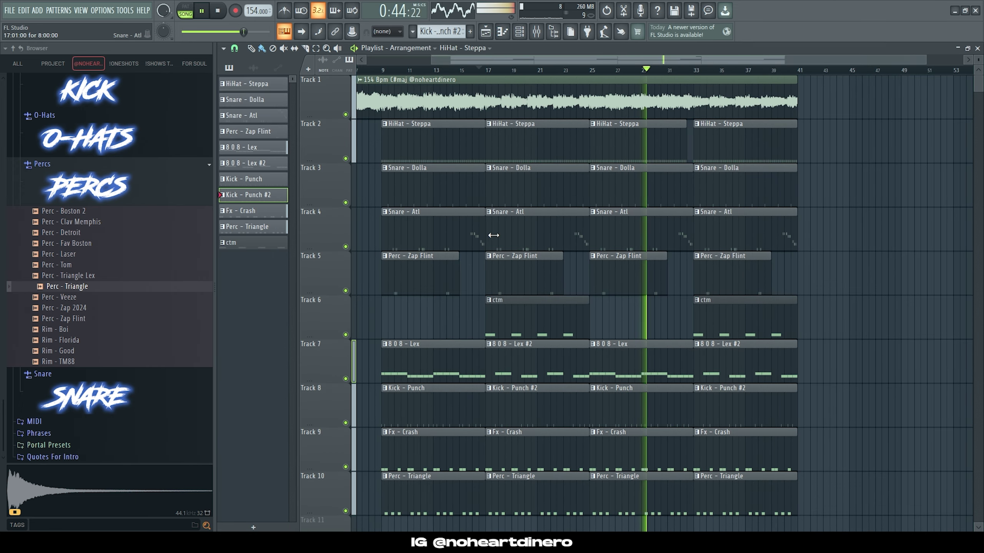
Delete the Snare - Atl clips at bars 17 and 33 and move the ones from bars 9 and 25 into their places.
right_click(500, 235)
right_click(788, 236)
scroll(792, 236, down, 1)
scroll(635, 326, up, 3)
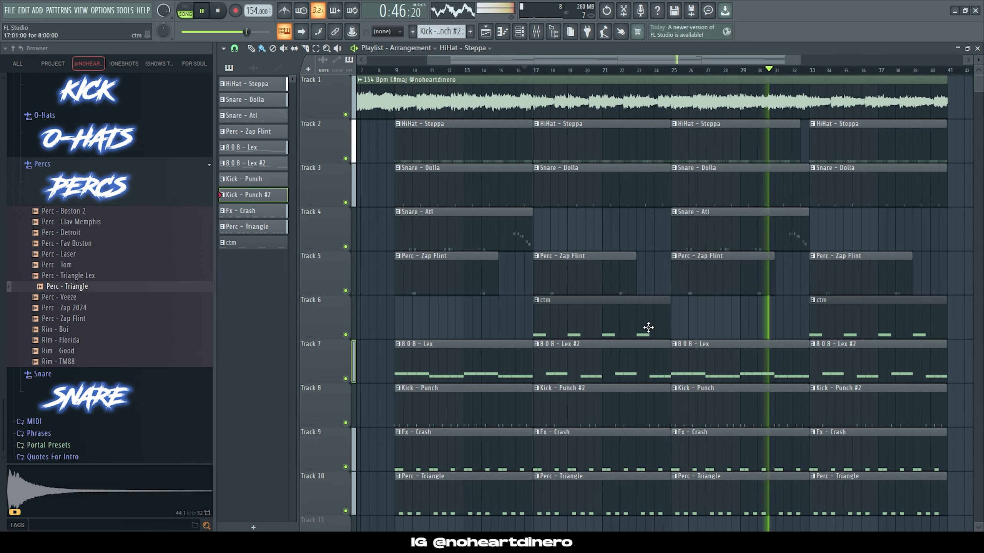
scroll(645, 329, down, 2)
scroll(585, 387, down, 1)
drag(497, 186, 663, 184)
drag(664, 184, 757, 183)
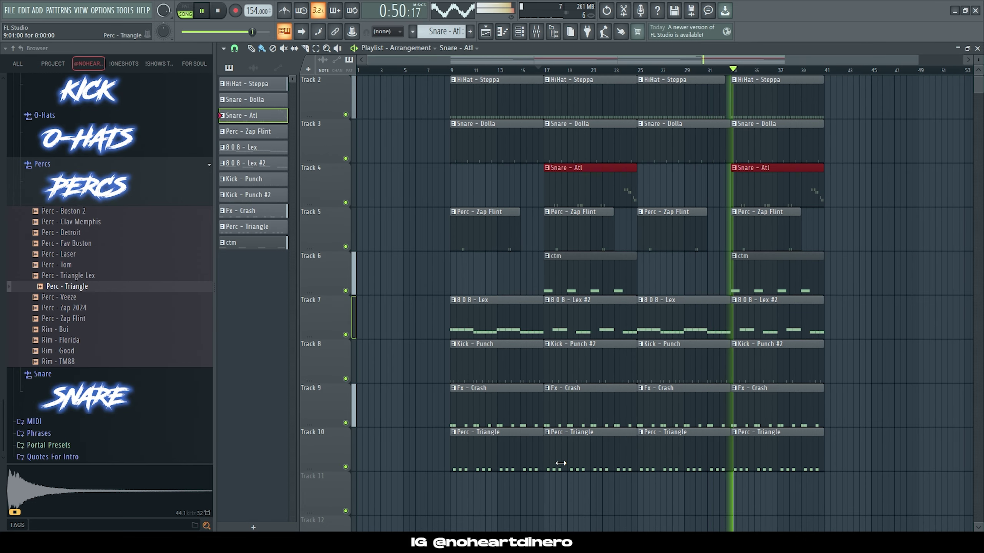
Delete the Perc - Triangle clips at bars 9 and 25 and the Fx - Crash clips at bars 17 and 33.
right_click(501, 446)
right_click(648, 460)
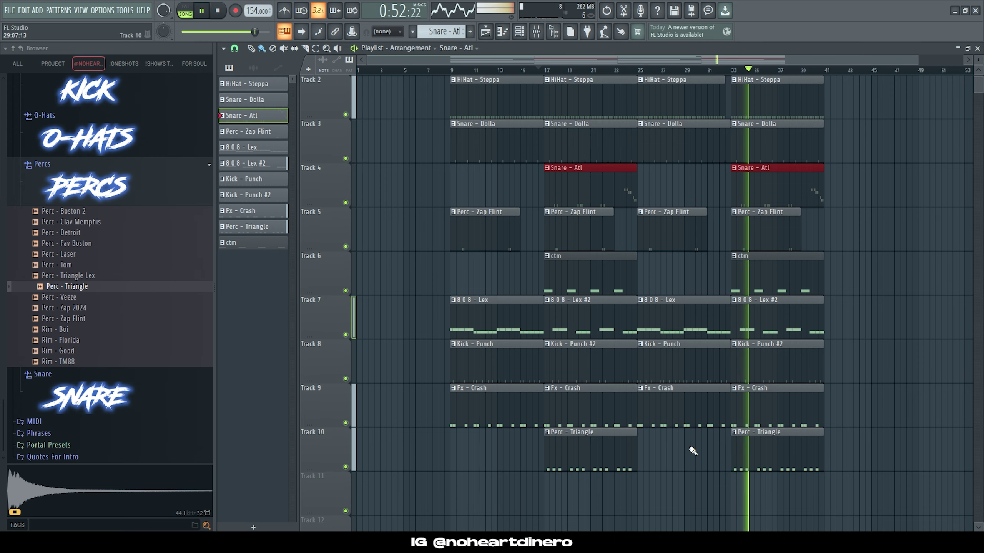
scroll(691, 451, up, 2)
right_click(655, 423)
right_click(943, 410)
scroll(943, 410, down, 3)
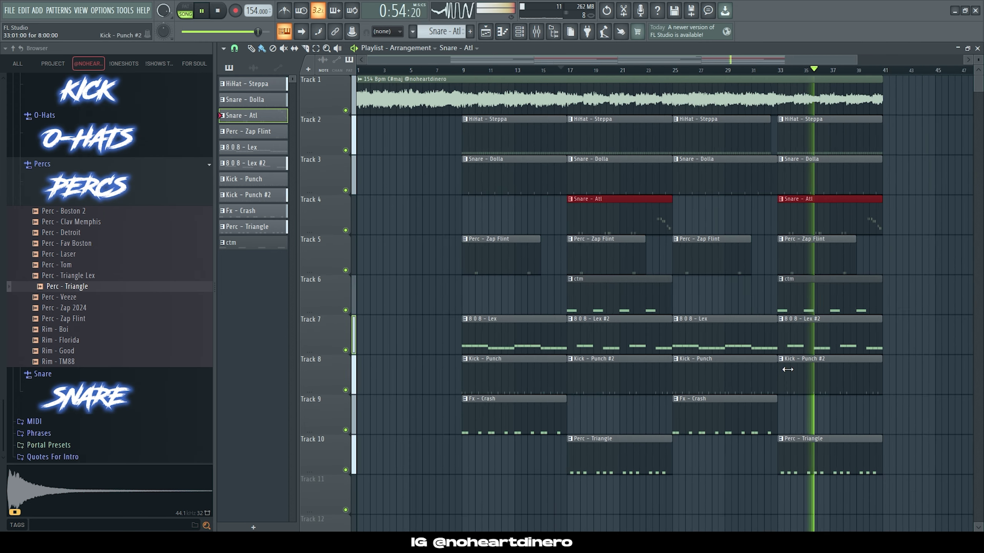
Select the whole arrangement and duplicate it so the copy starts at bar 41.
drag(978, 60, 979, 75)
right_click(971, 242)
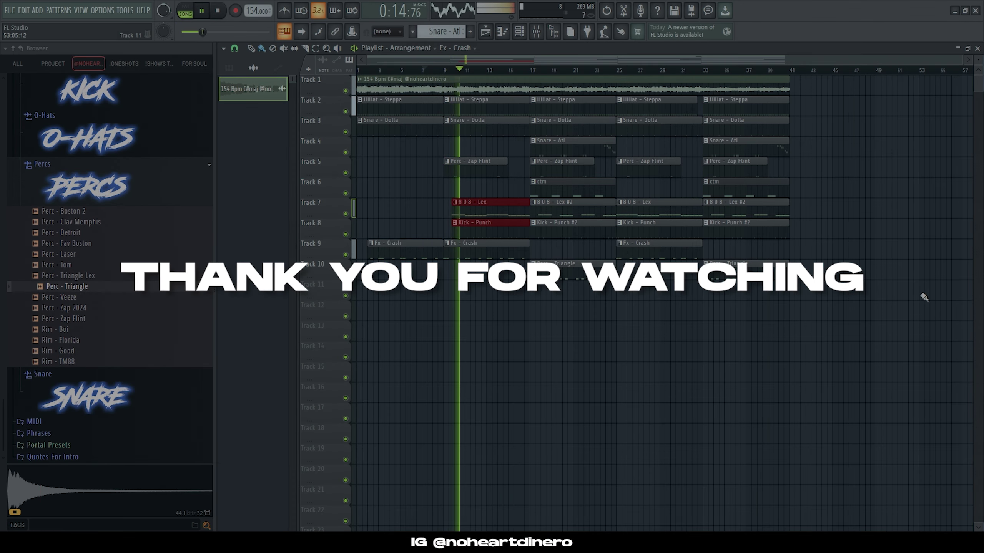
key(ctrl+a)
key(ctrl+b)
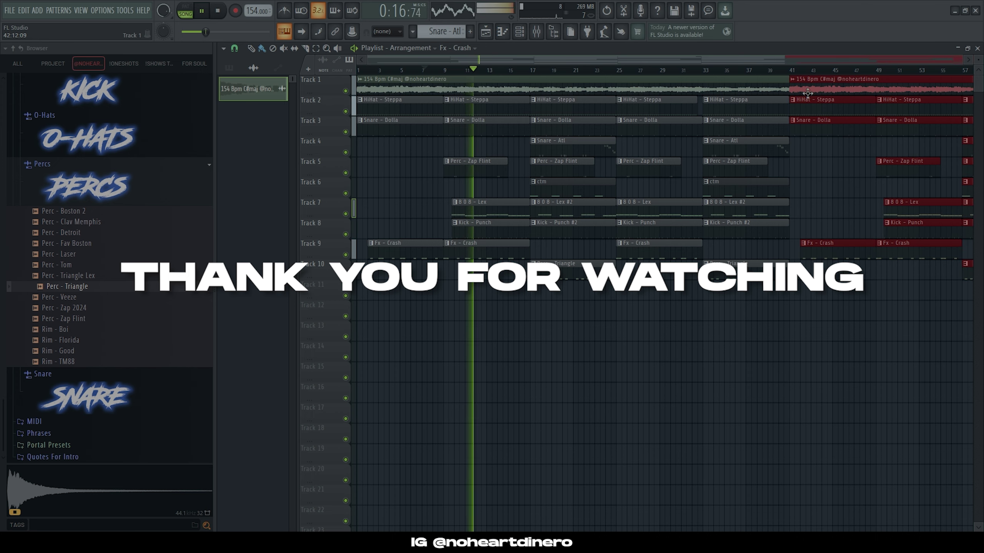
Slice the repeated melody clip at bar 49 and place a copy of its bar 41 to 49 section at bar 81.
scroll(807, 93, down, 3)
ctrl+click(686, 336)
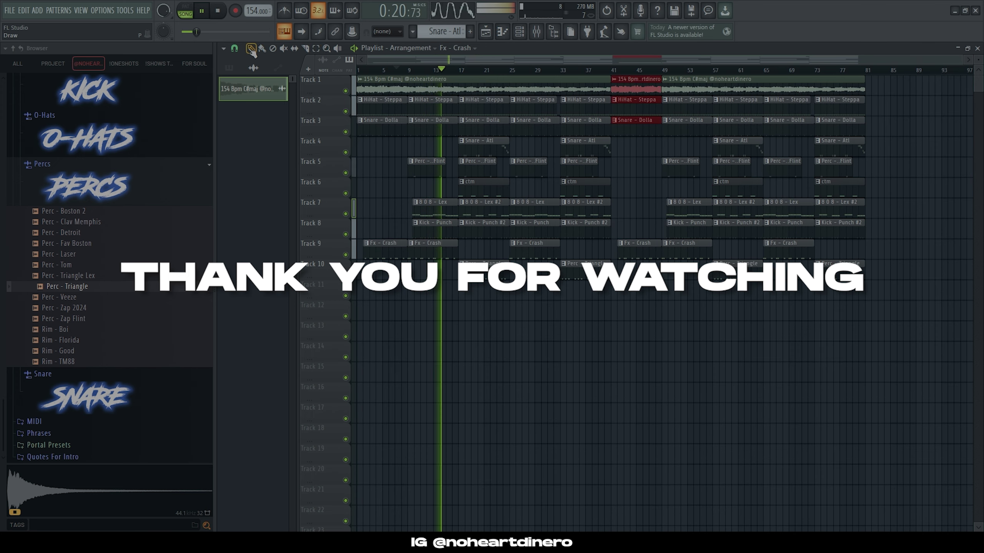
ctrl+right_click(878, 155)
scroll(738, 74, down, 2)
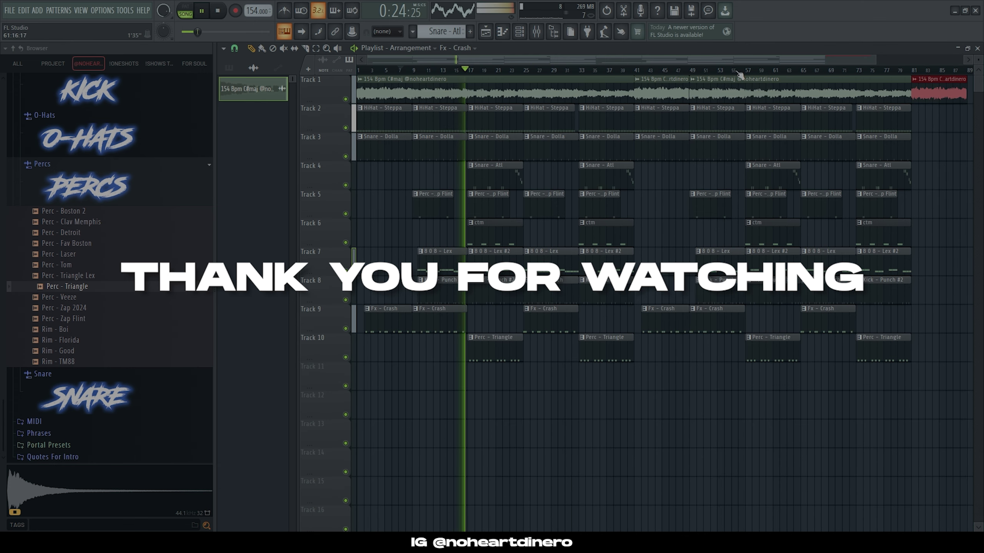
Create a Master volume automation clip on Track 11 and copy the value of its first point.
click(536, 36)
right_click(256, 310)
click(276, 385)
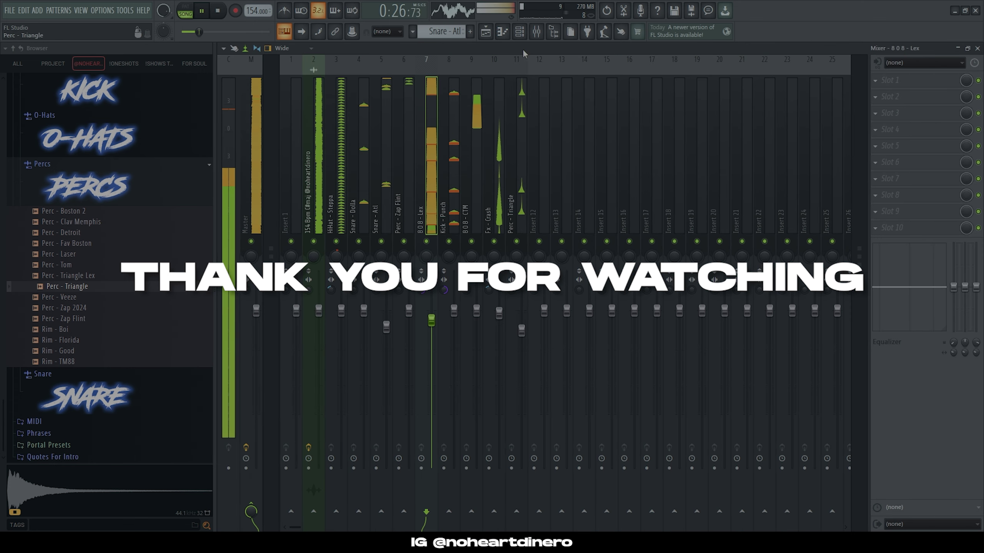
click(489, 37)
right_click(356, 377)
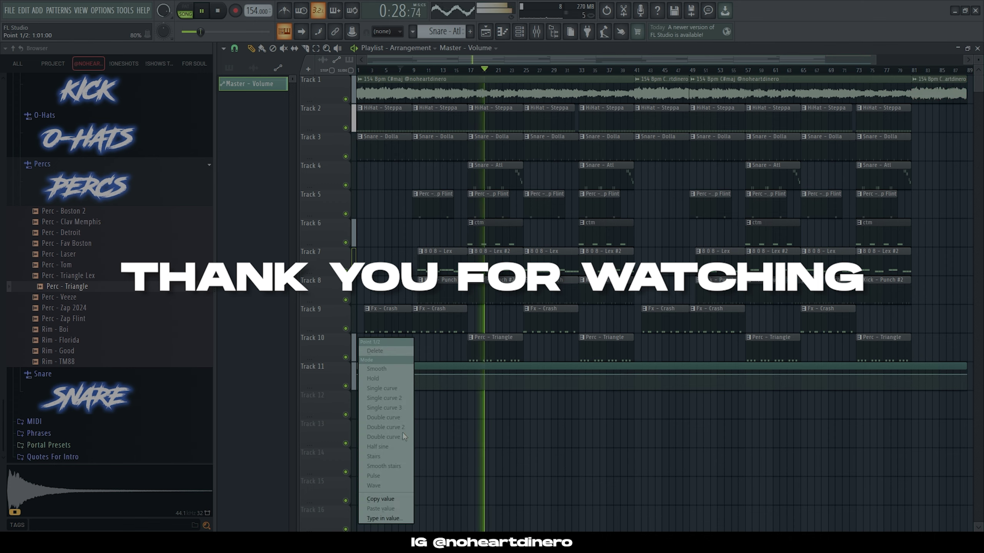
click(391, 498)
scroll(659, 384, down, 1)
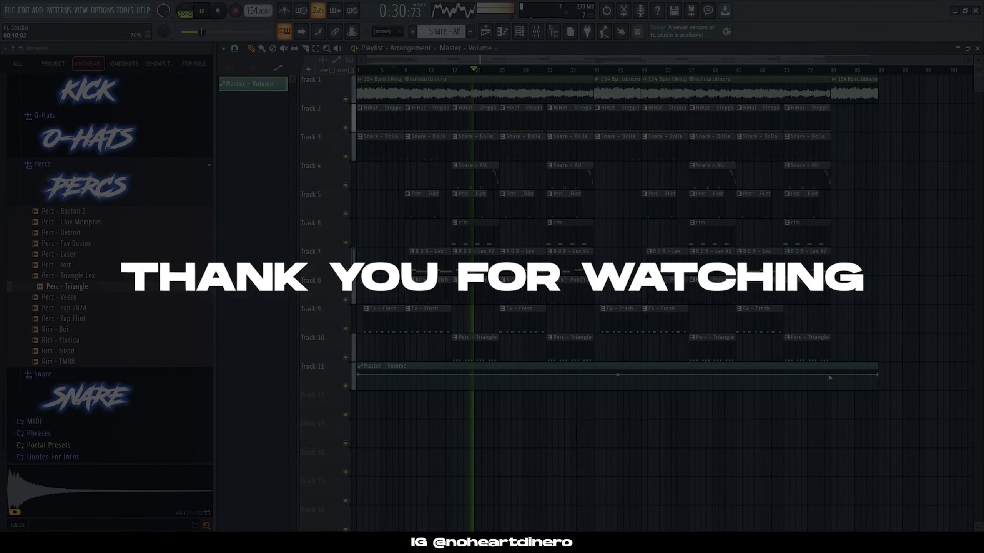